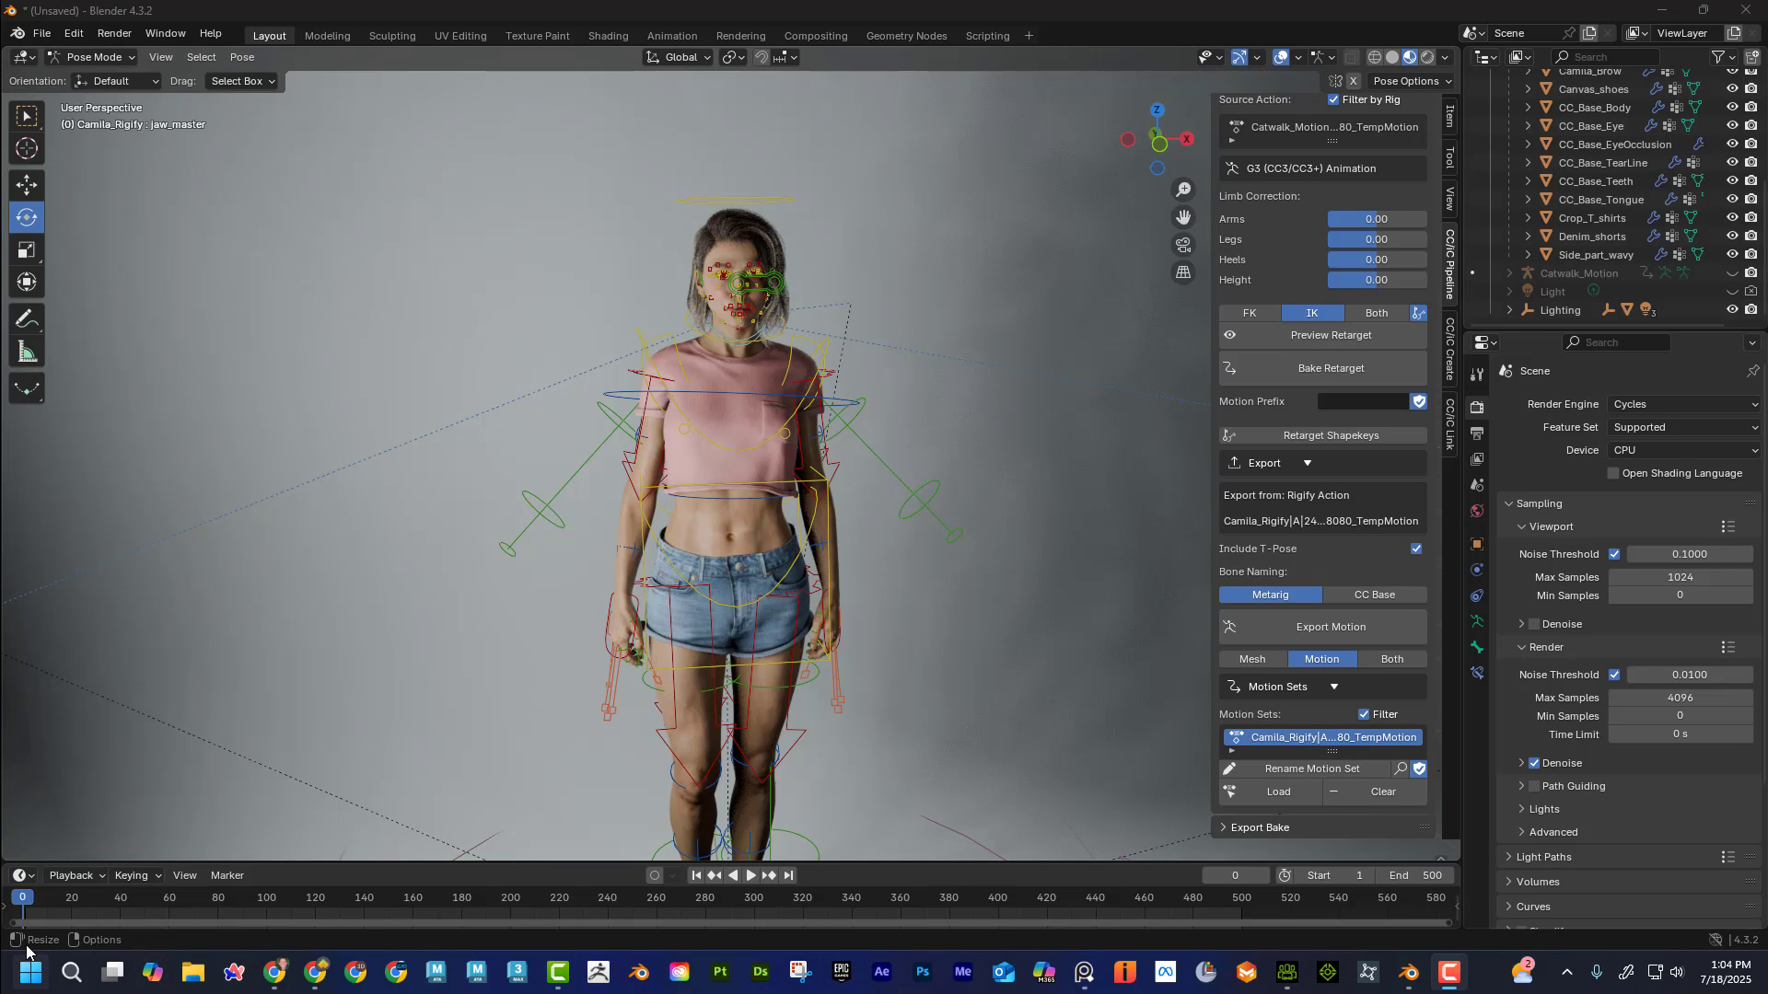
- Play Camila's catwalk animation, scrub the timeline back, and pause it near frame 47
key(space)
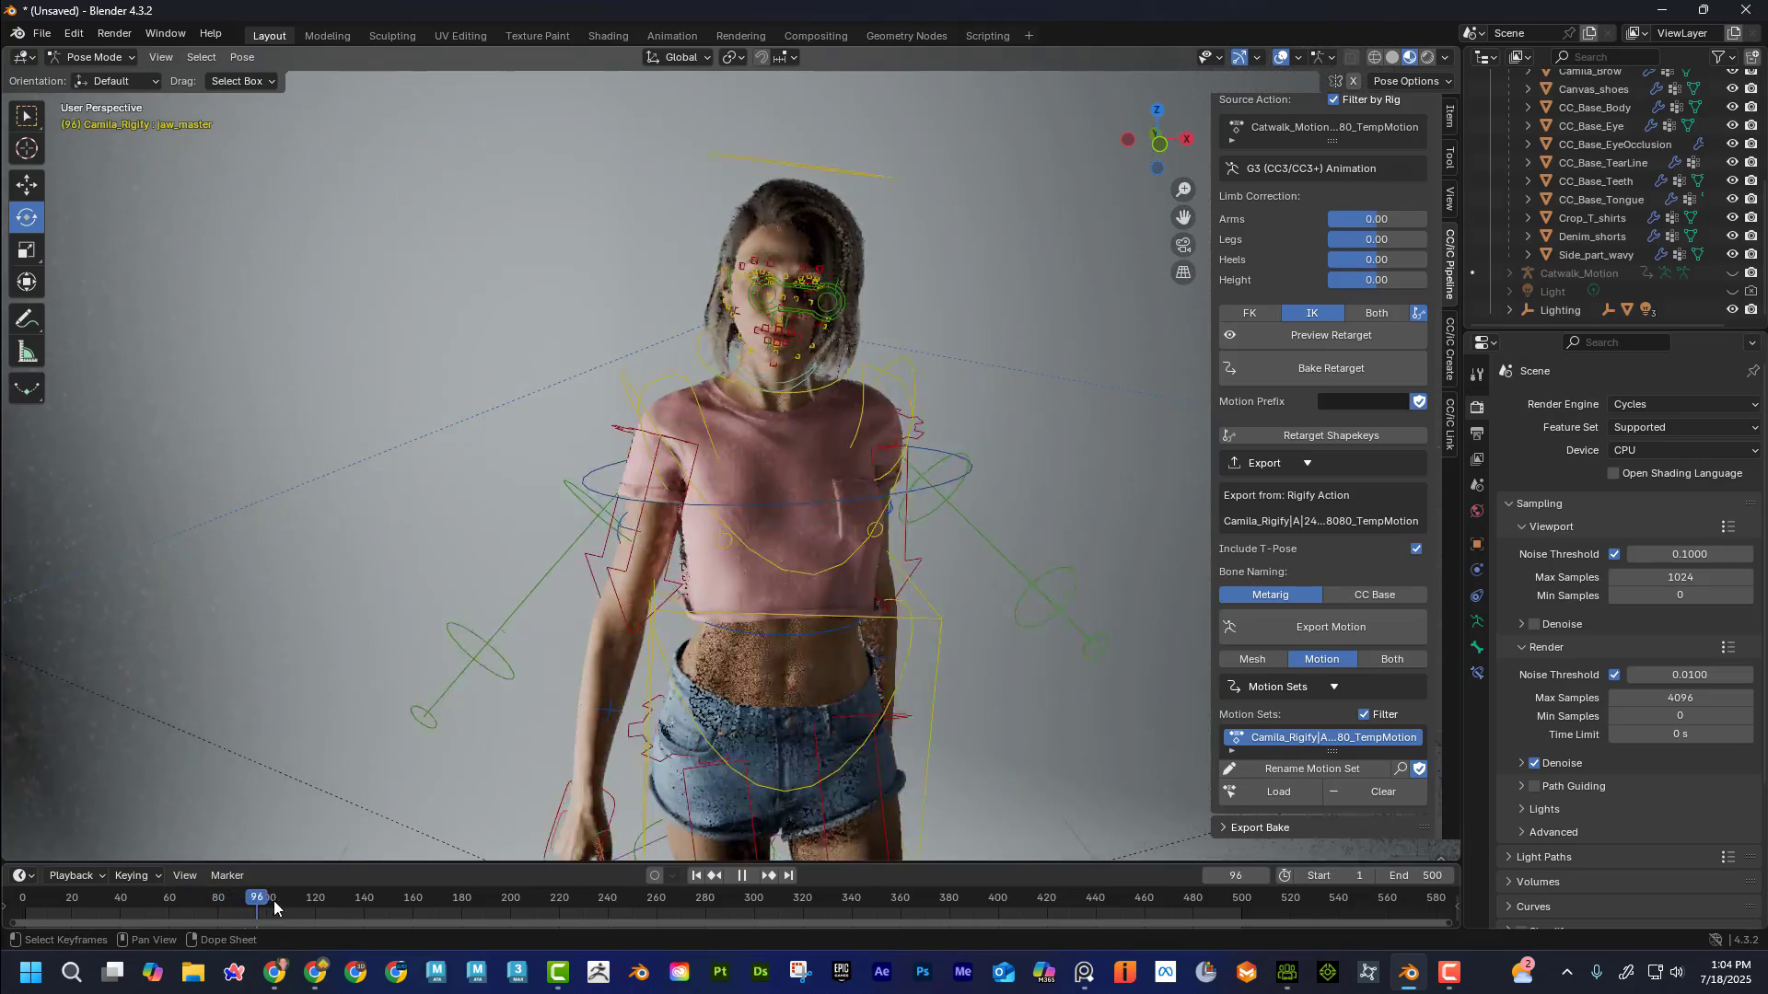
drag(268, 909, 136, 858)
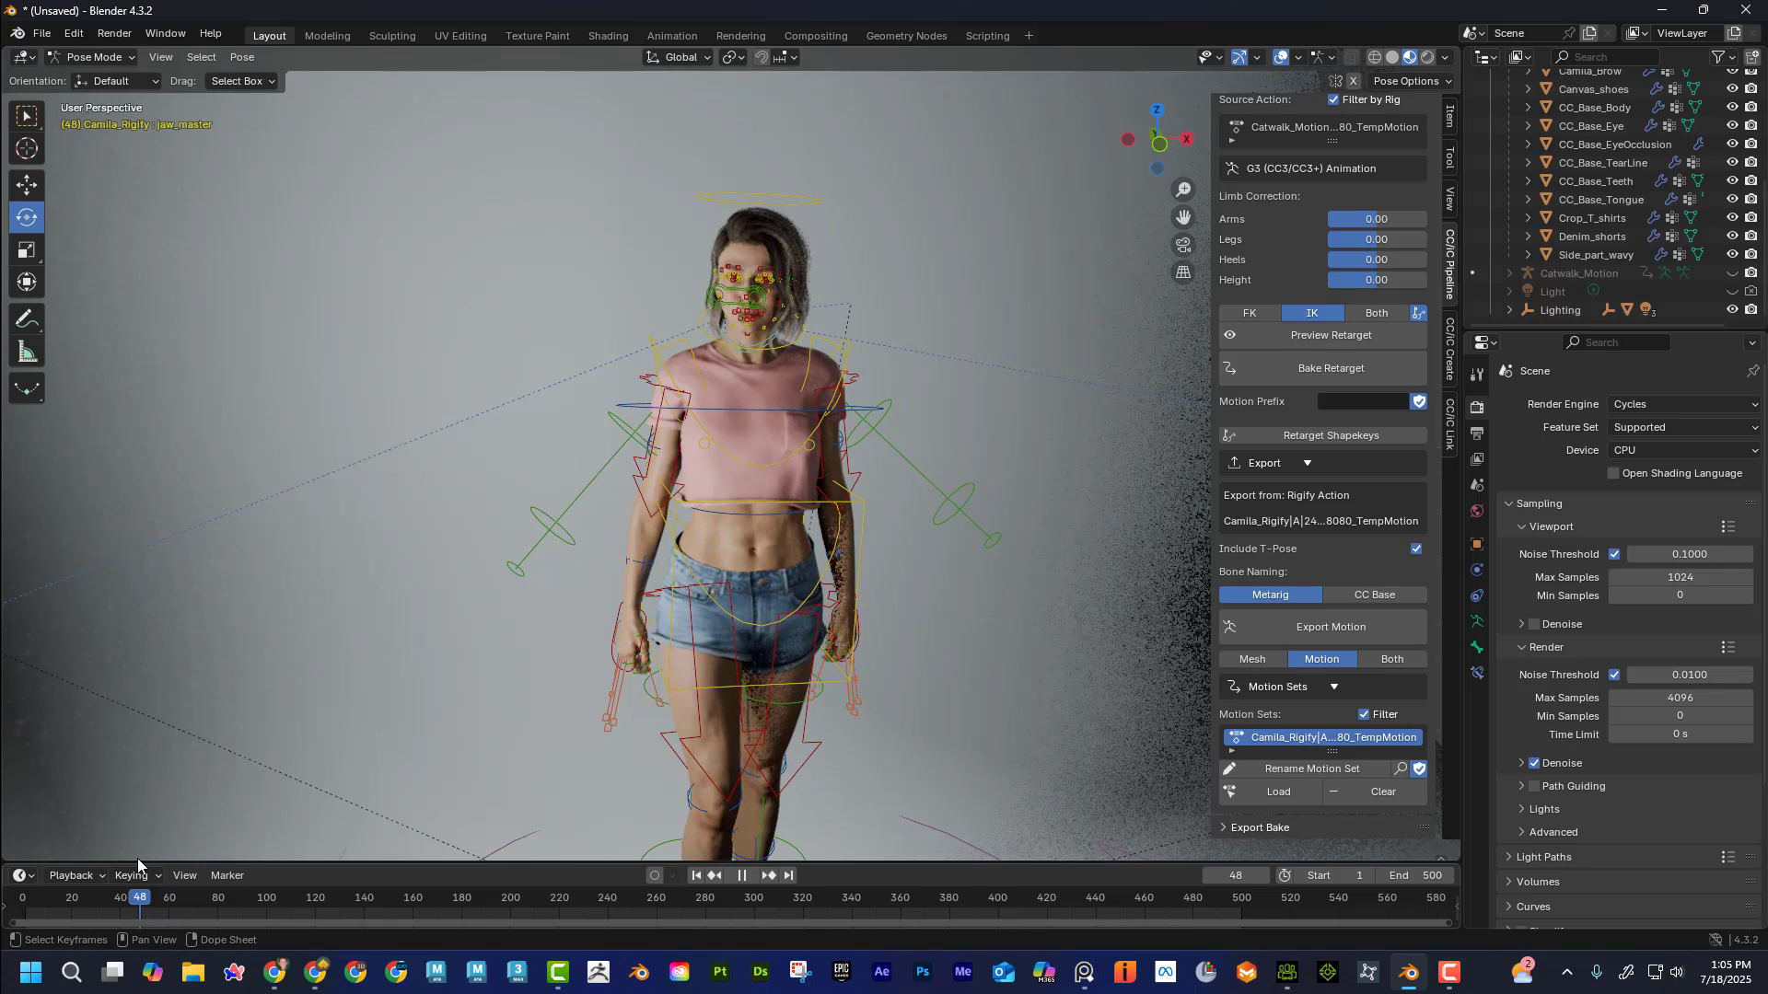
key(space)
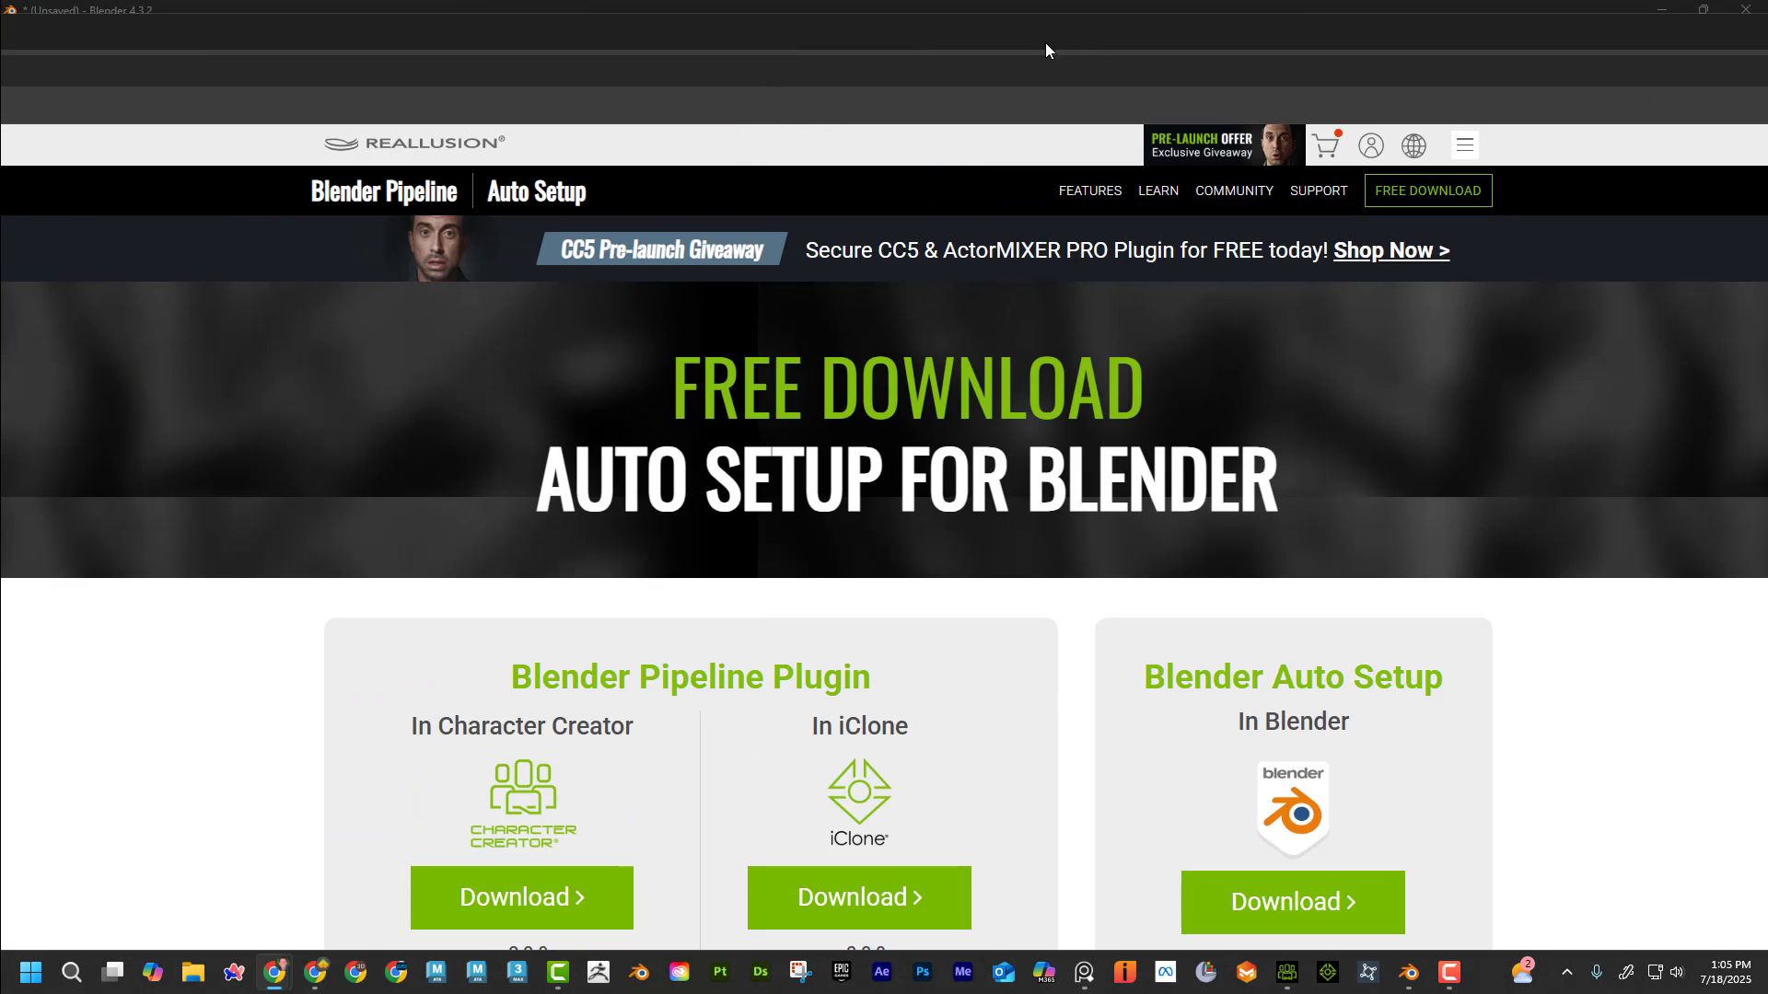
- Restore and re-maximize the Blender Pipeline download page, then minimize the browser back to Blender
drag(1232, 41, 1033, 124)
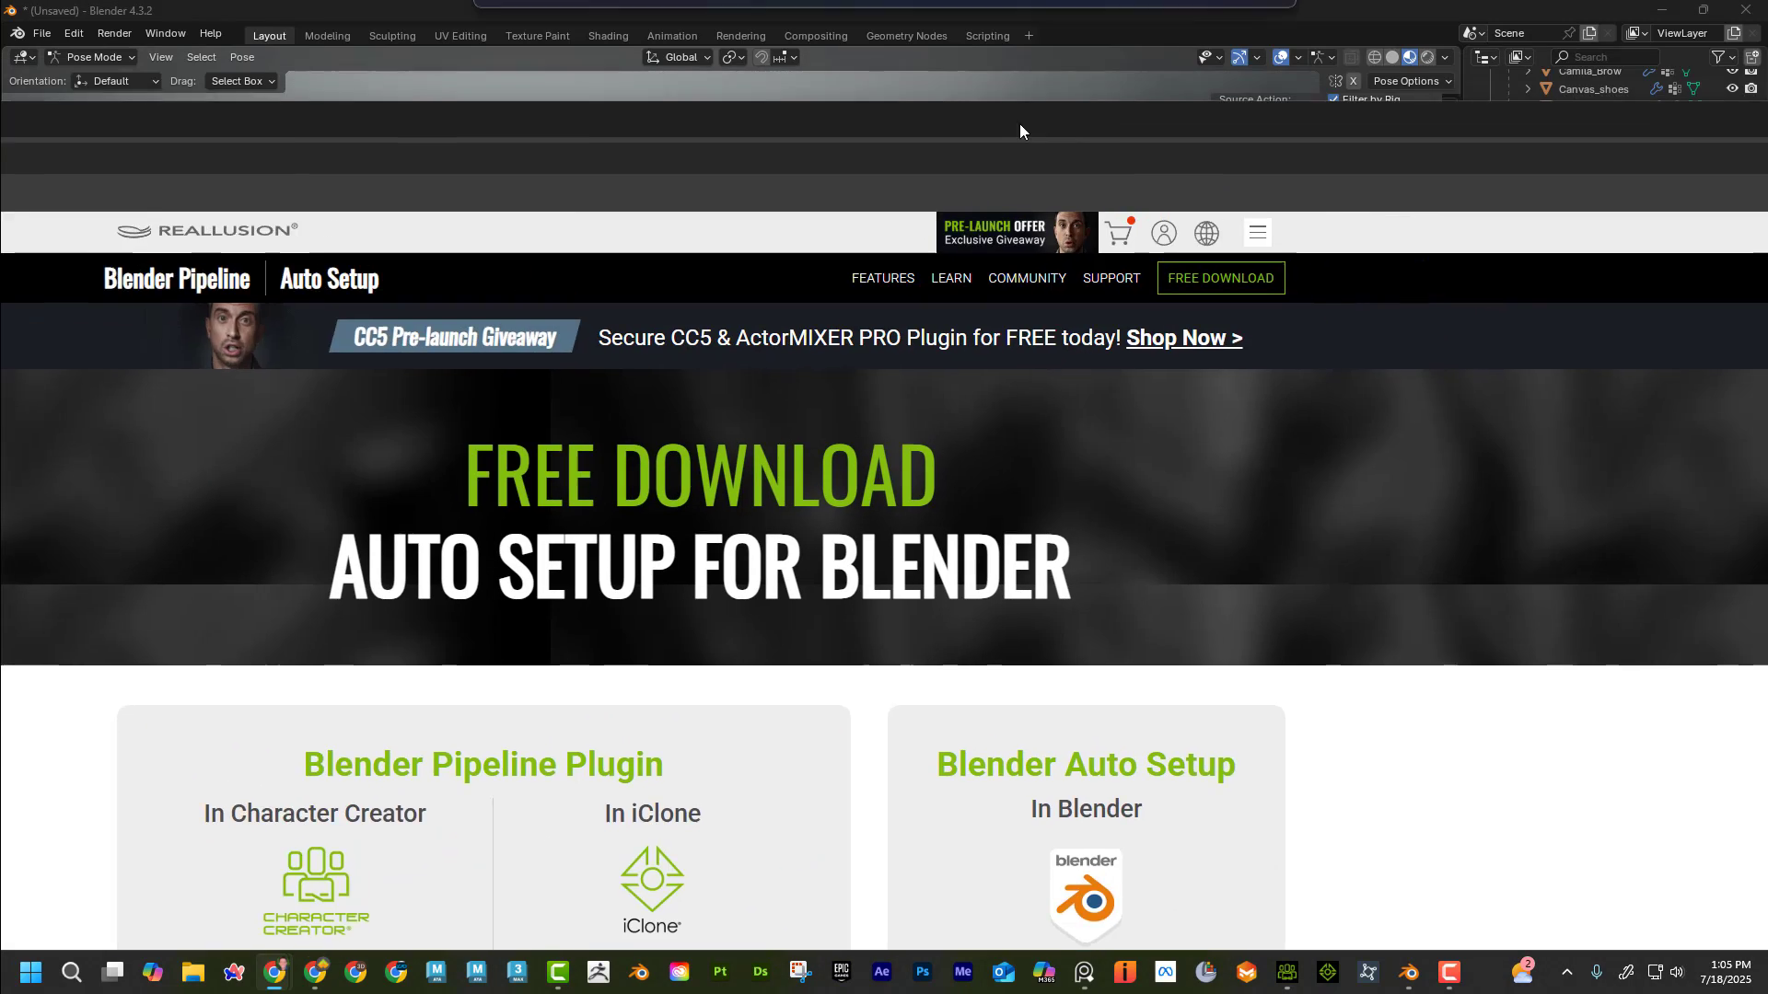
double_click(1628, 158)
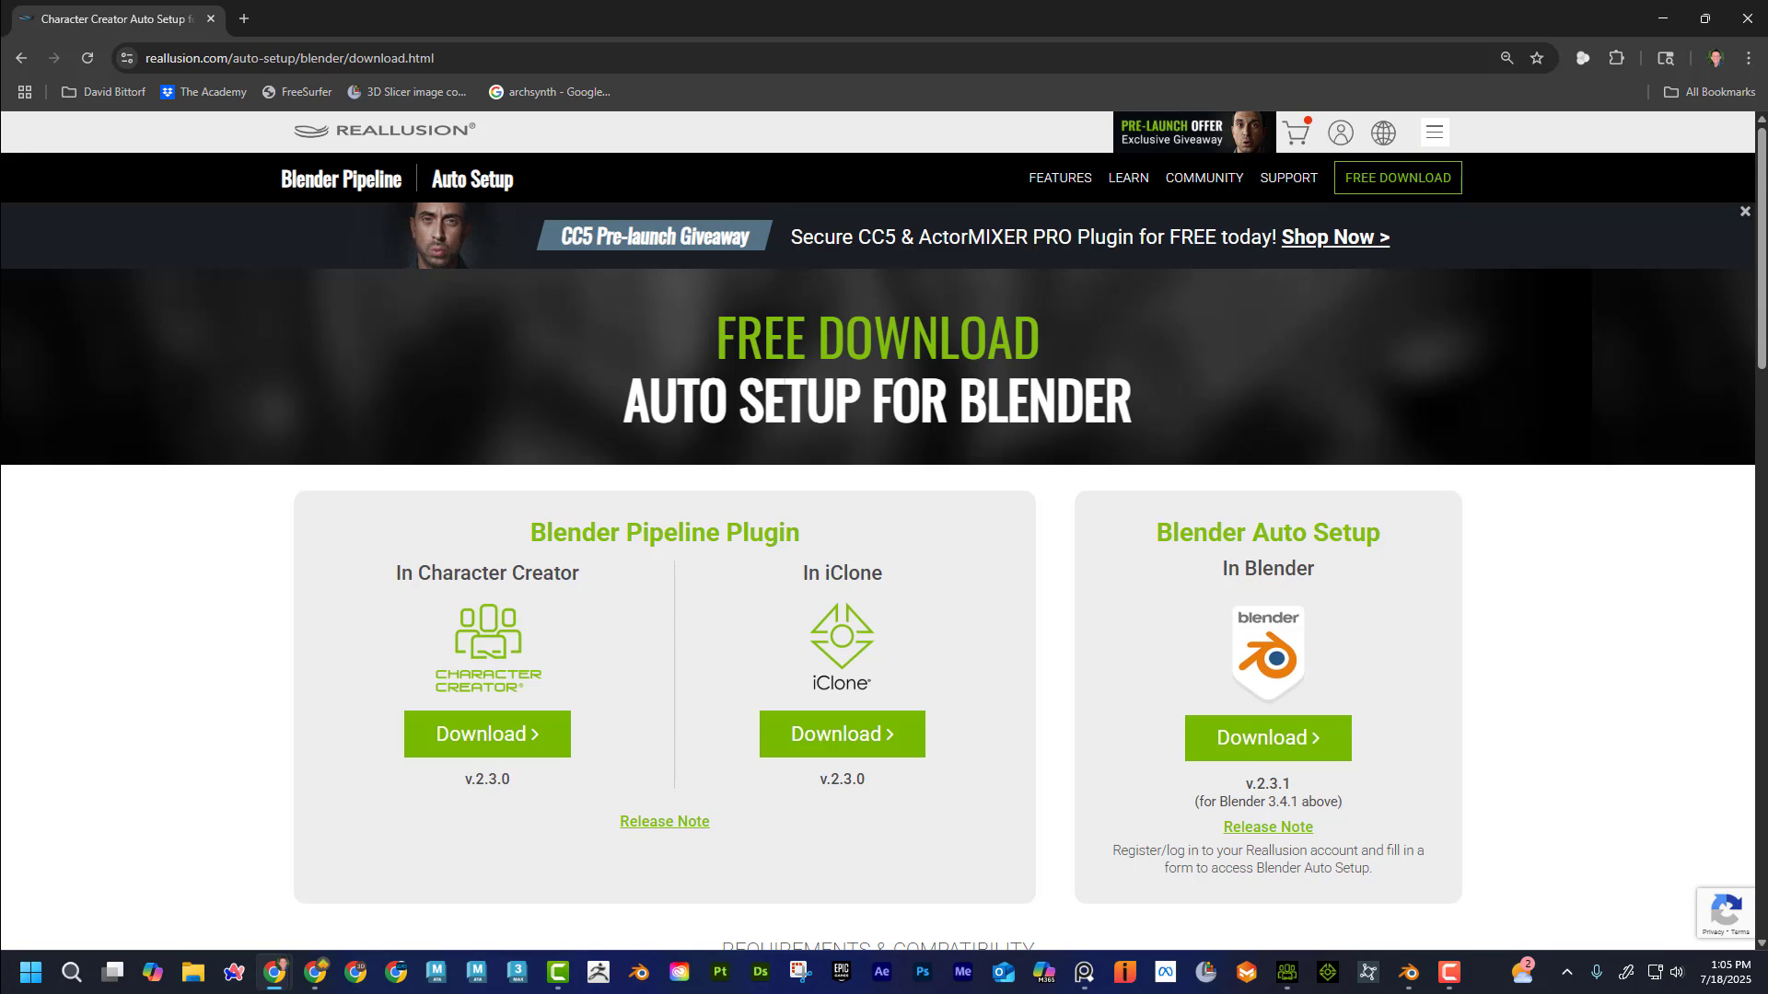
click(1662, 18)
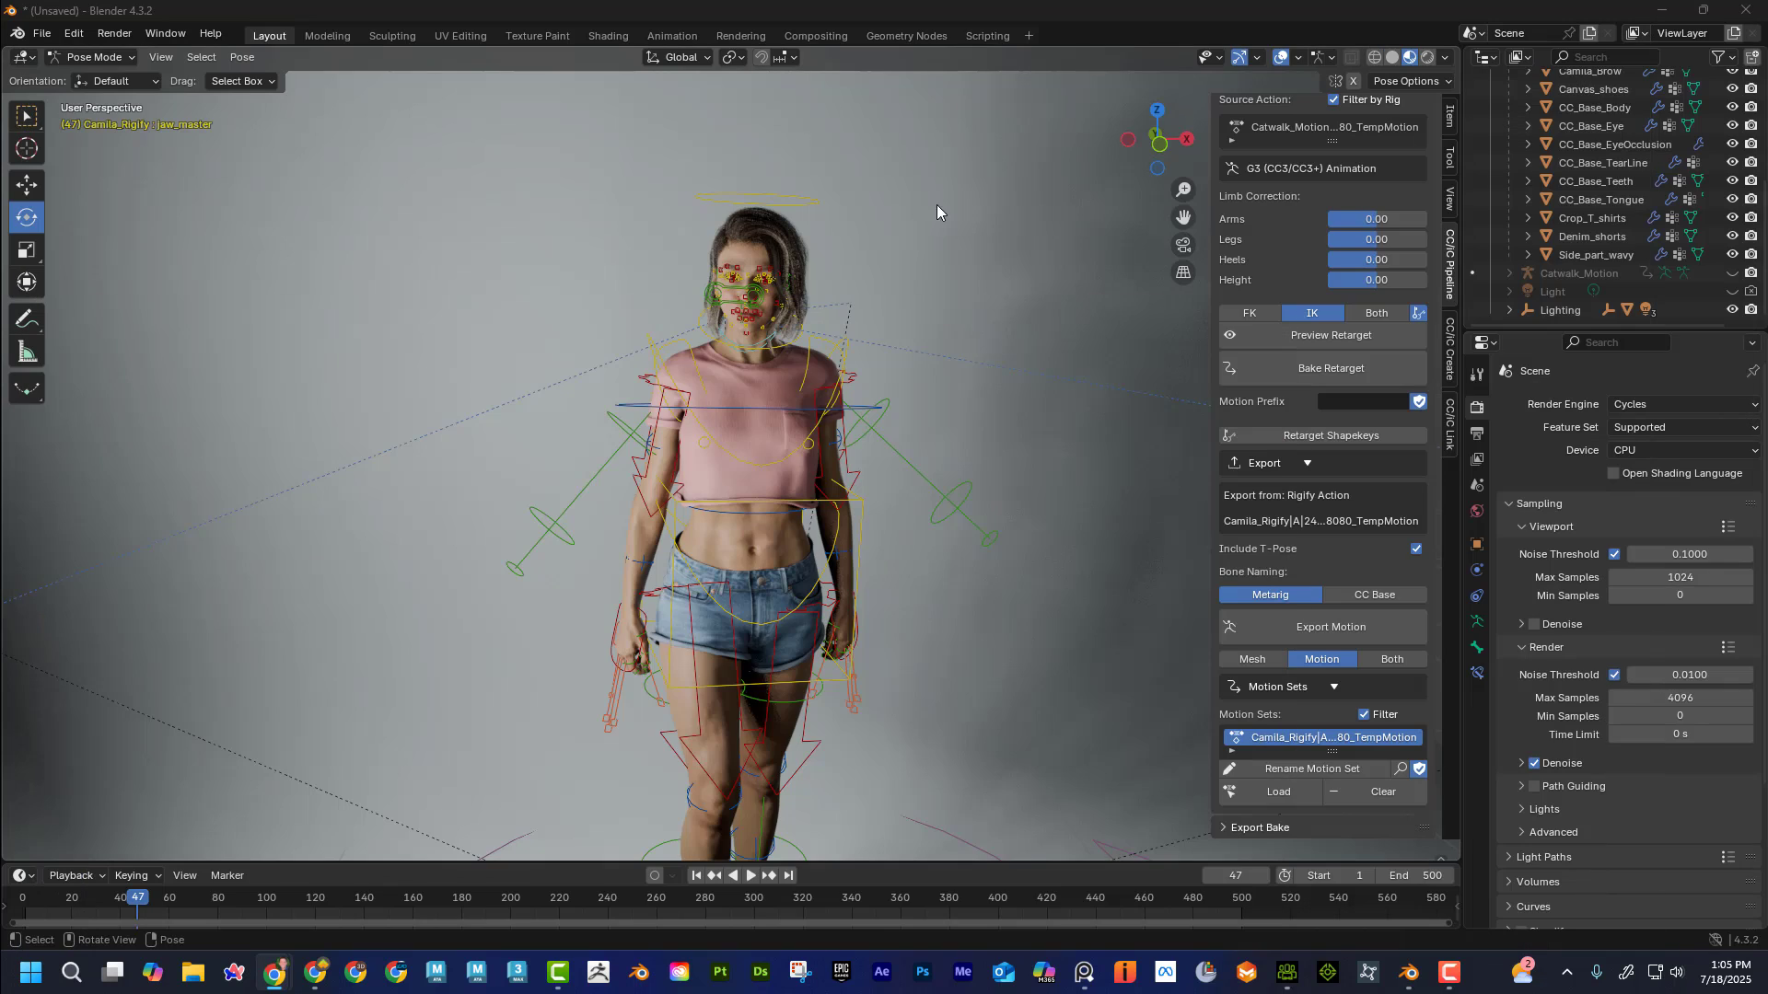
- Replace the Camila scene with a new General scene without saving, then switch to Character Creator 4
click(46, 35)
mouse_move(65, 55)
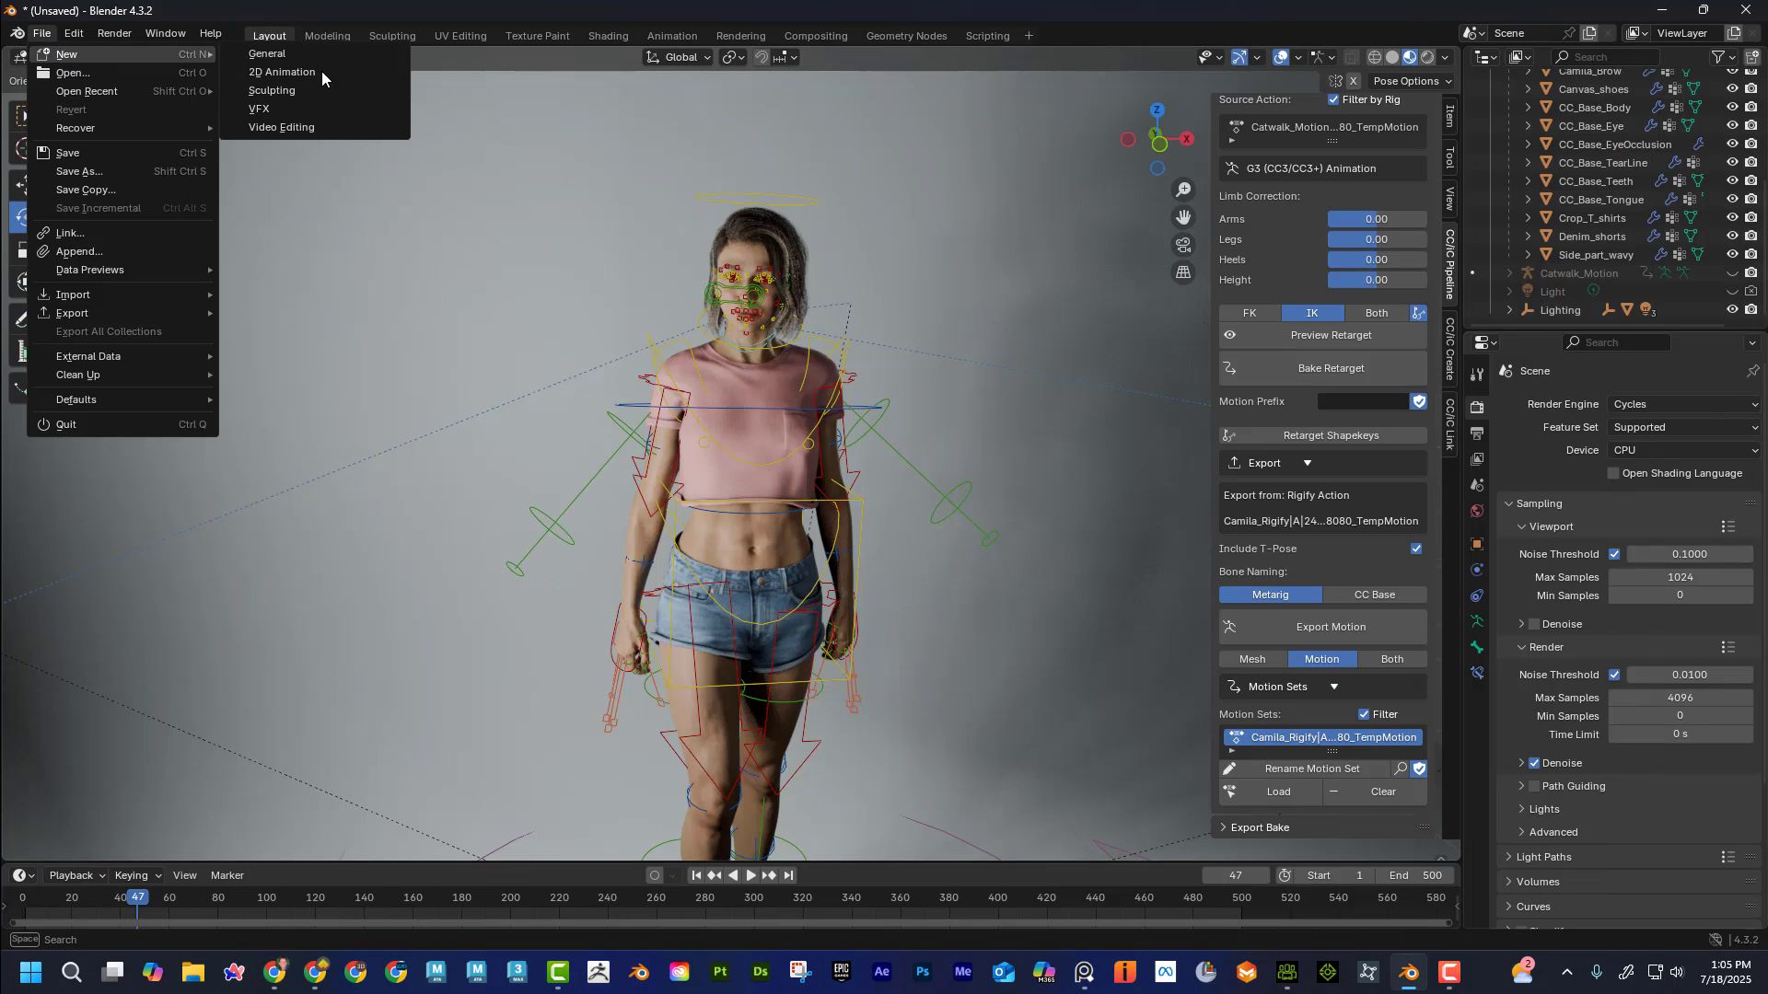
click(308, 57)
click(920, 519)
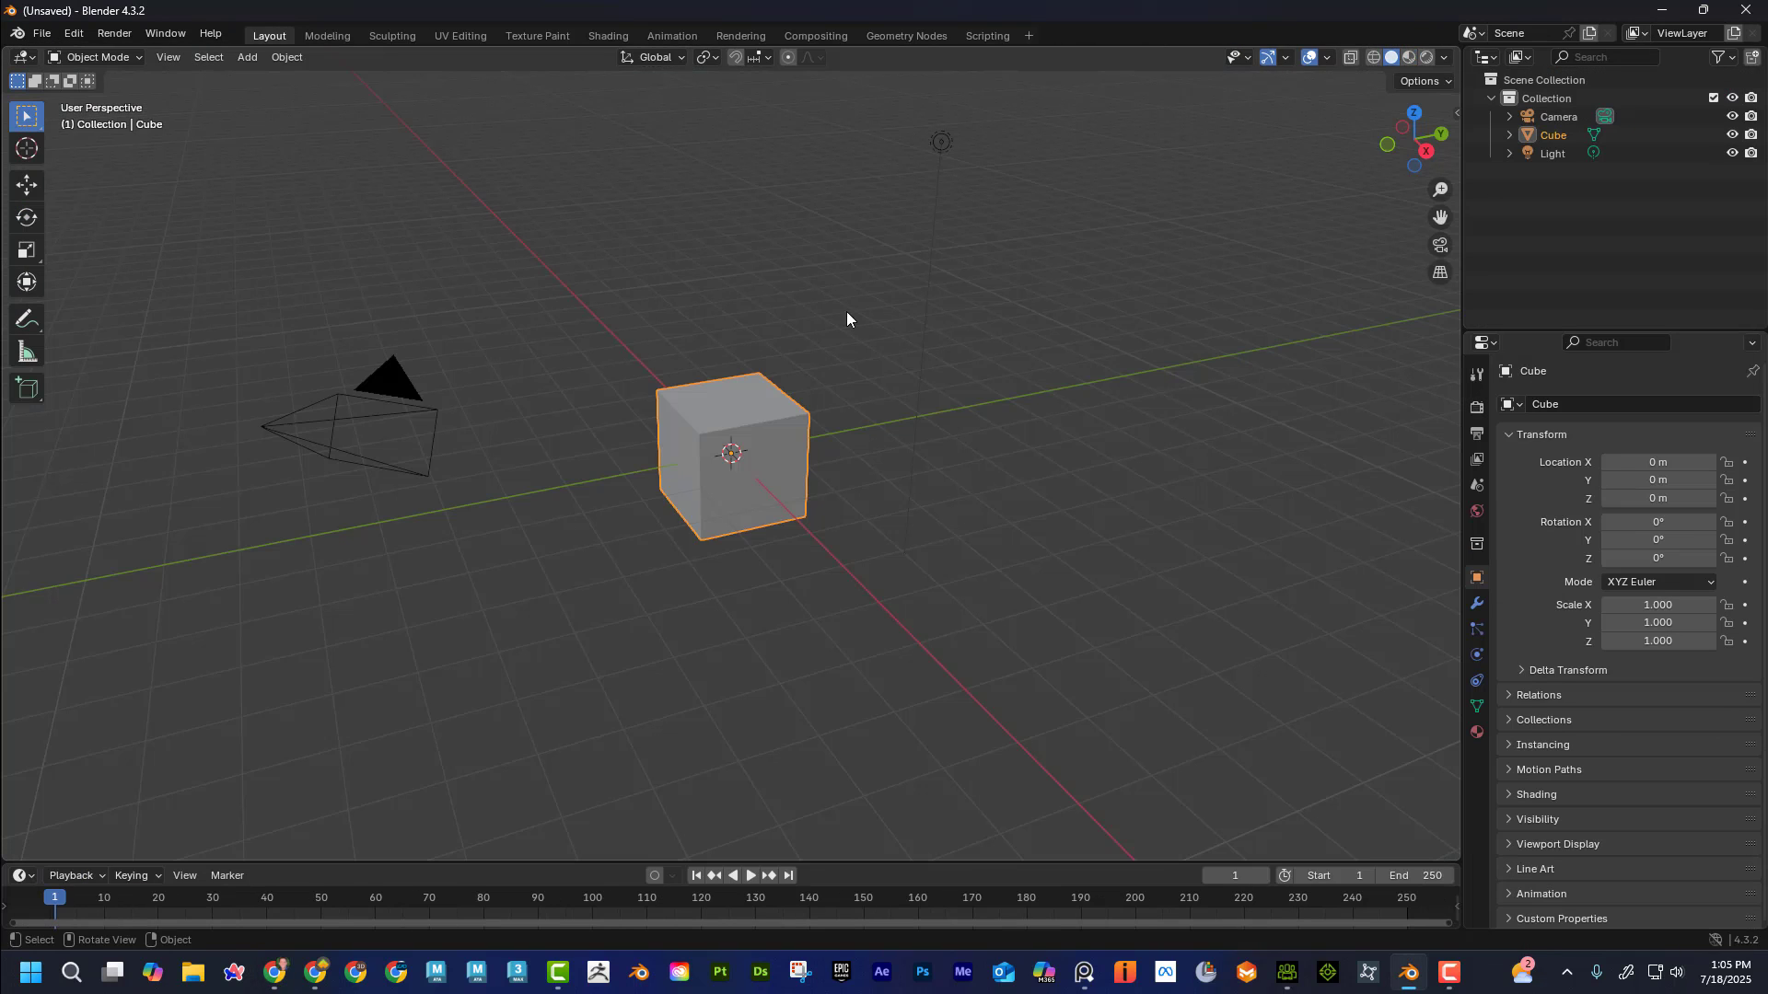
mouse_move(1287, 973)
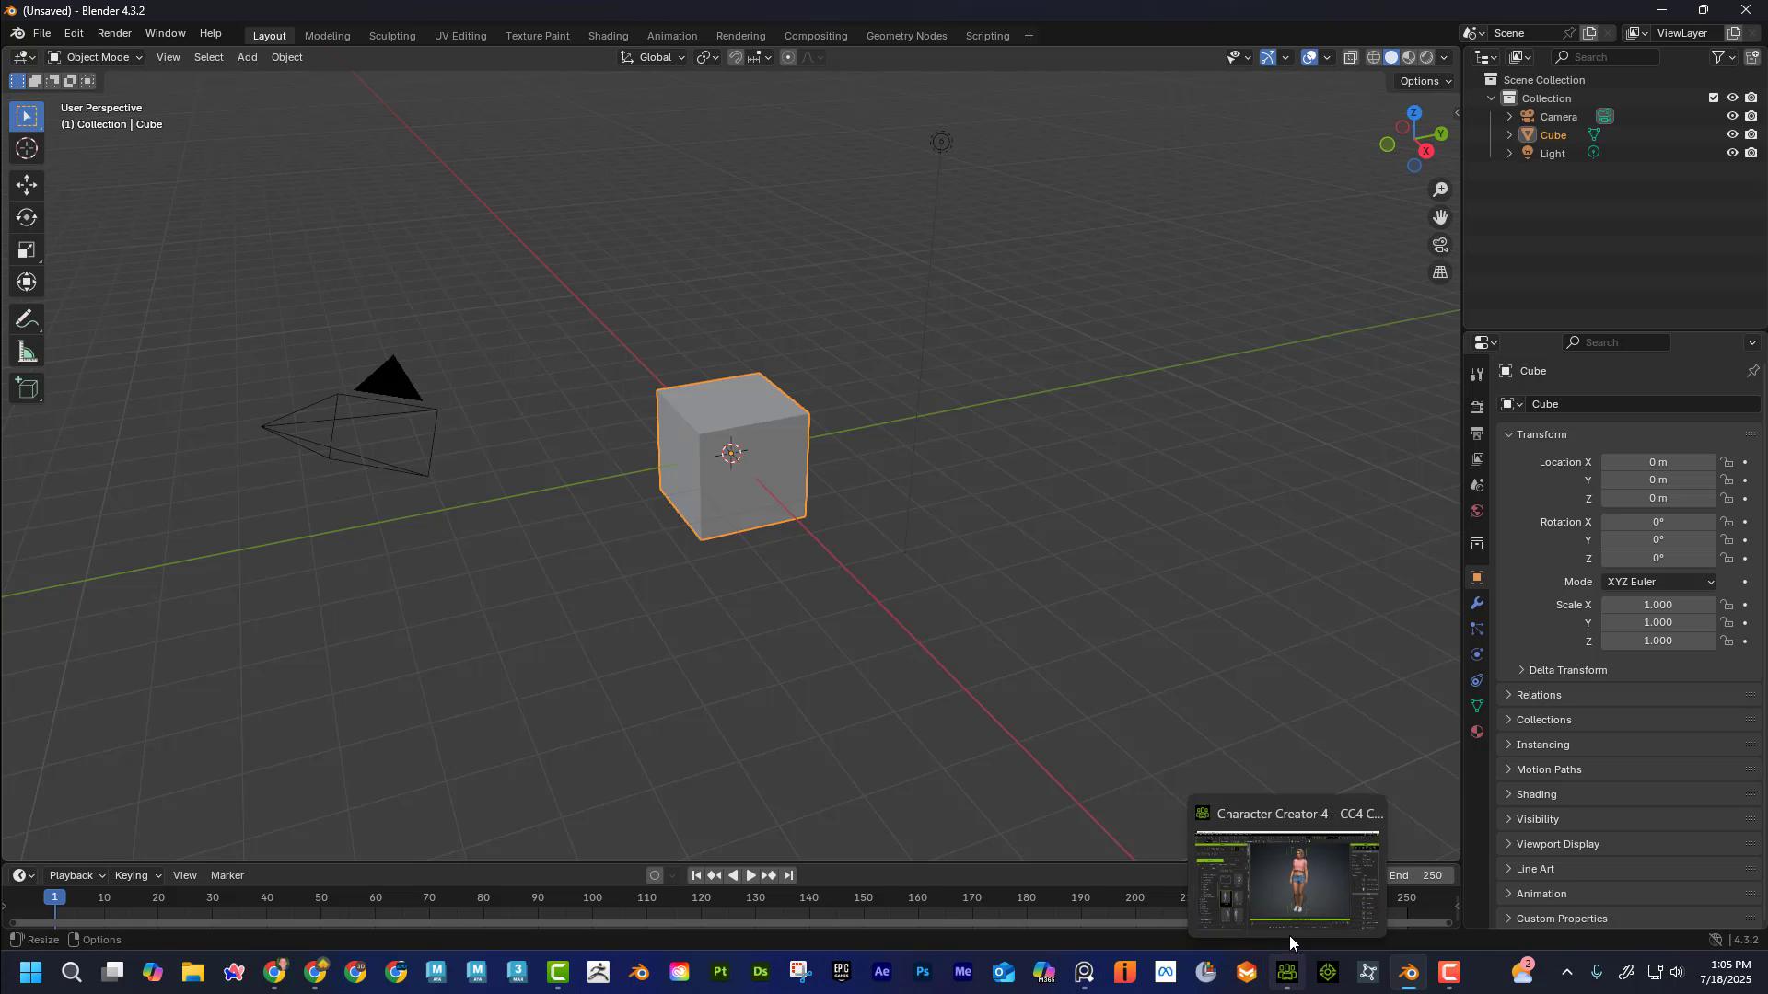
click(1307, 815)
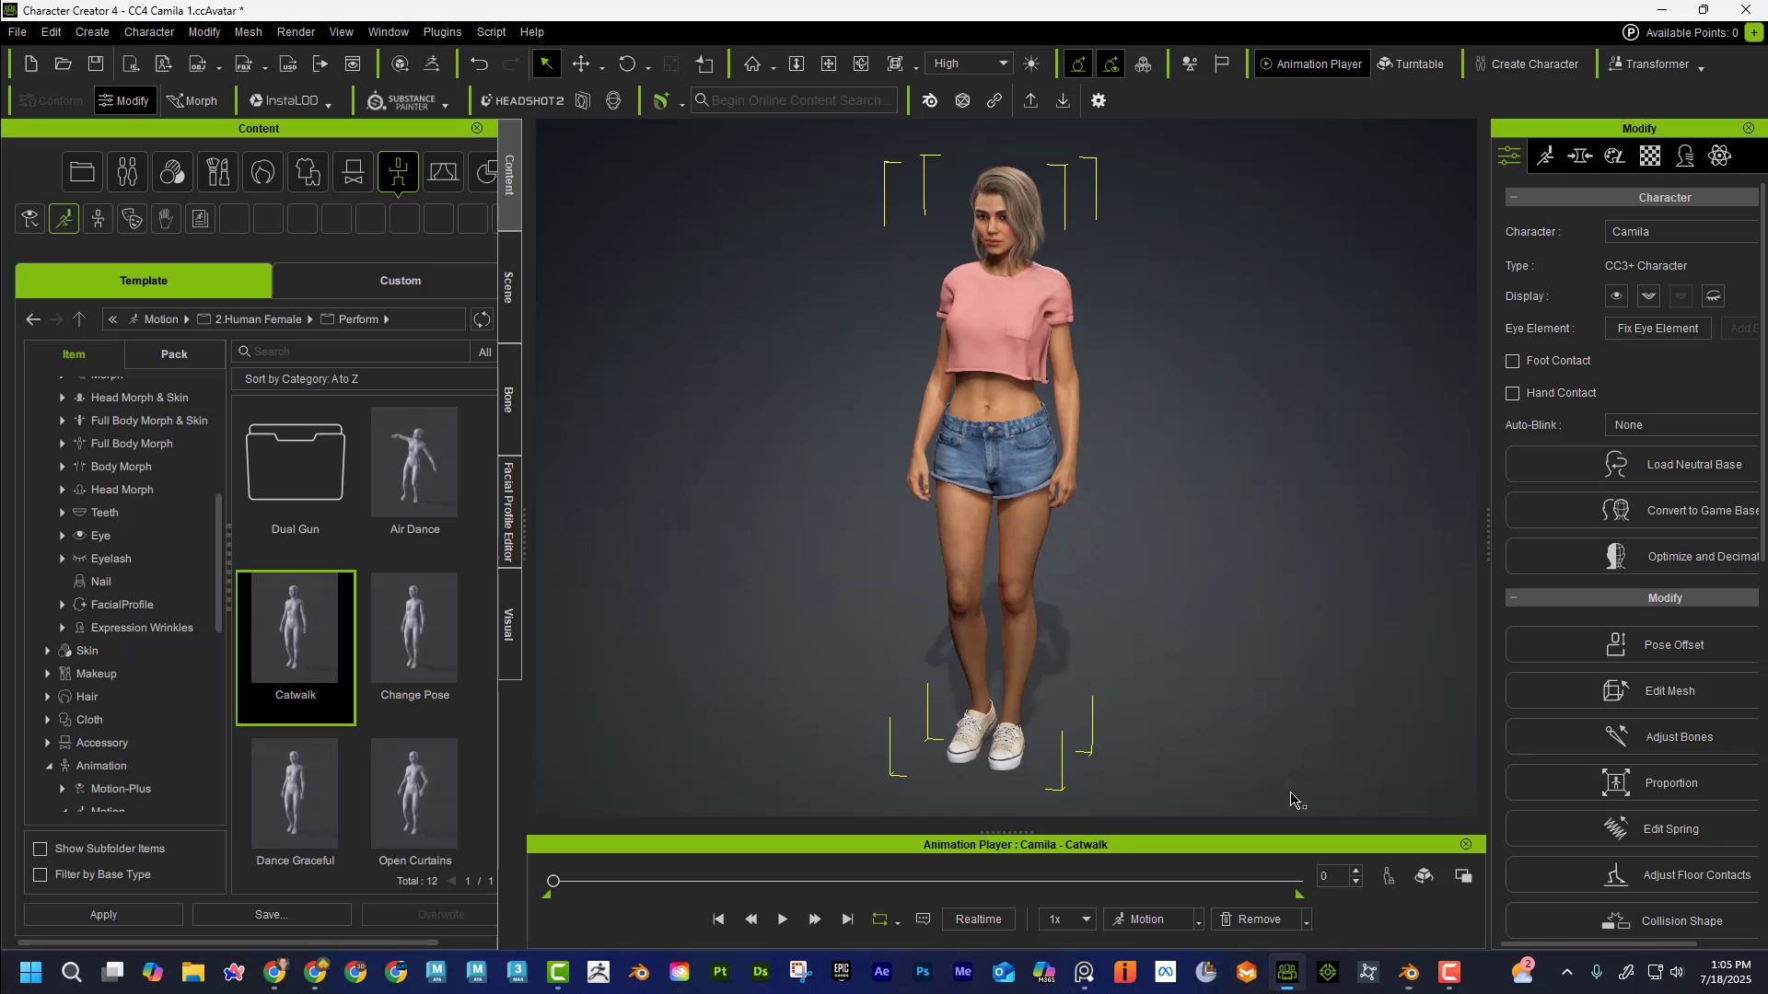
- Start a new empty project, discarding the current one without saving
click(17, 32)
click(43, 60)
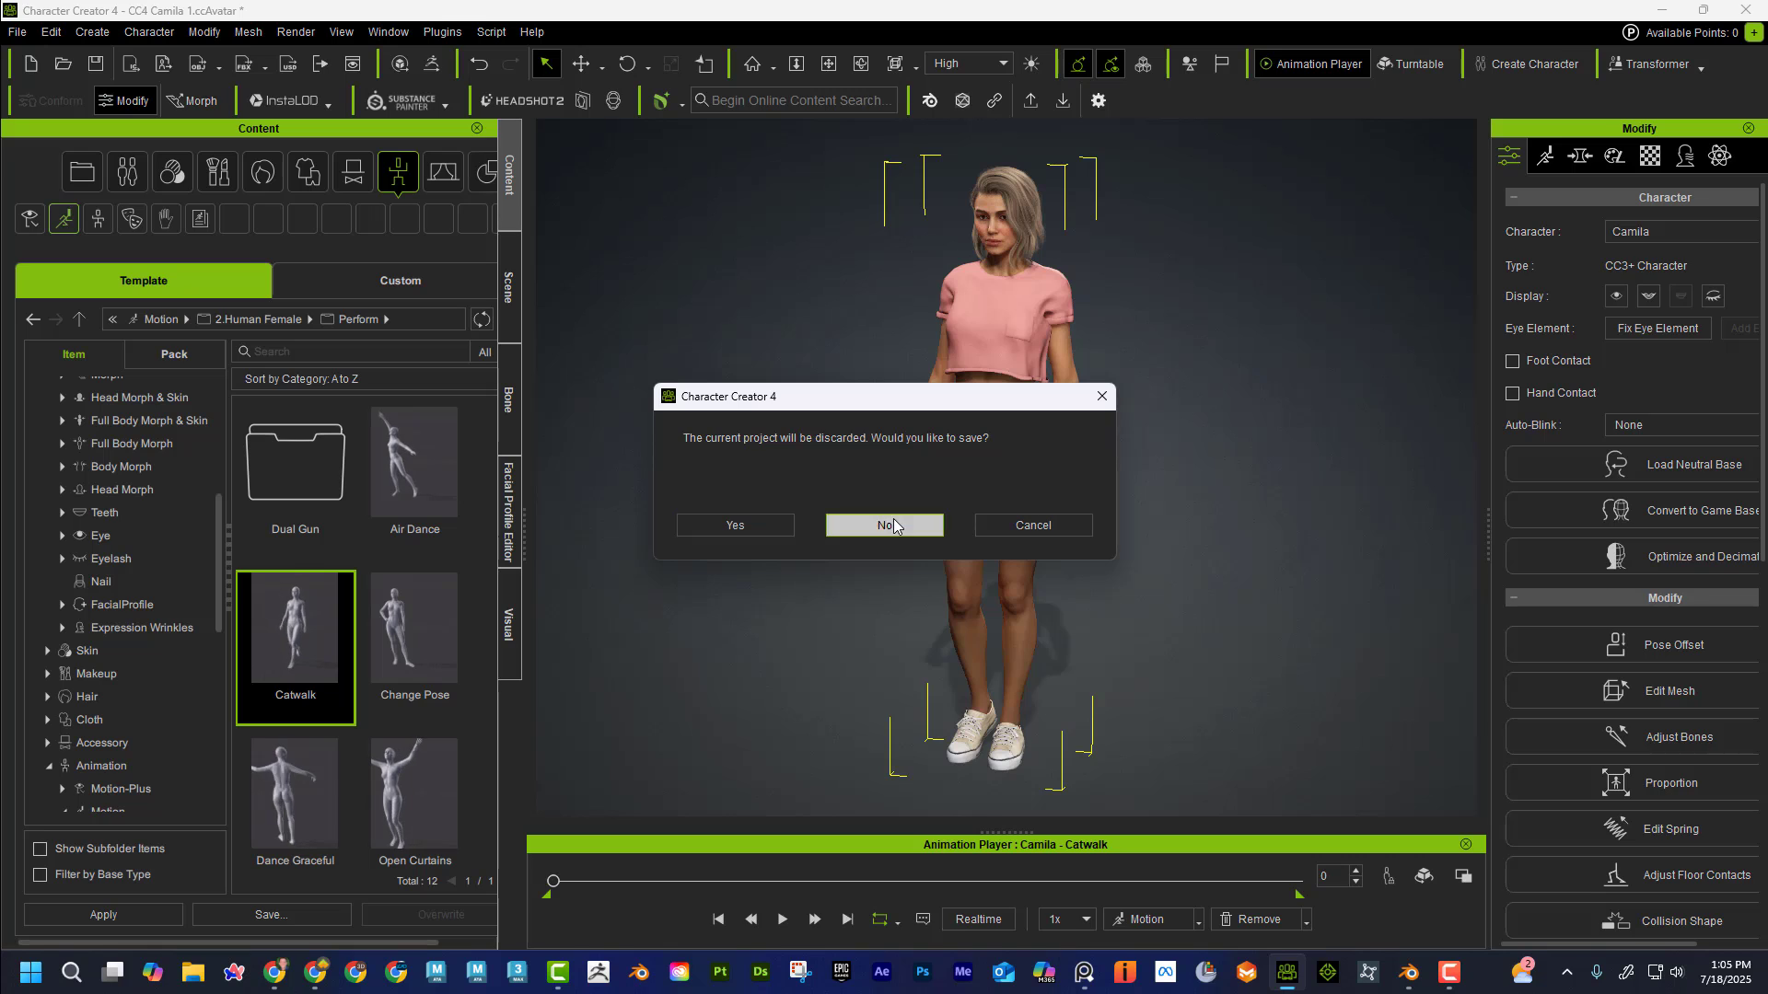
click(889, 631)
scroll(142, 457, up, 5)
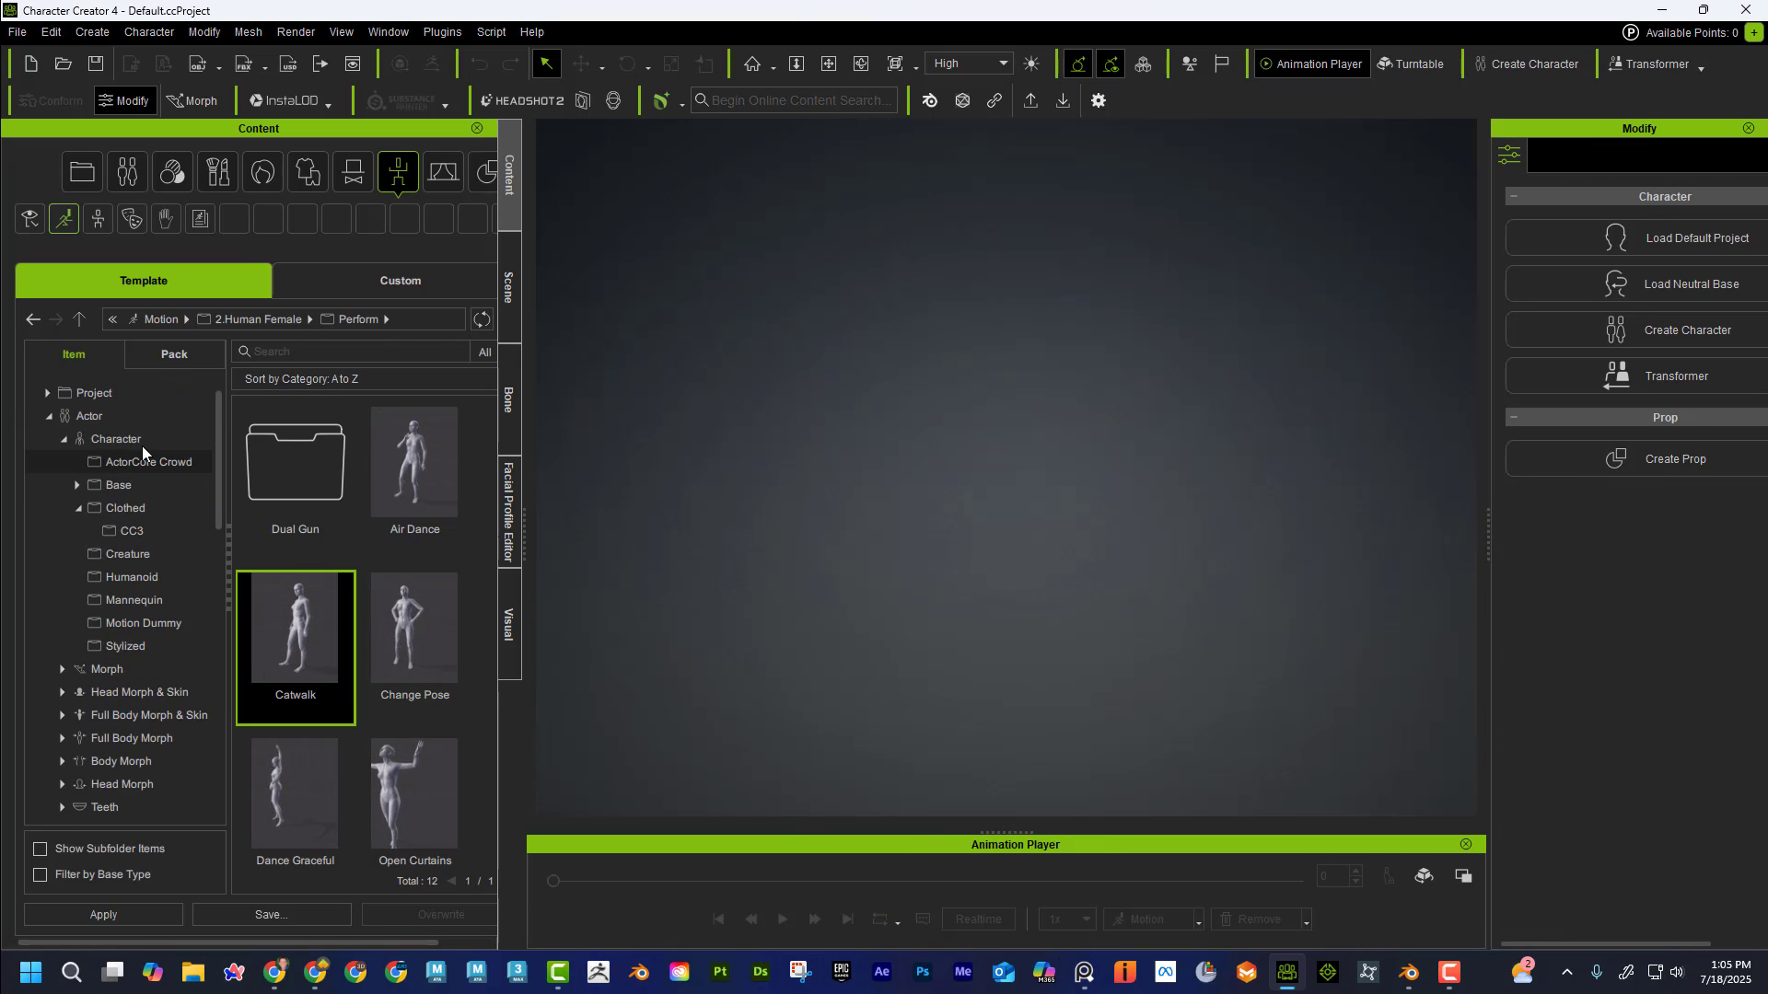
- Show all content categories and glance at the Blender Pipeline plugin menu without choosing anything
click(118, 387)
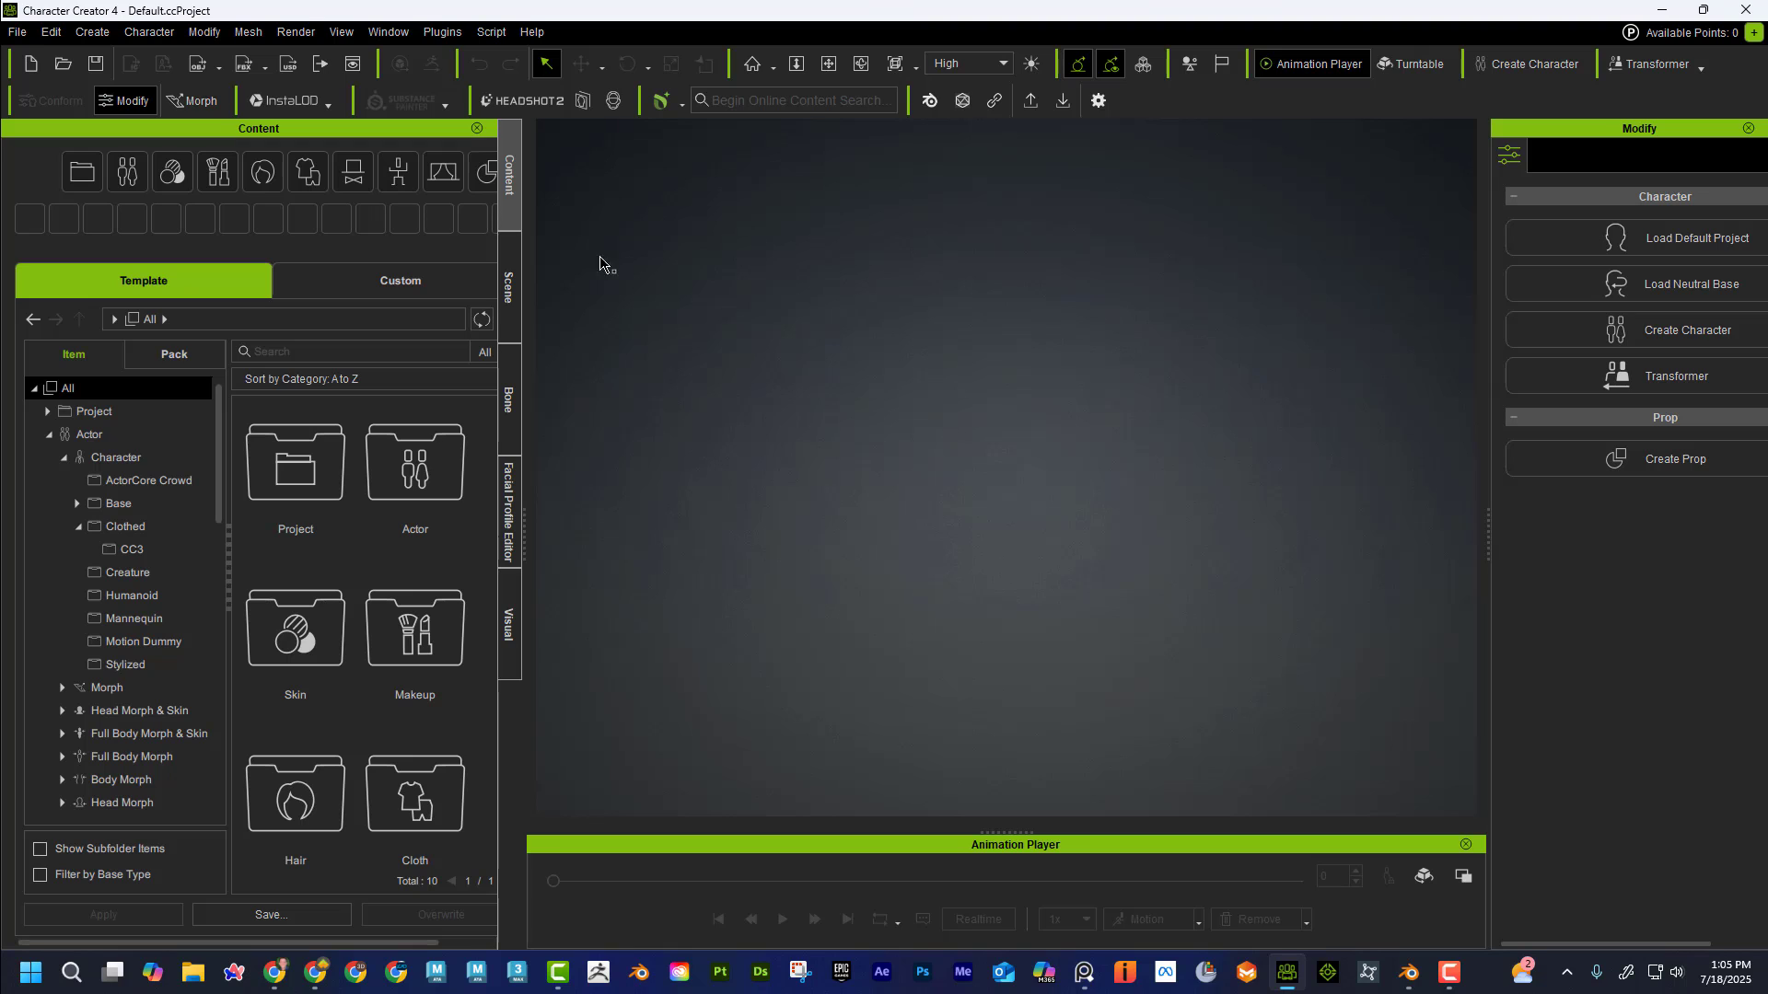
click(437, 33)
mouse_move(506, 153)
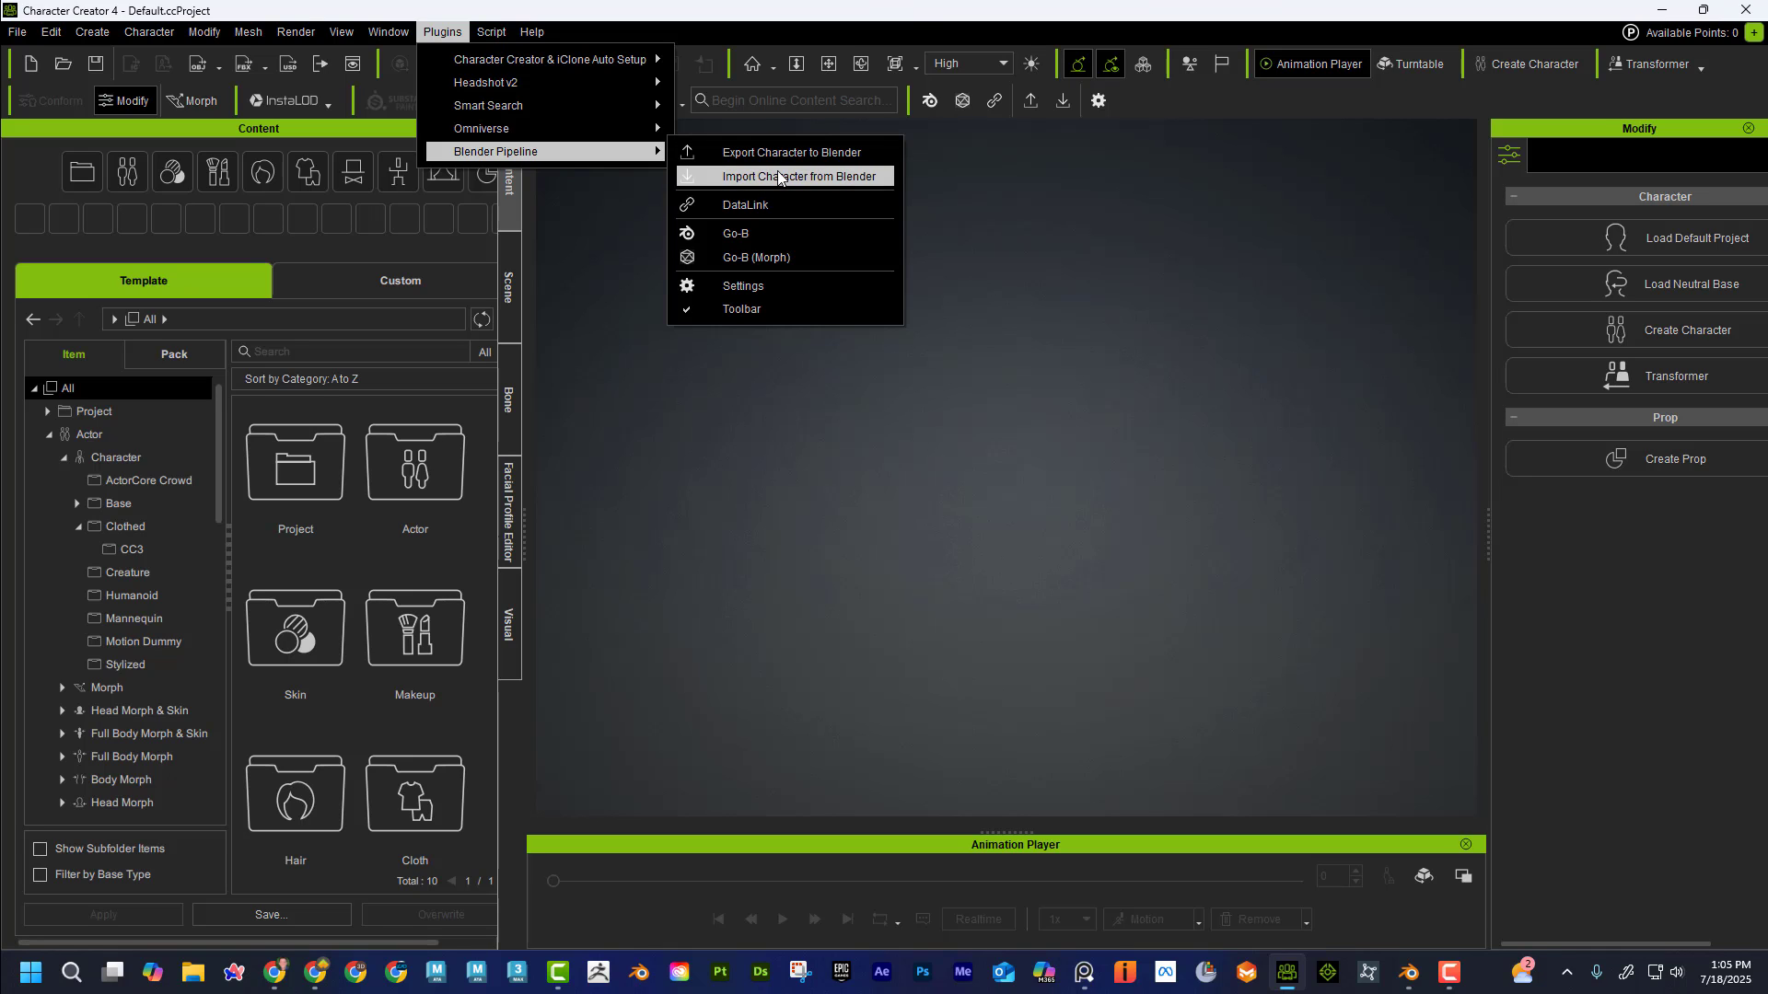
key(Escape)
key(Escape)
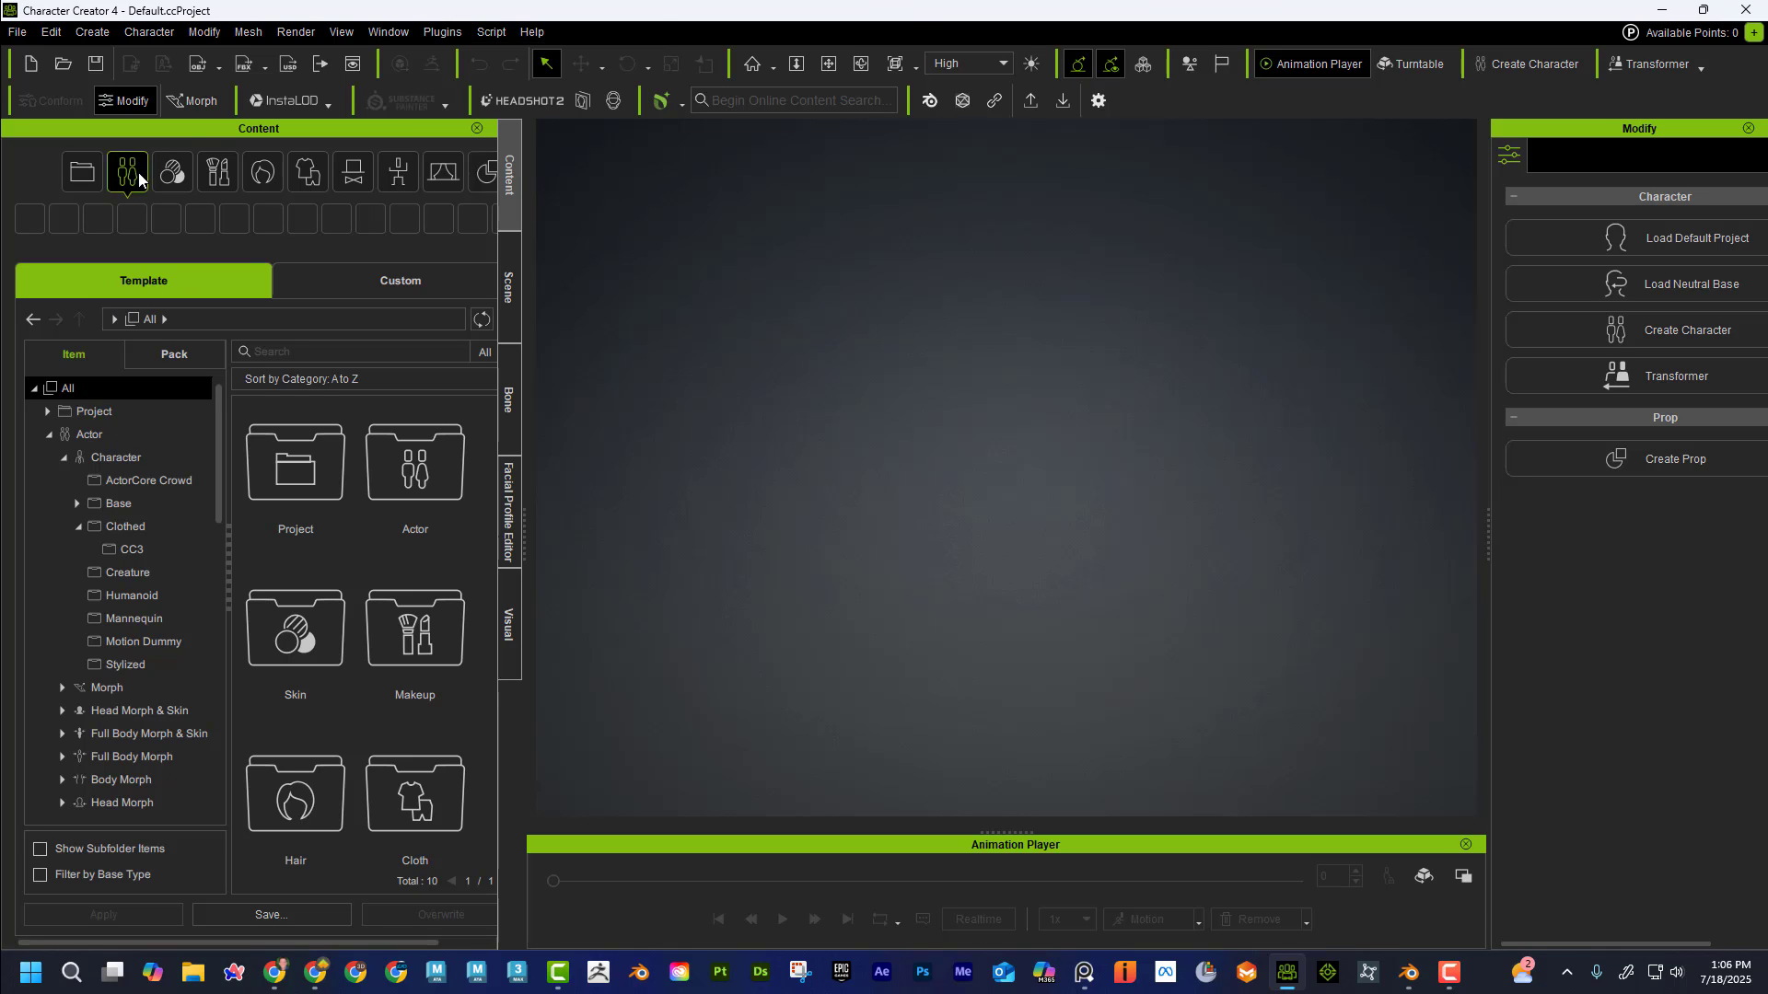
- Apply the CC4 Camila 1 character from Actor > Character > Clothed
click(102, 433)
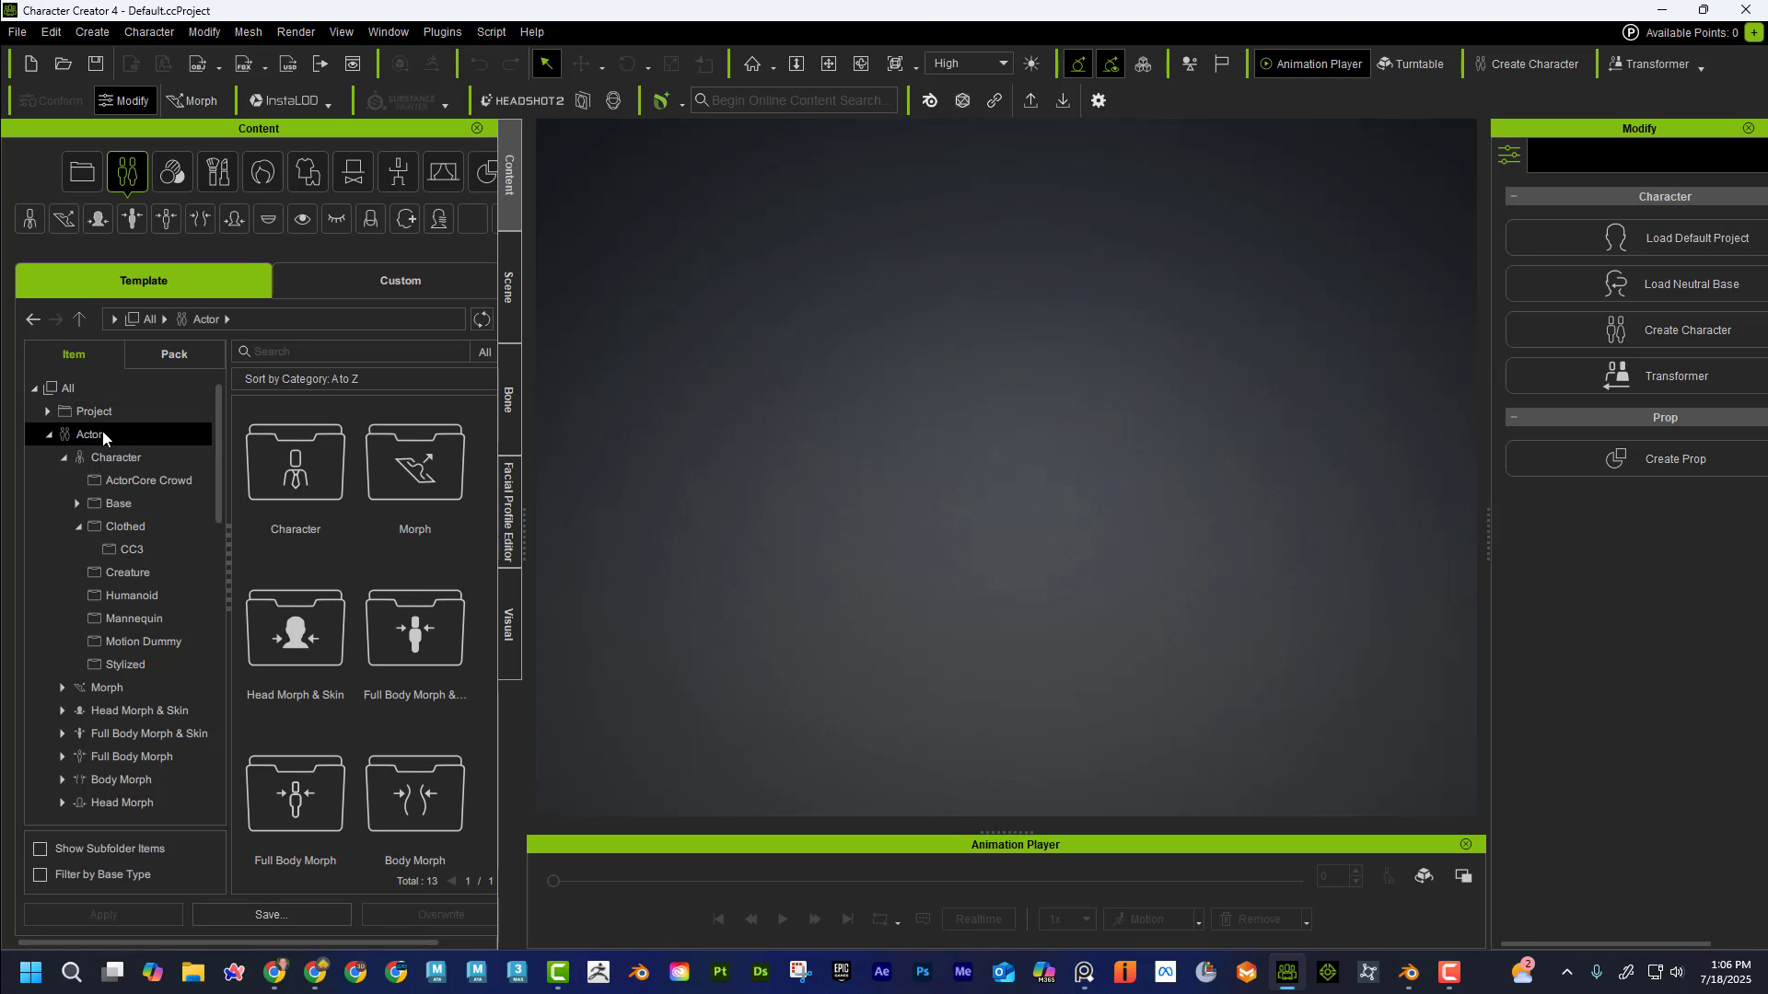
click(148, 524)
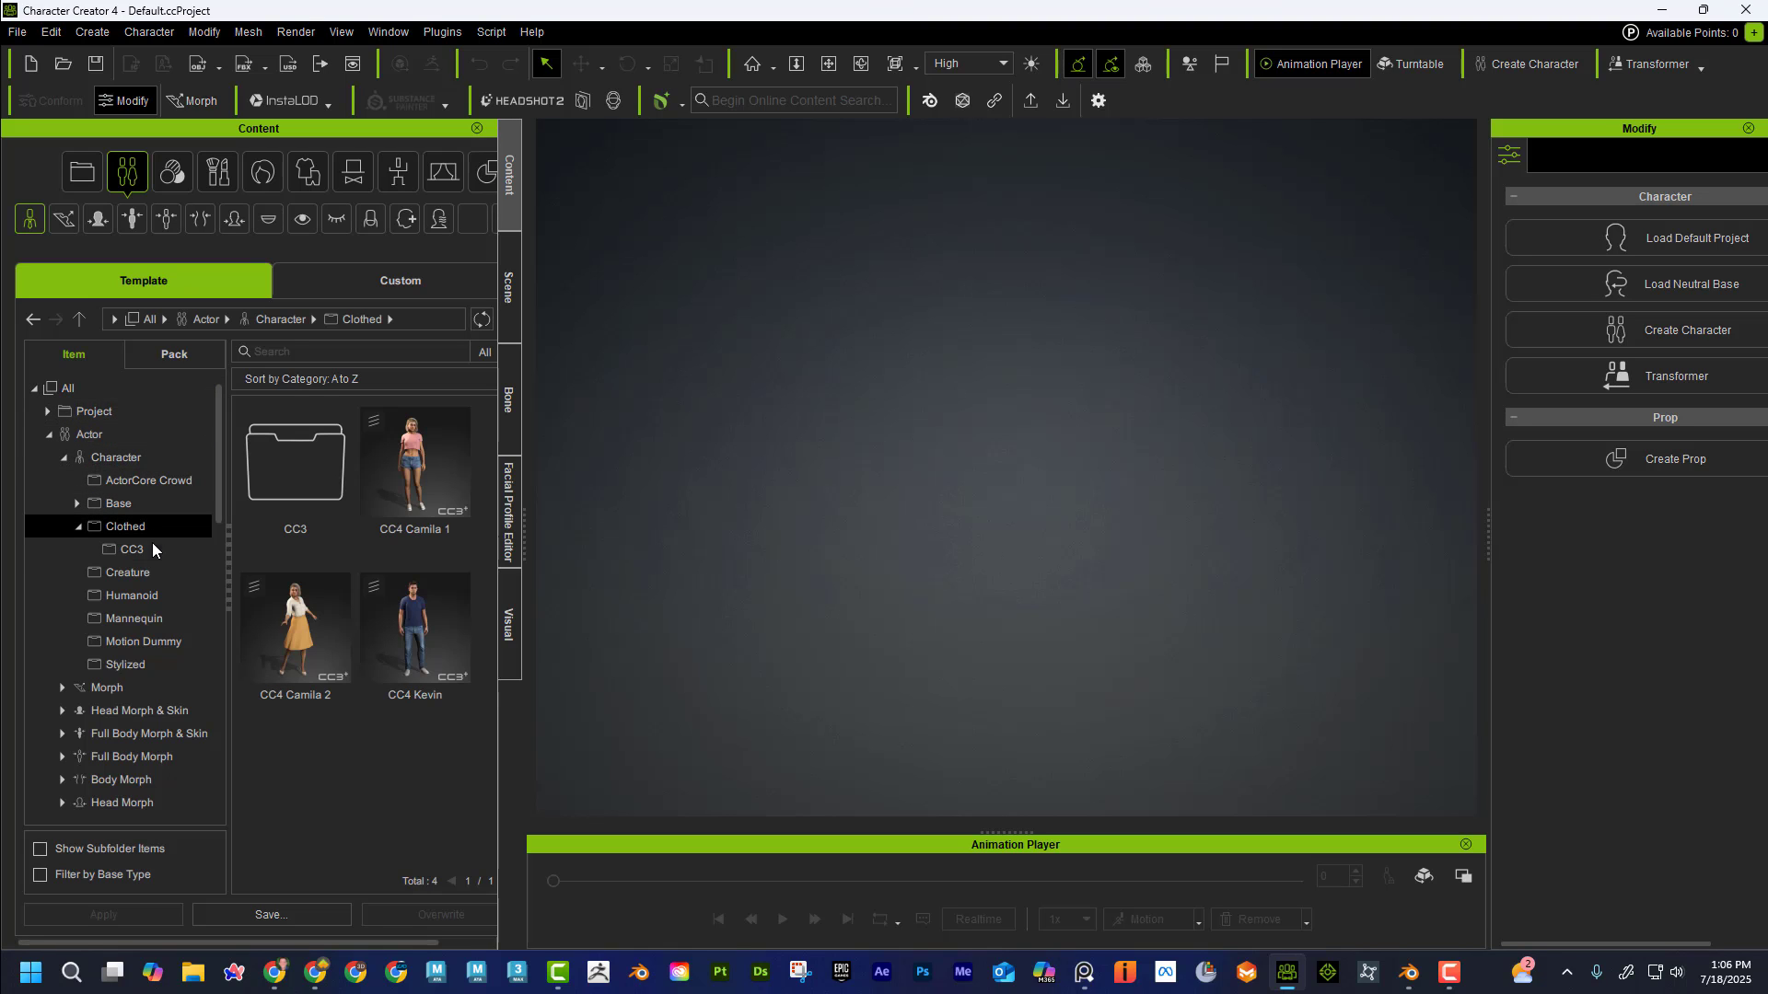
click(418, 476)
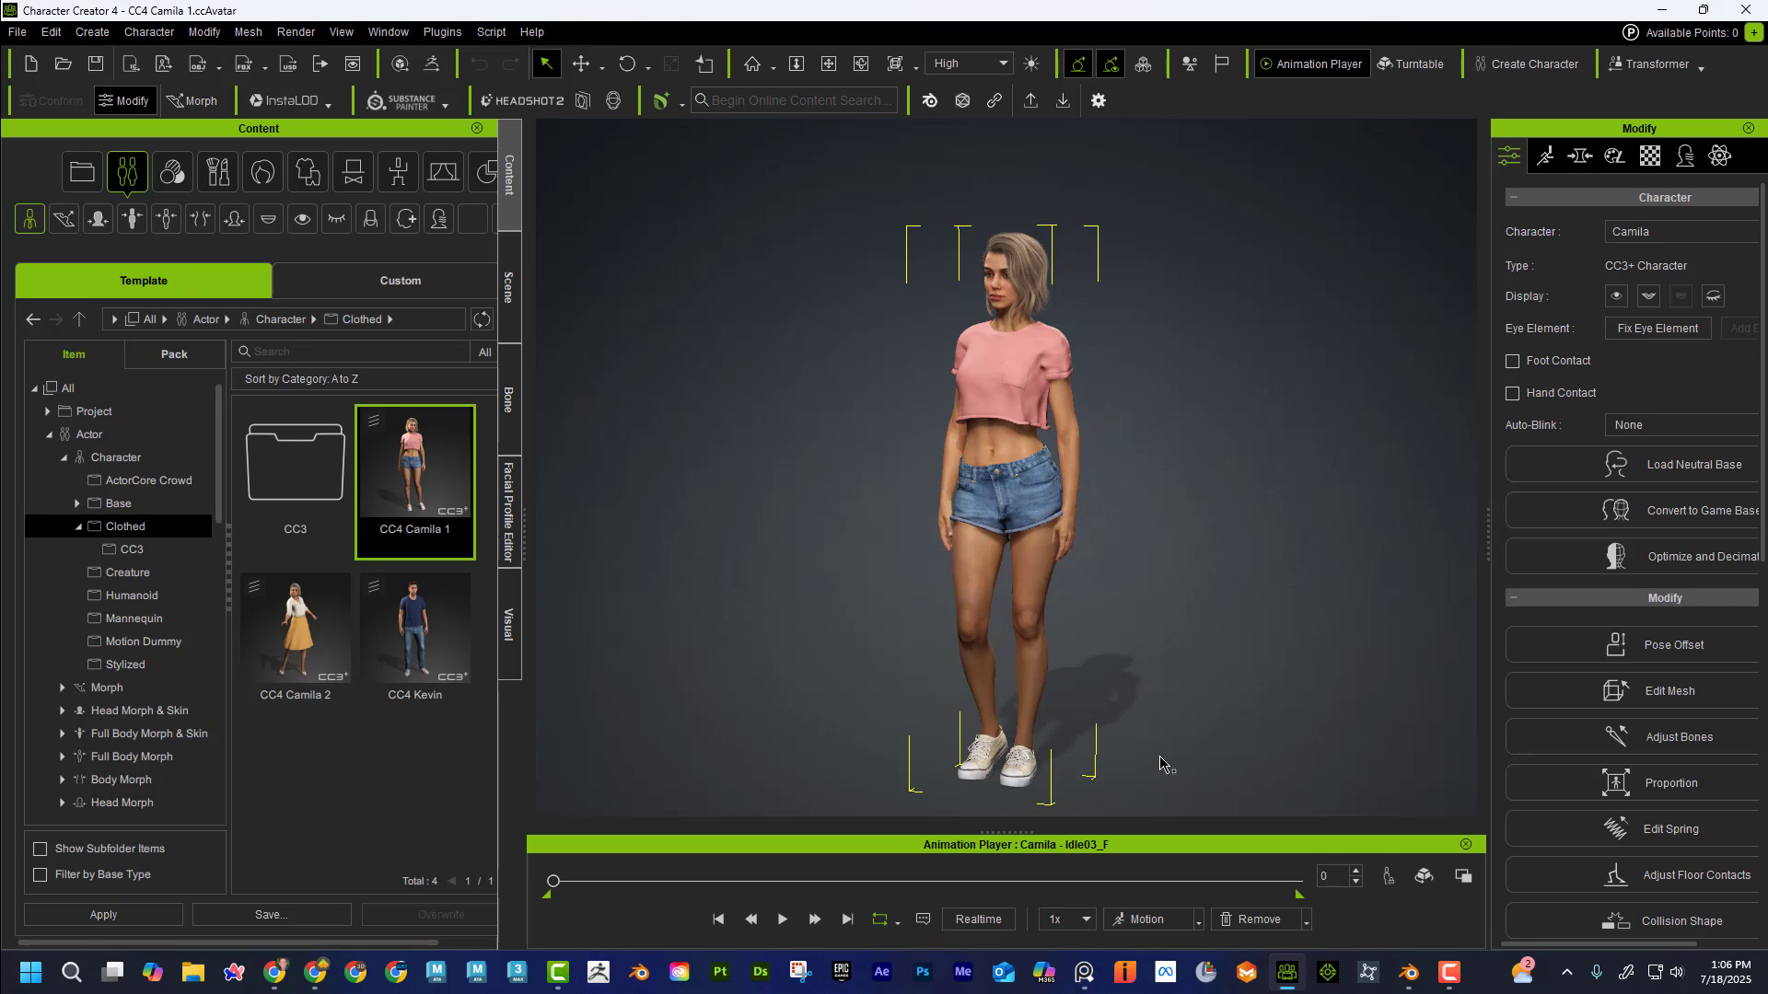
- Swap Camila's Idle03_F motion for the female Walk_F motion and scrub to preview the walk
mouse_move(553, 881)
mouse_down()
mouse_move(1262, 882)
mouse_move(517, 864)
mouse_move(1288, 885)
mouse_move(554, 881)
mouse_up()
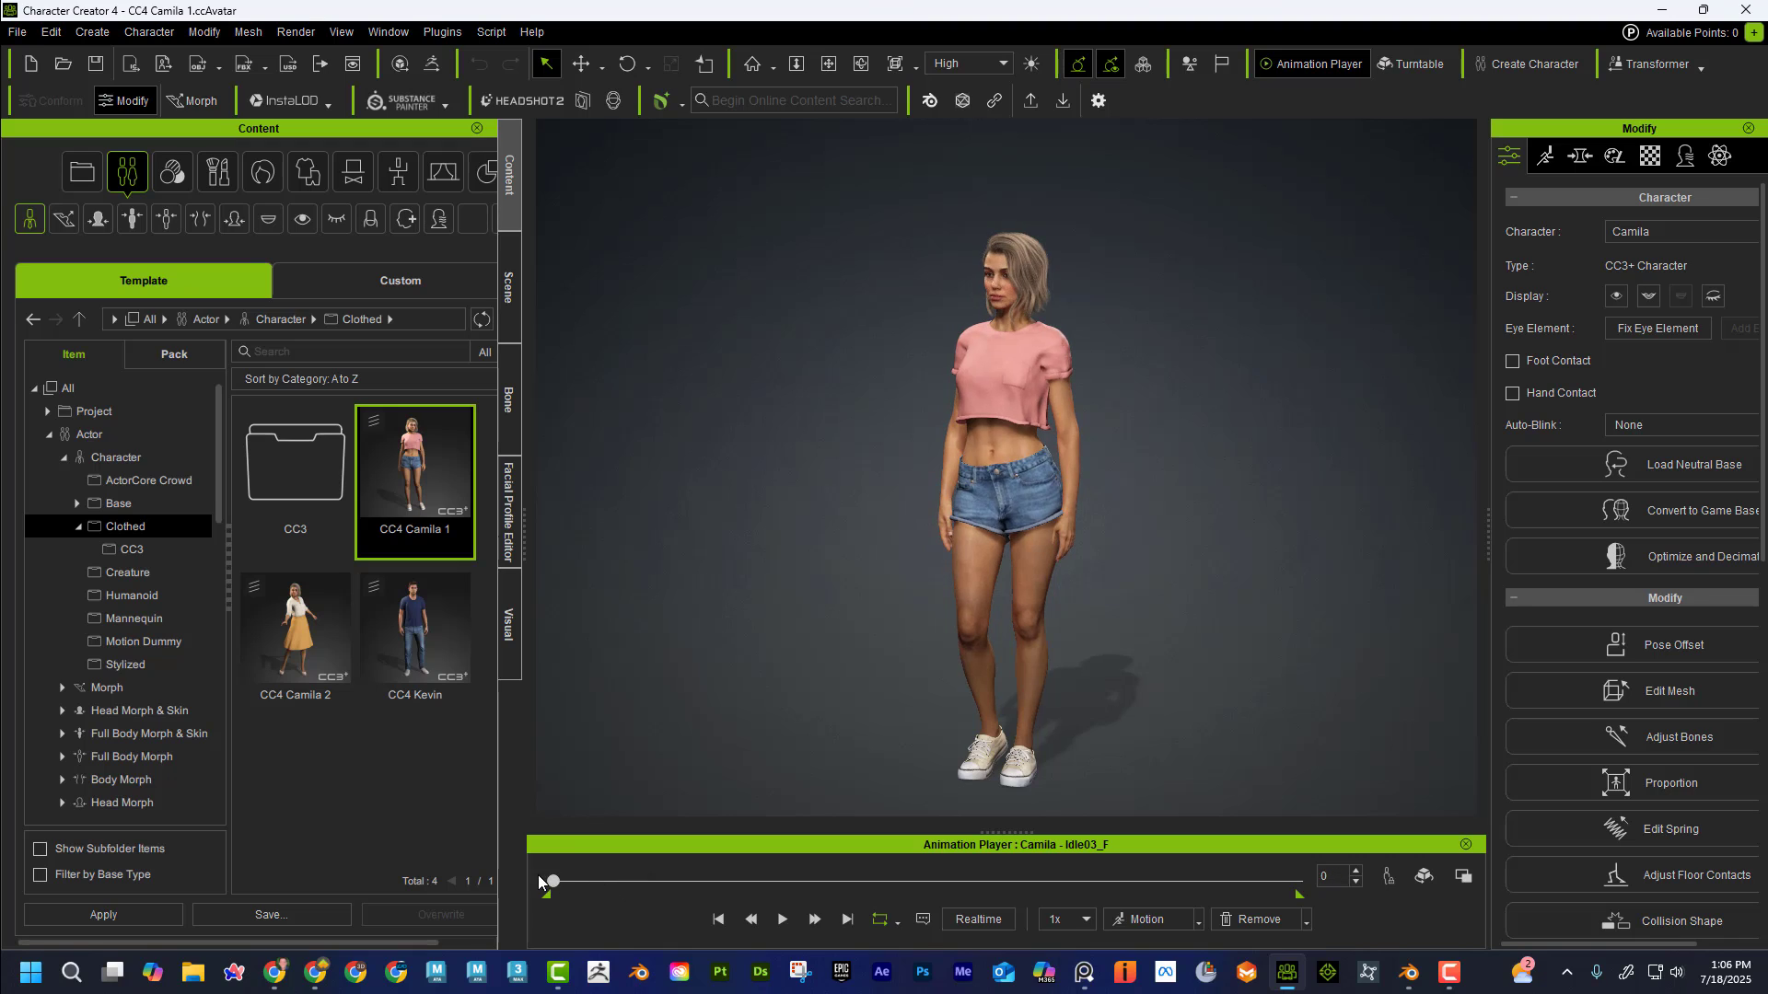
click(1199, 920)
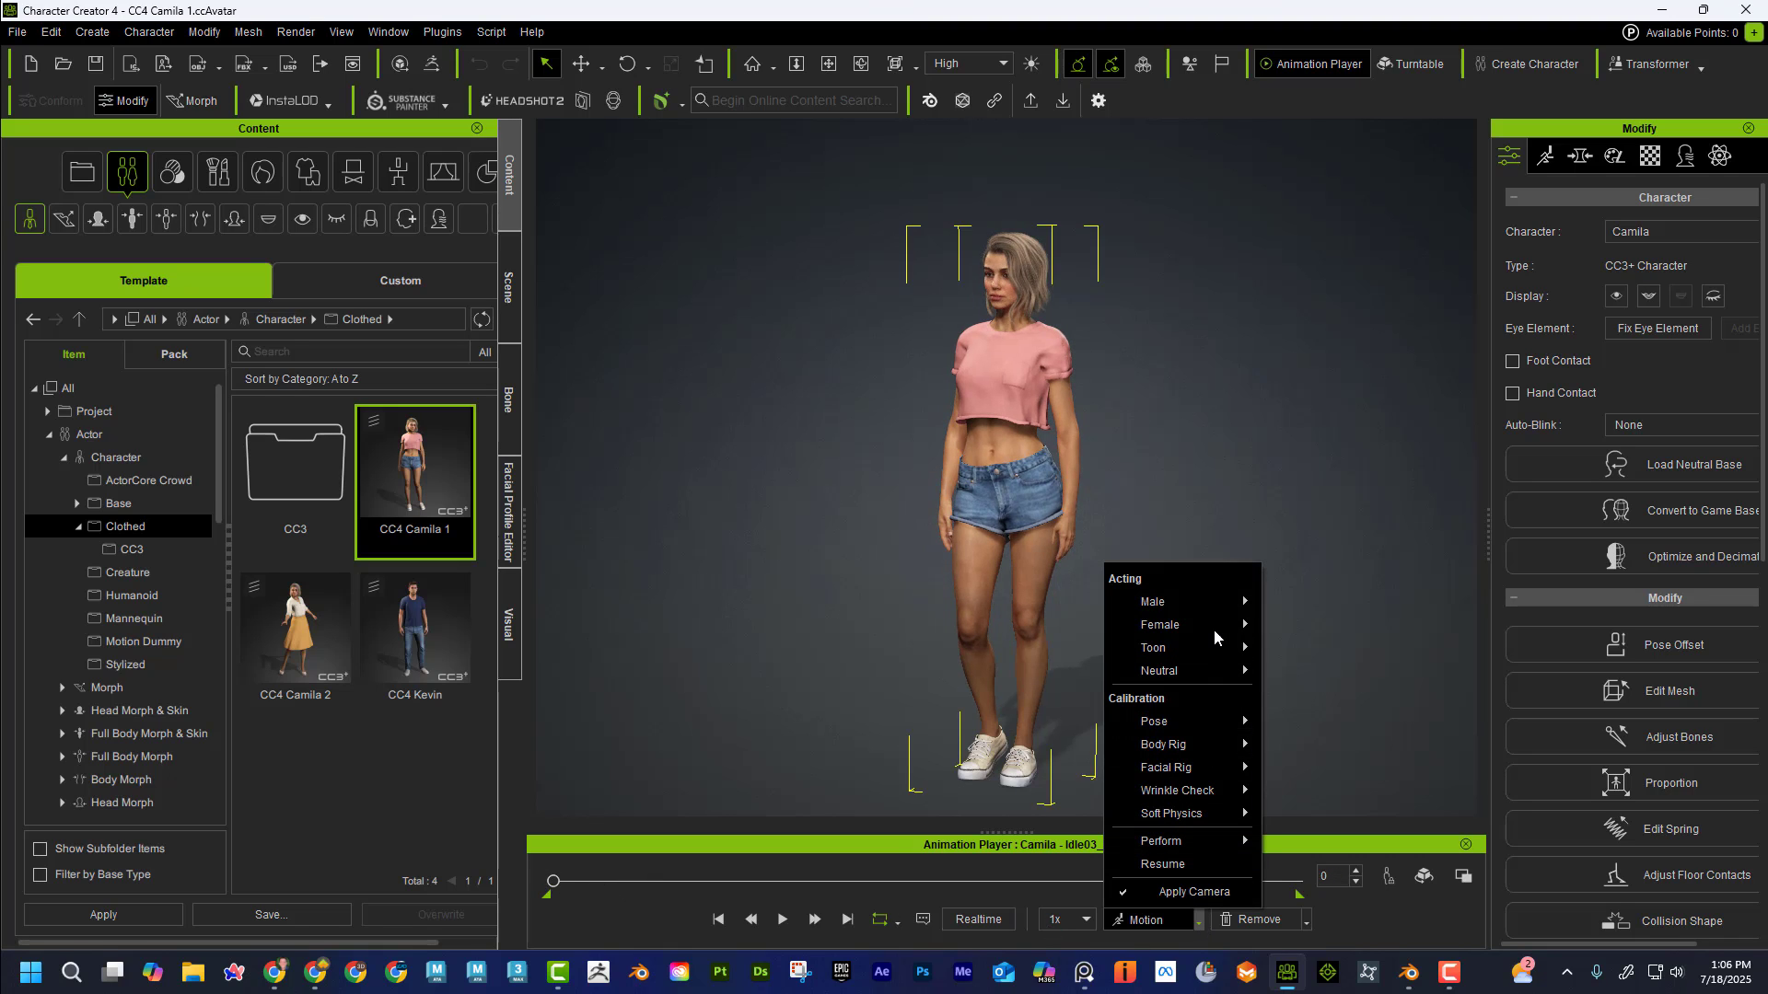
mouse_move(1234, 626)
click(1327, 698)
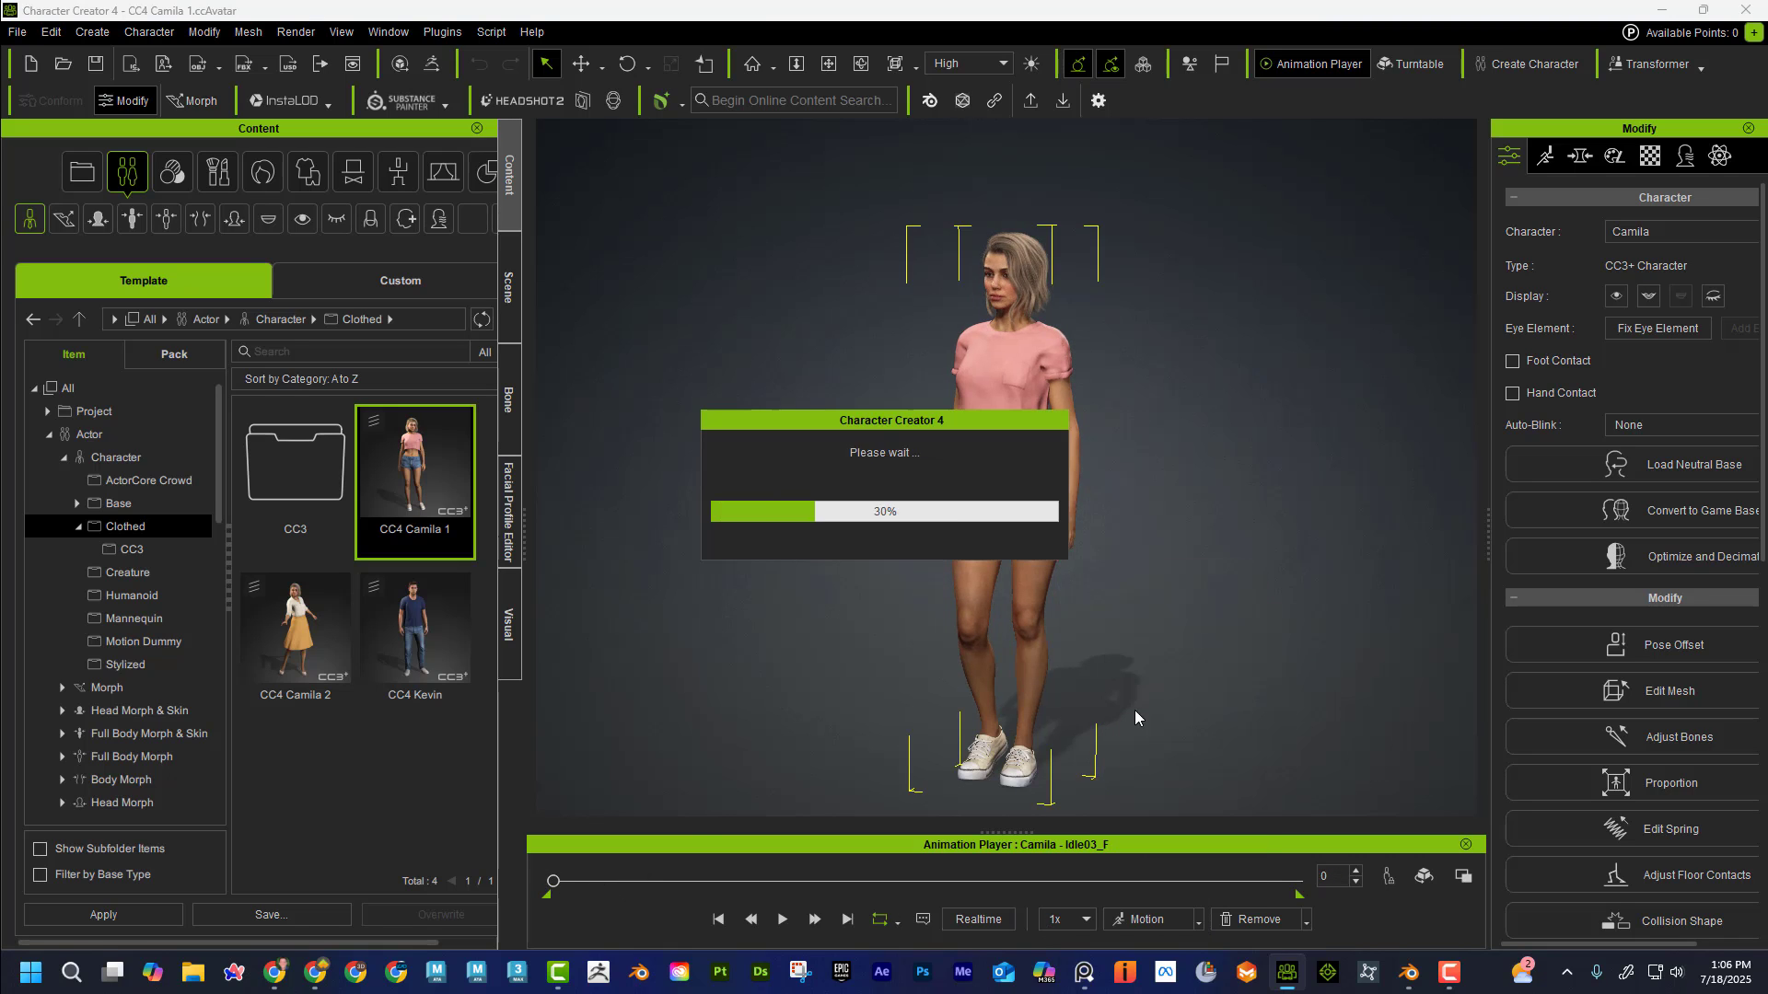
mouse_move(552, 881)
mouse_down()
mouse_move(1239, 881)
mouse_move(548, 881)
mouse_up()
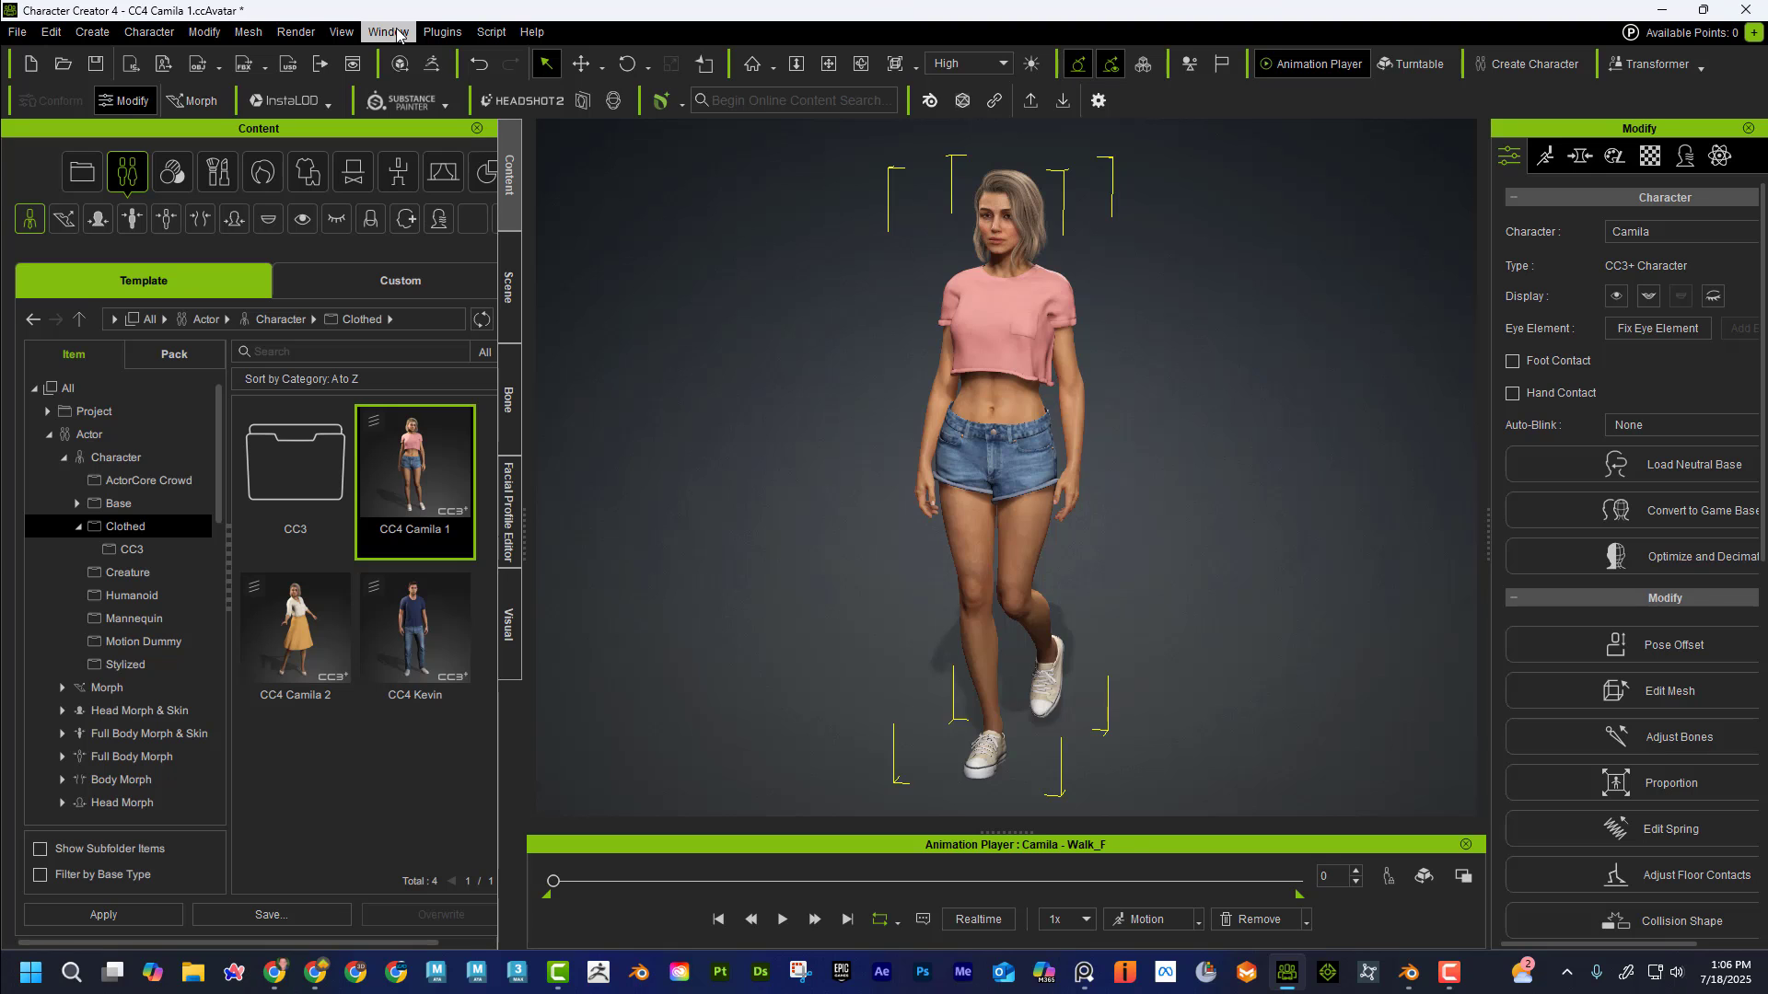
- Restore Character Creator and Blender to floating windows and move Blender aside to expose the desktop
double_click(1532, 4)
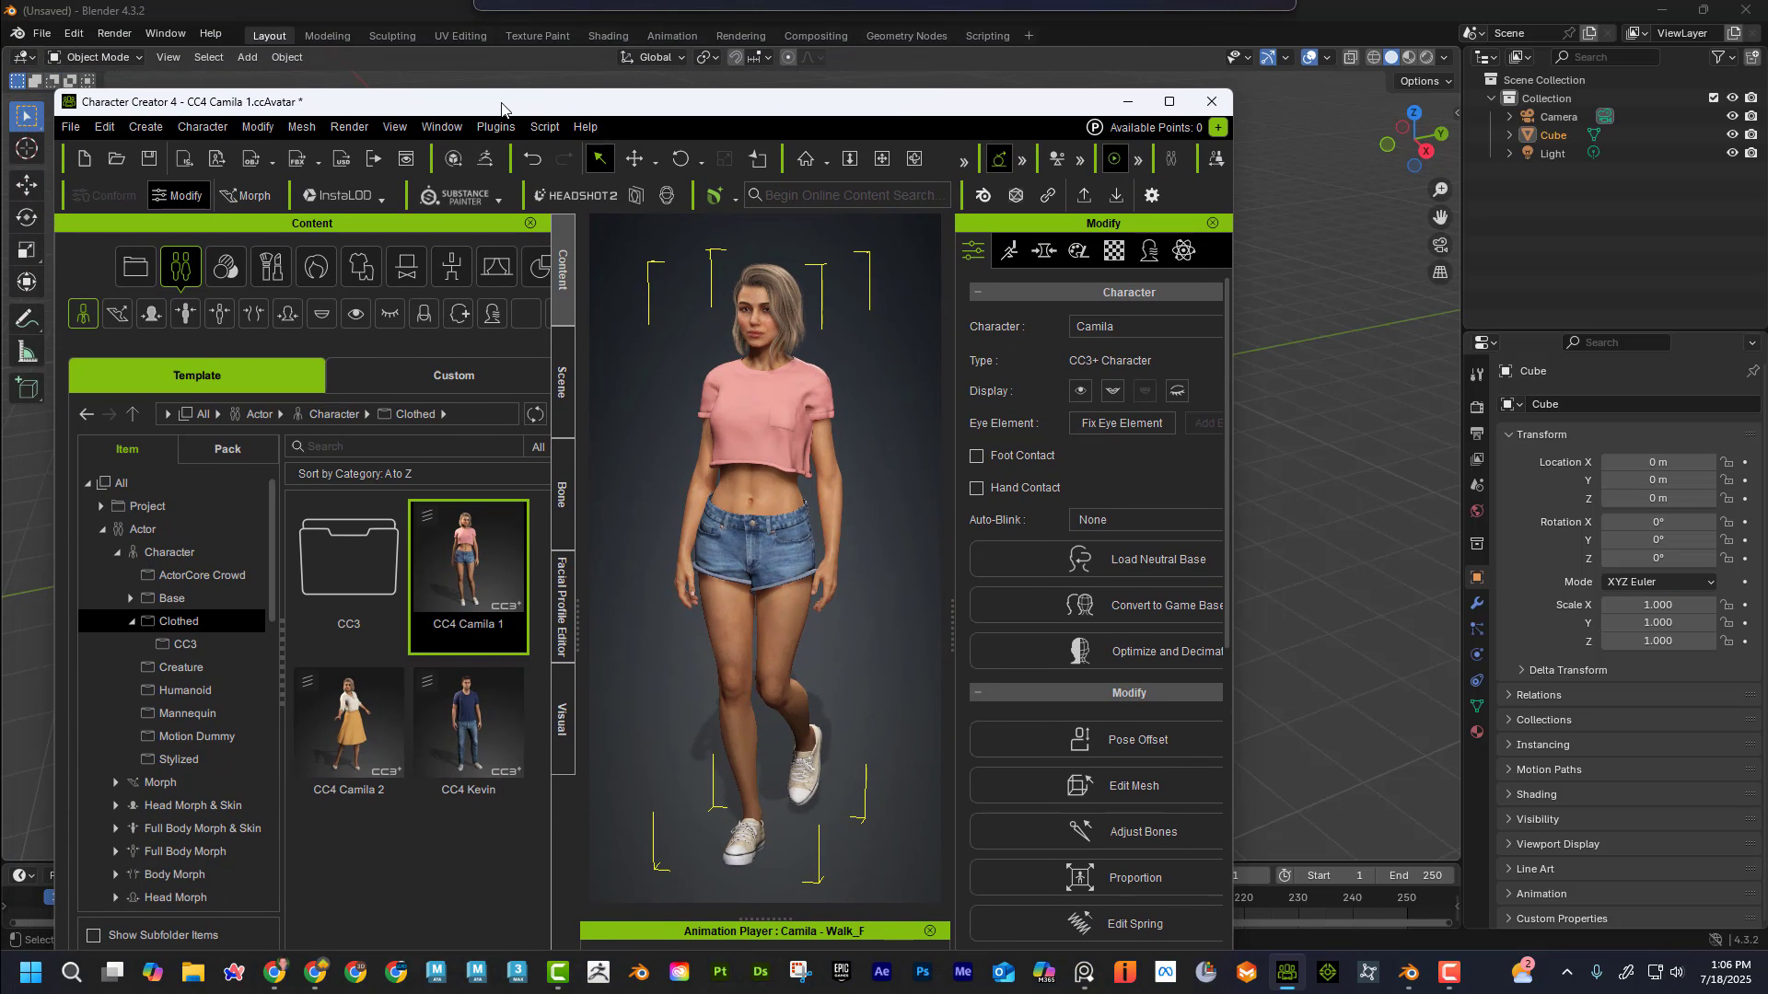
click(1468, 15)
drag(1468, 15, 1467, 219)
drag(135, 200, 786, 494)
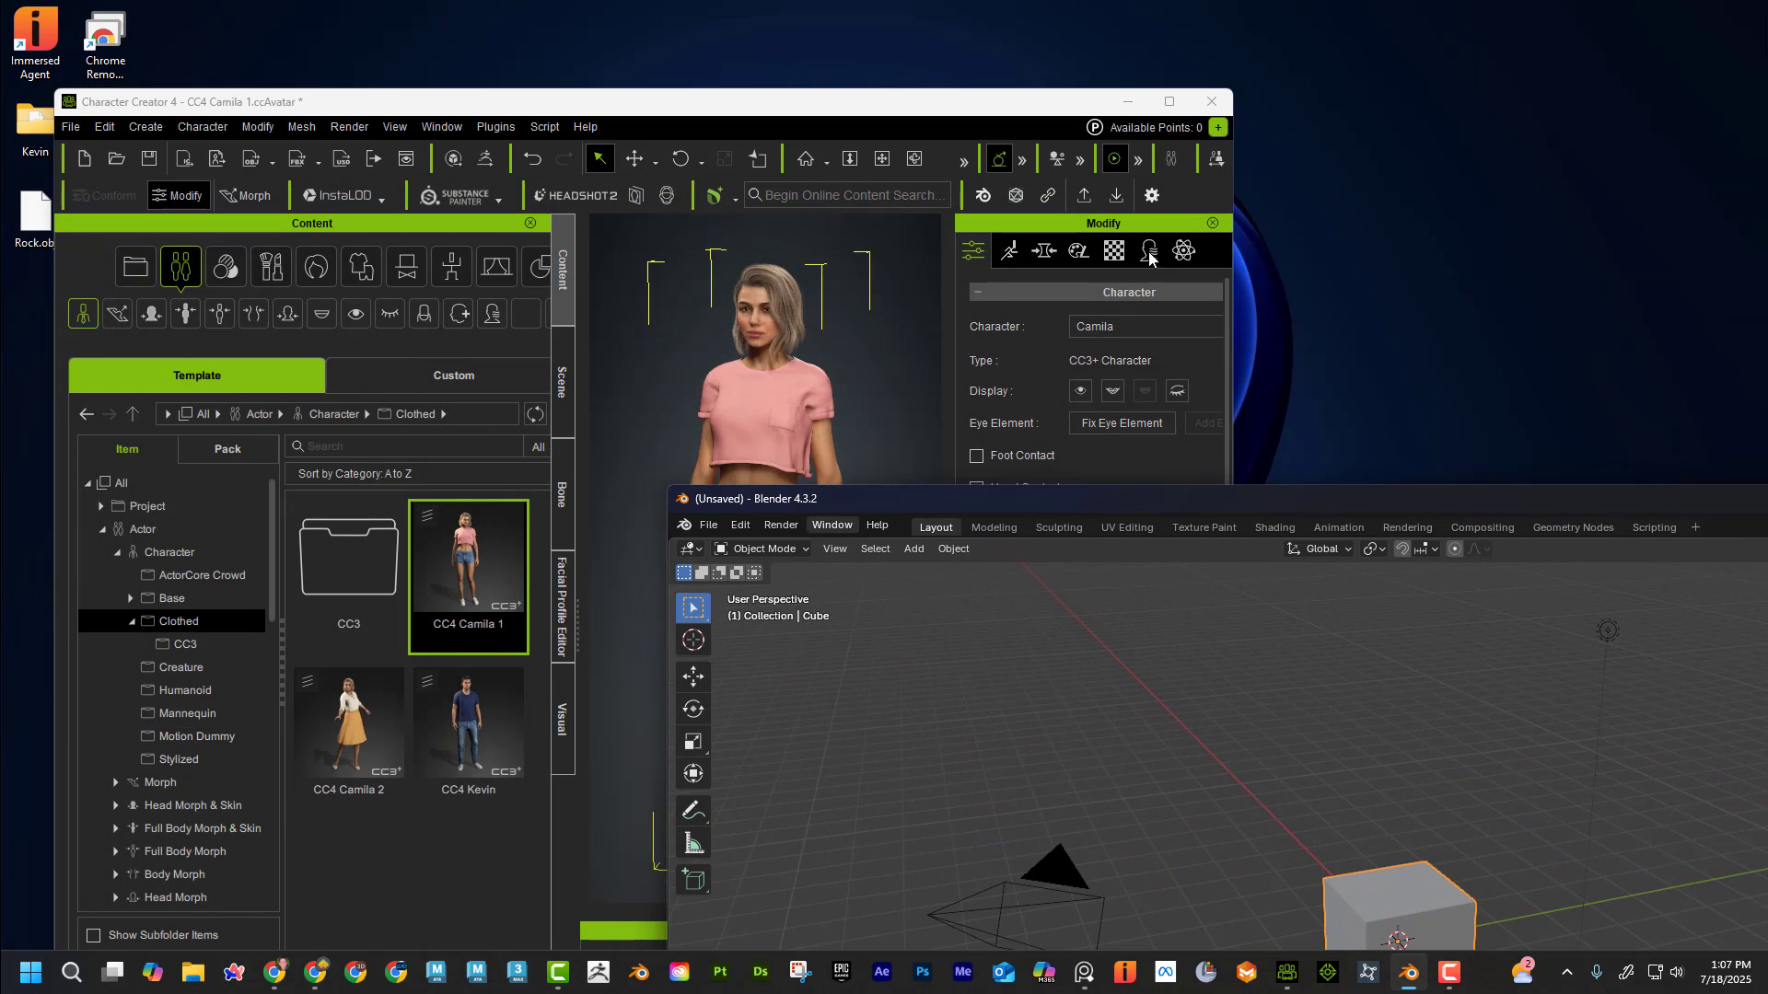
- Create a desktop folder named Camila, then return to Character Creator 4
right_click(1417, 108)
mouse_move(1468, 223)
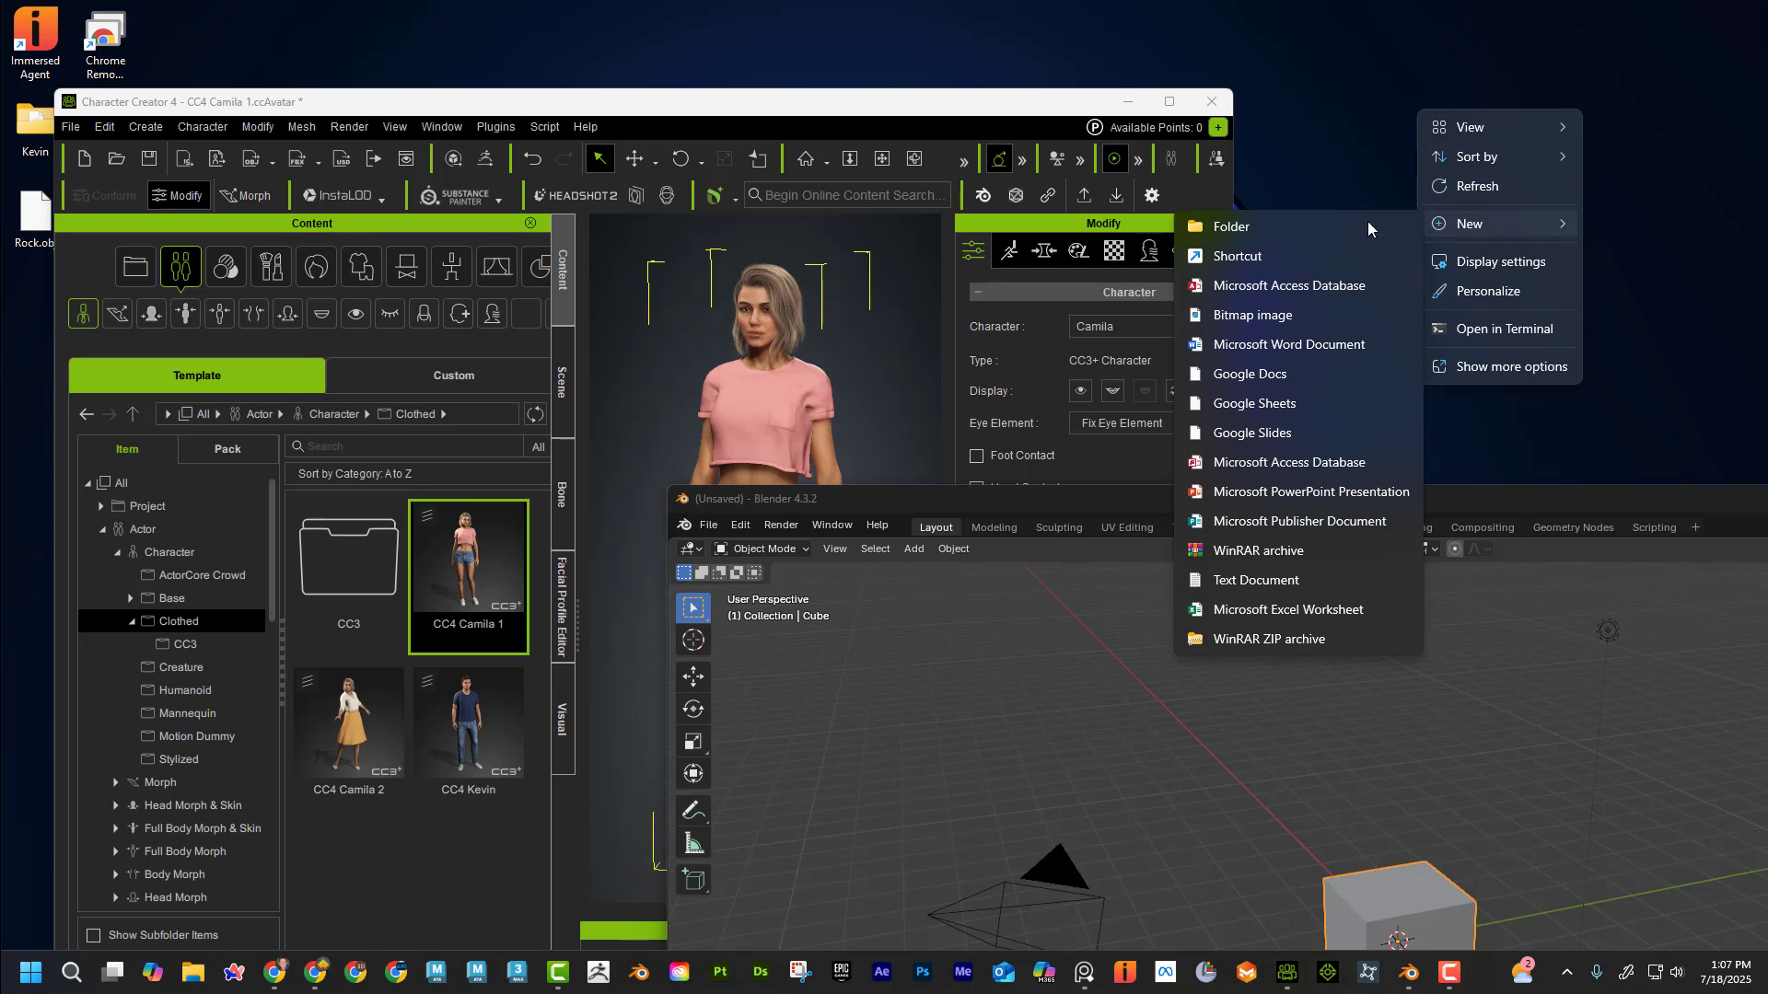
click(1342, 221)
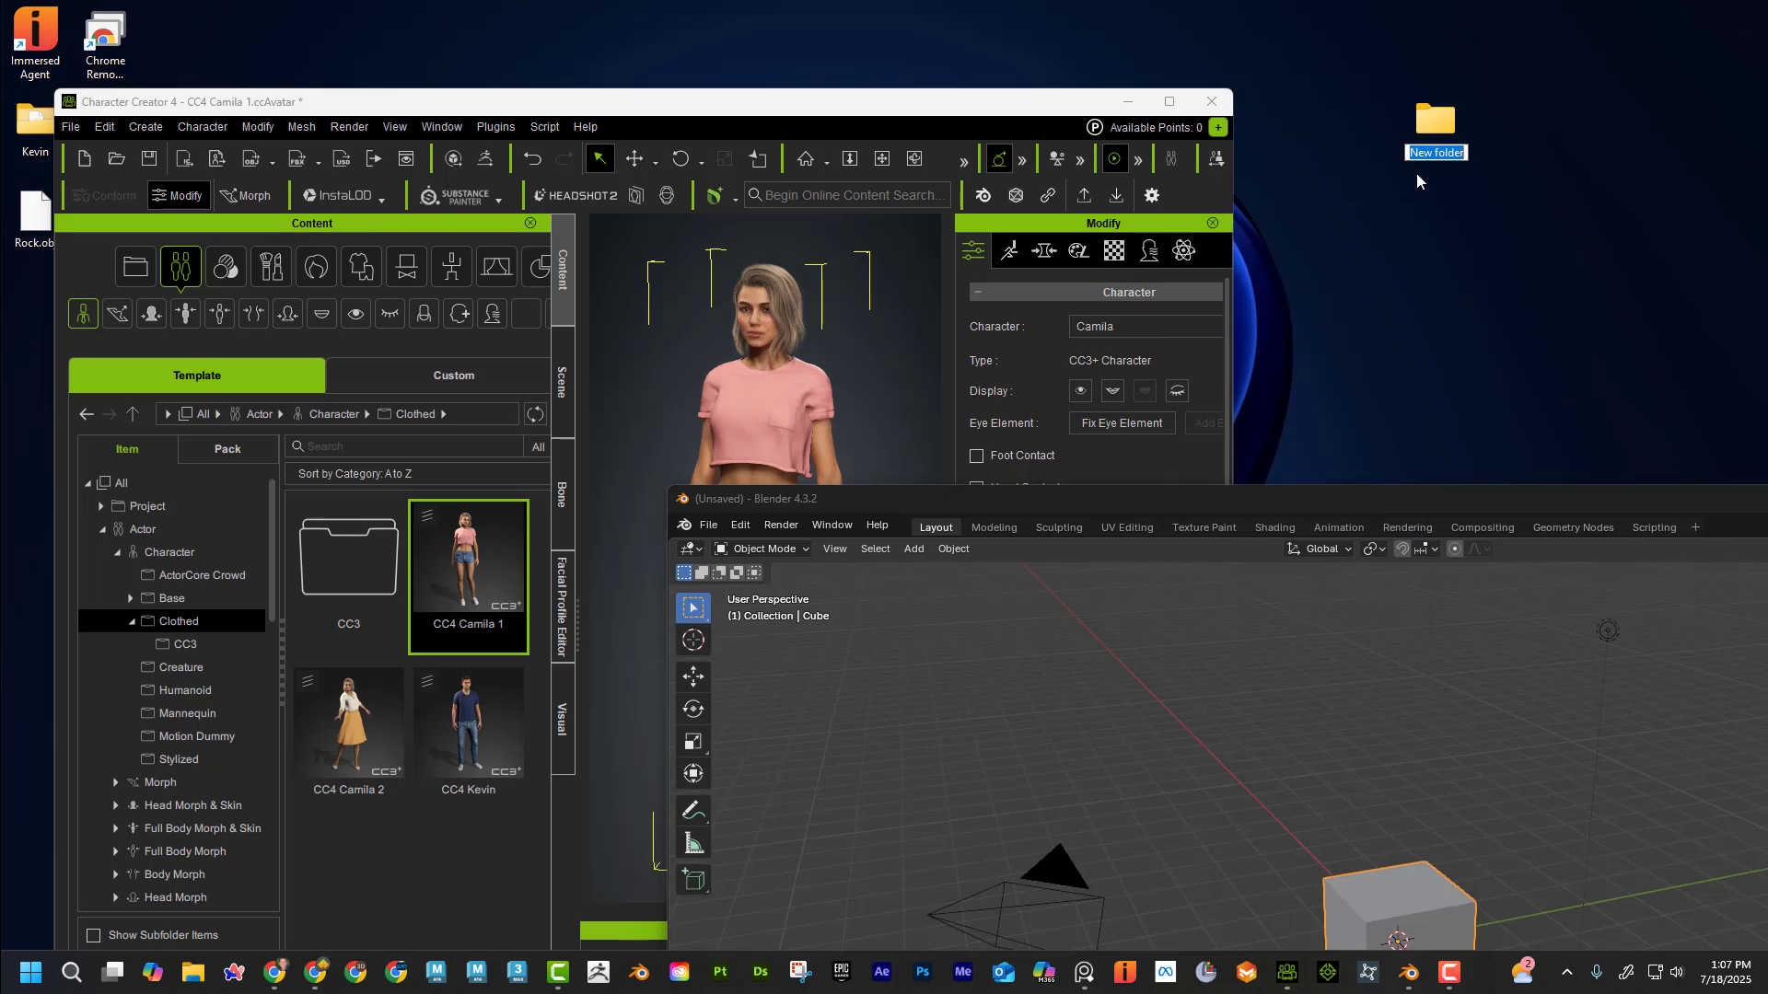
key(Return)
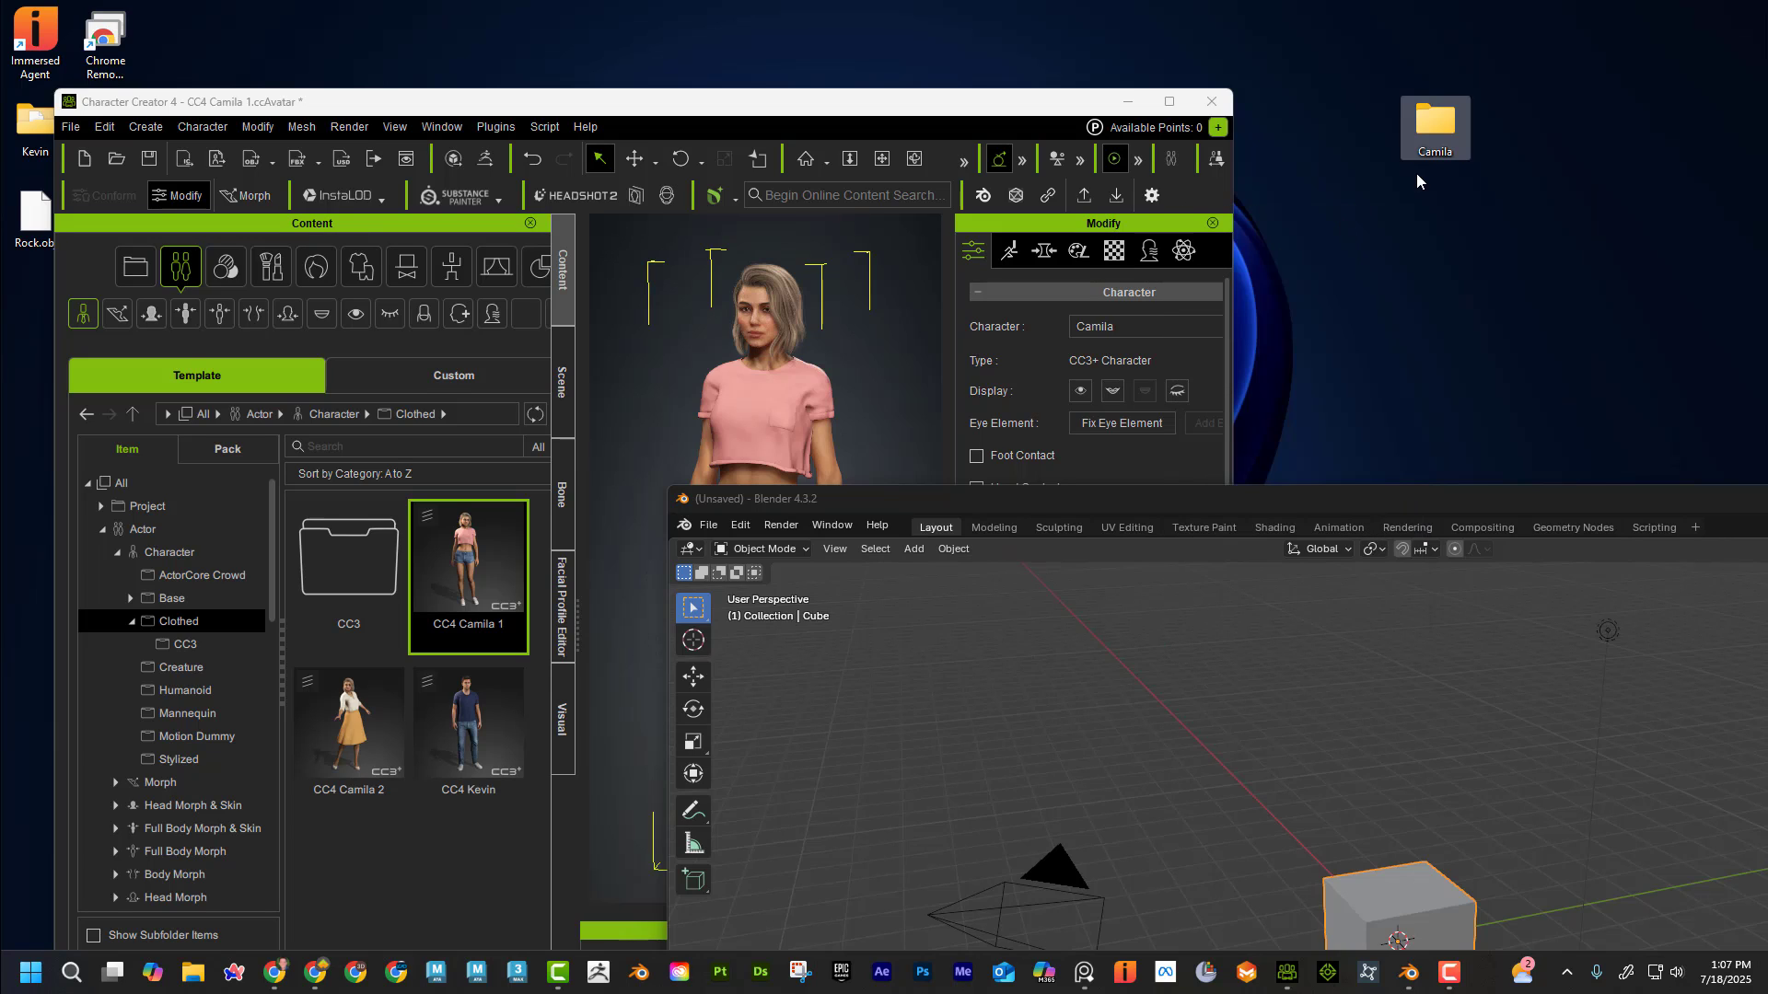
click(1168, 101)
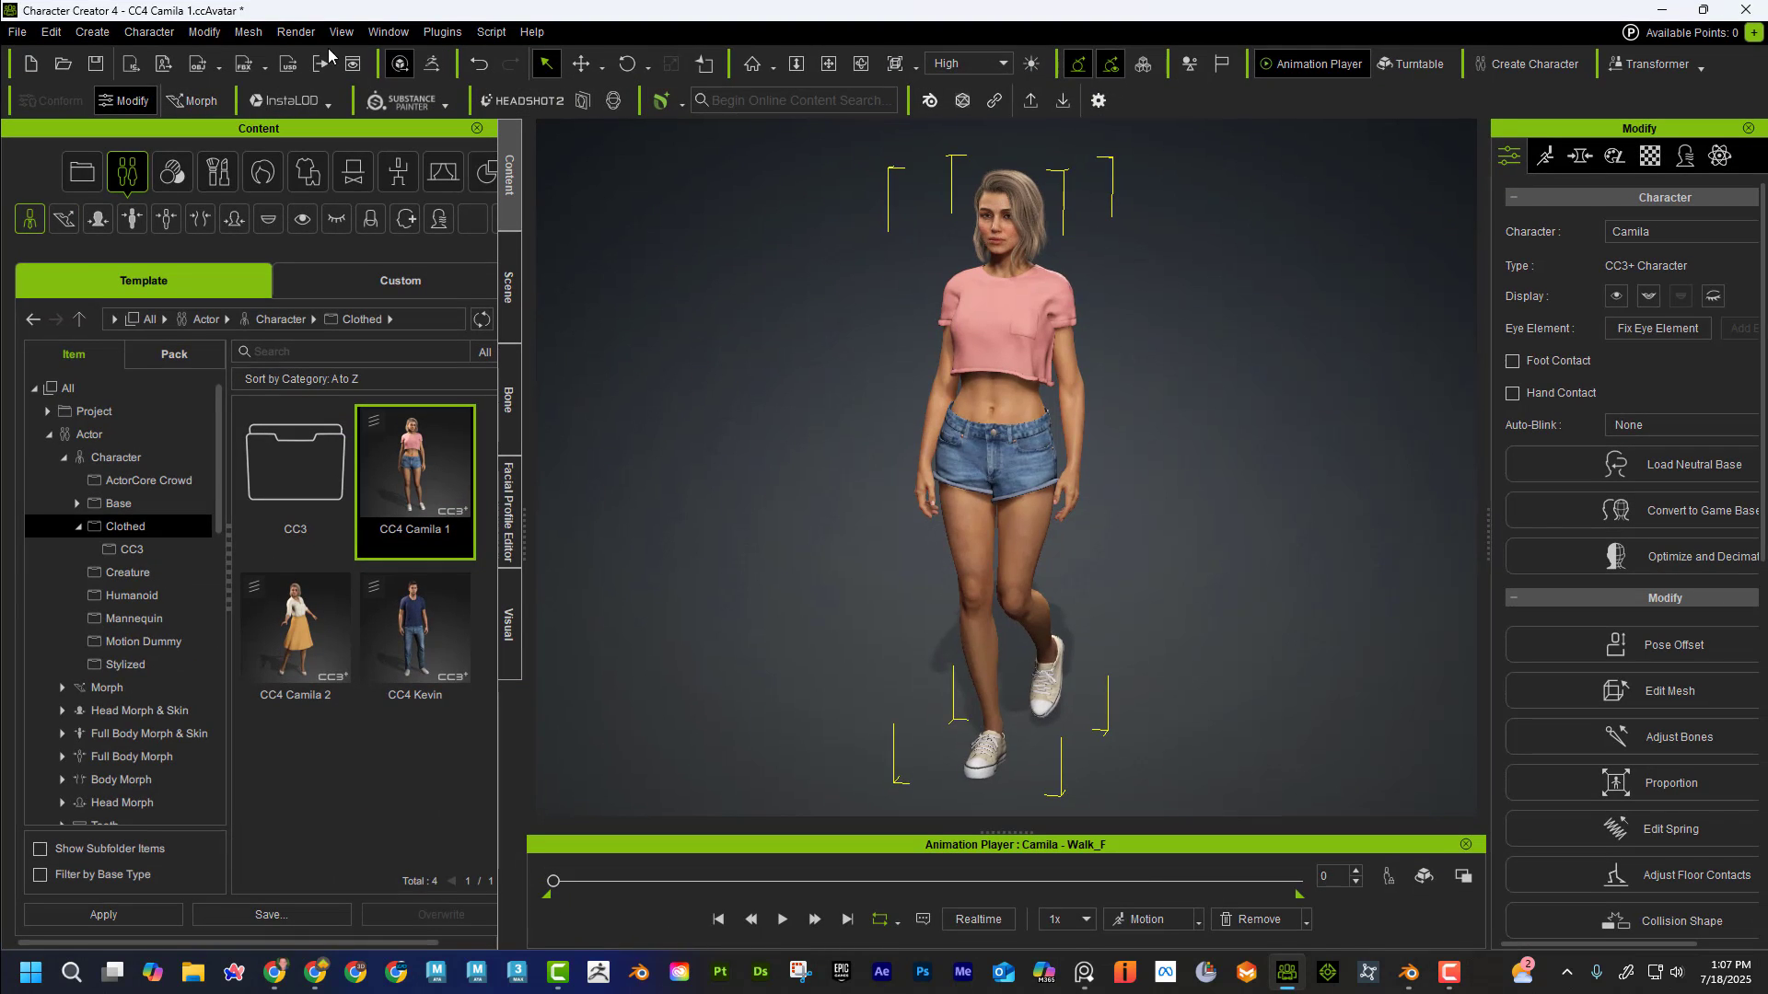
- Set up Export Character to Blender with the Selected Models with Motions preset and Delete Hidden Faces
click(388, 32)
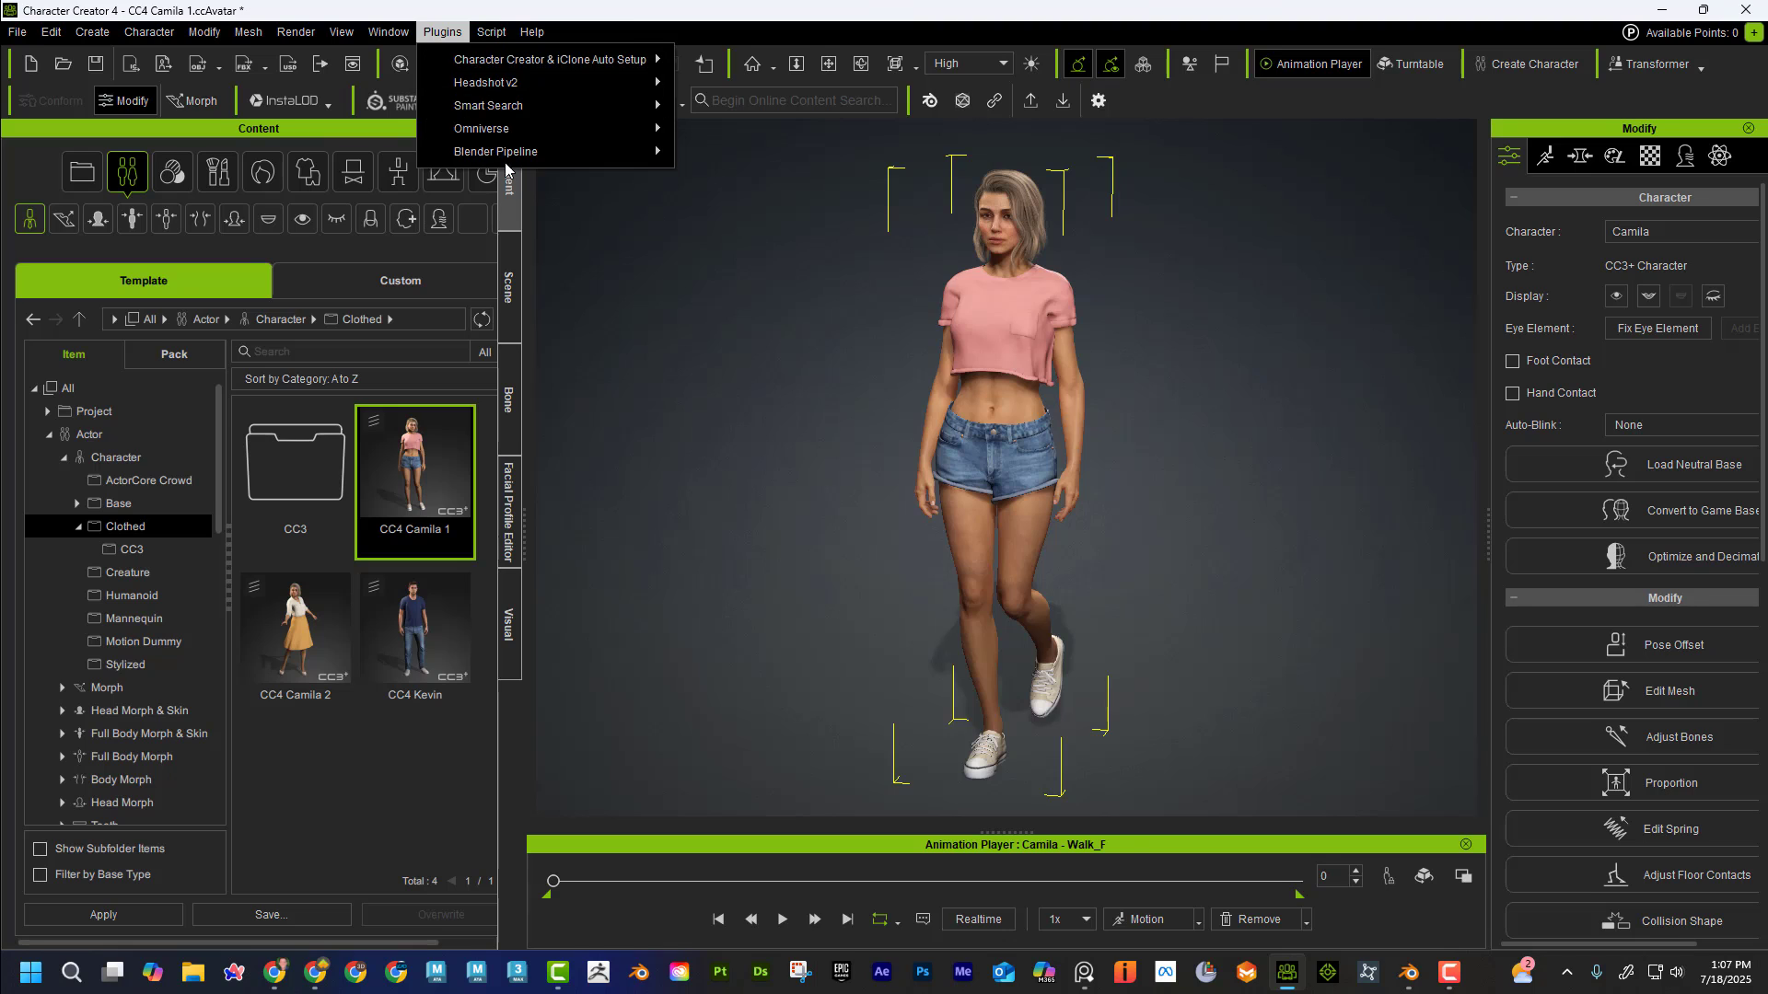
mouse_move(531, 152)
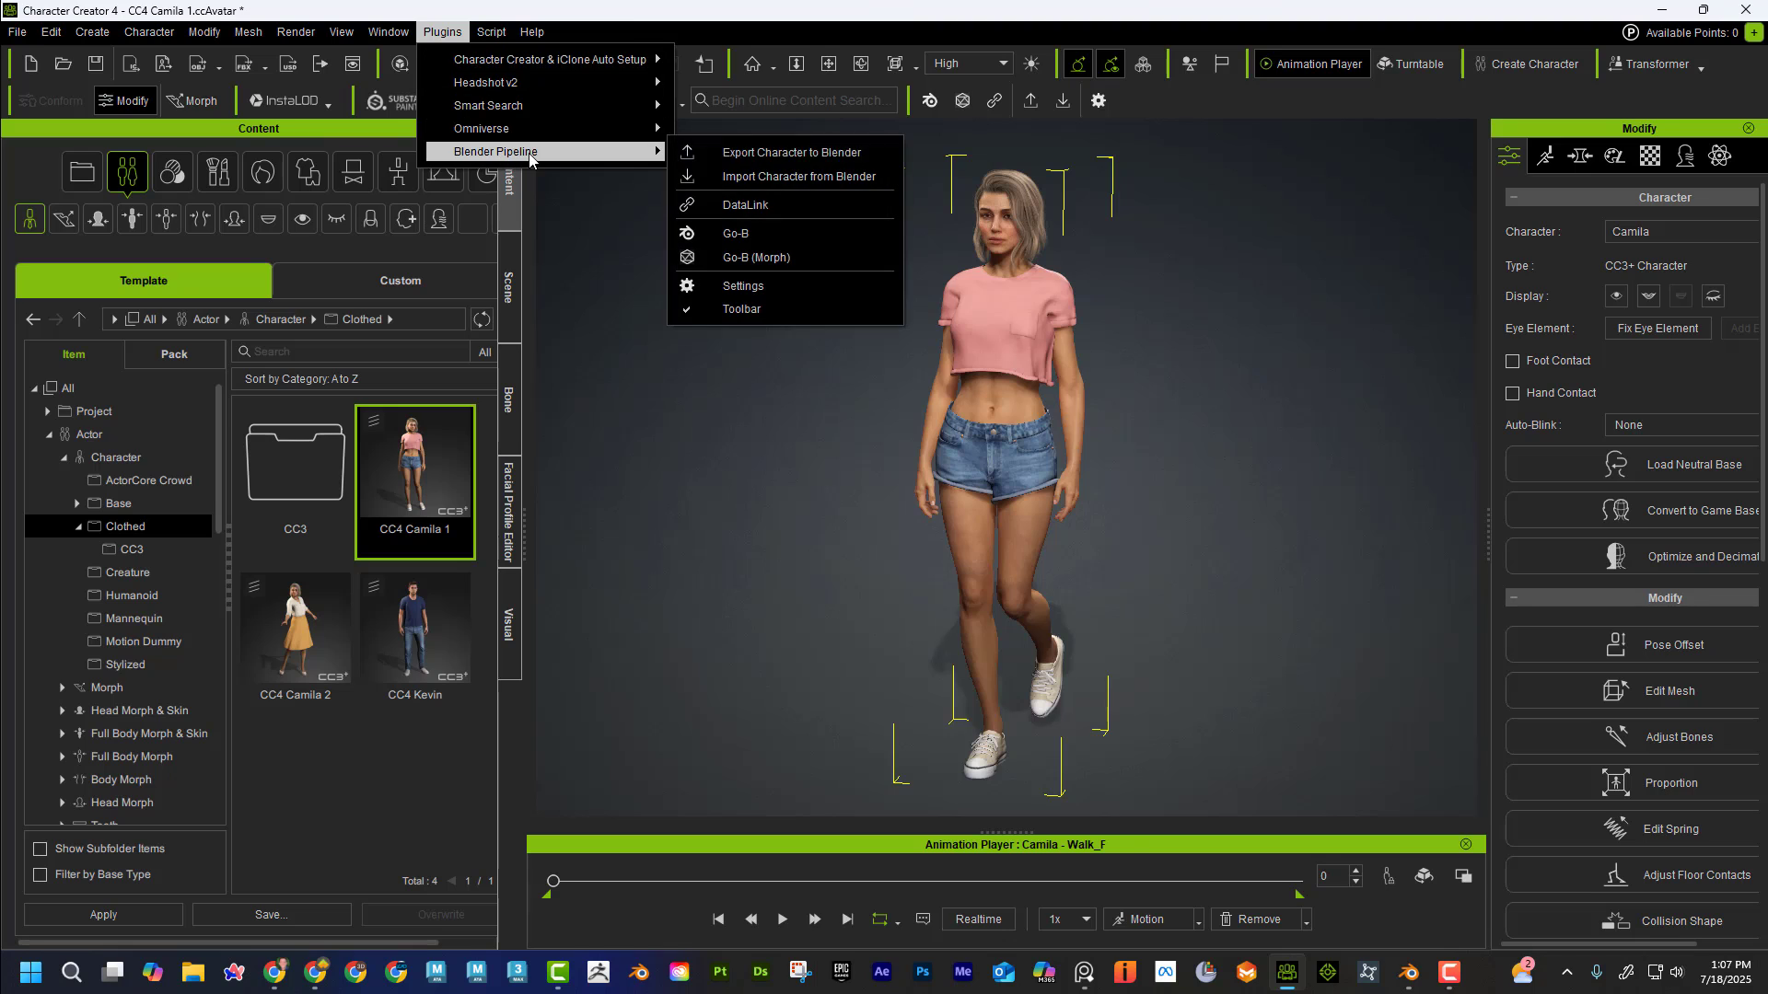
click(851, 161)
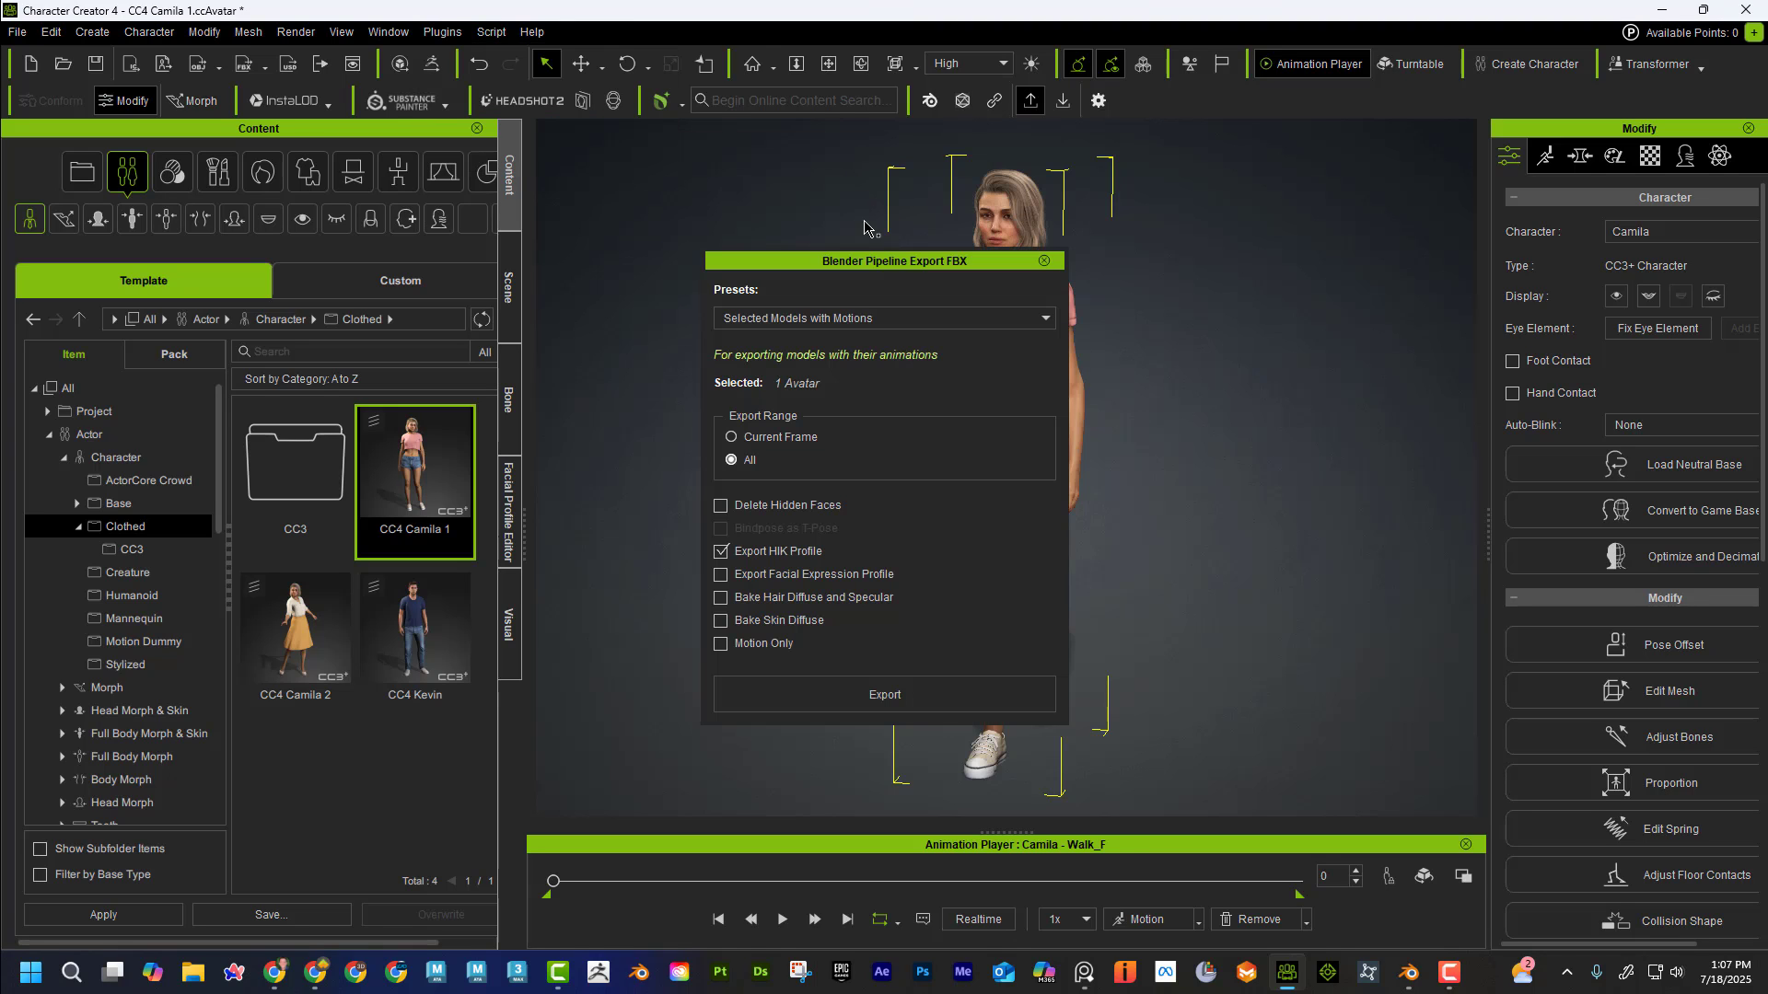
click(789, 317)
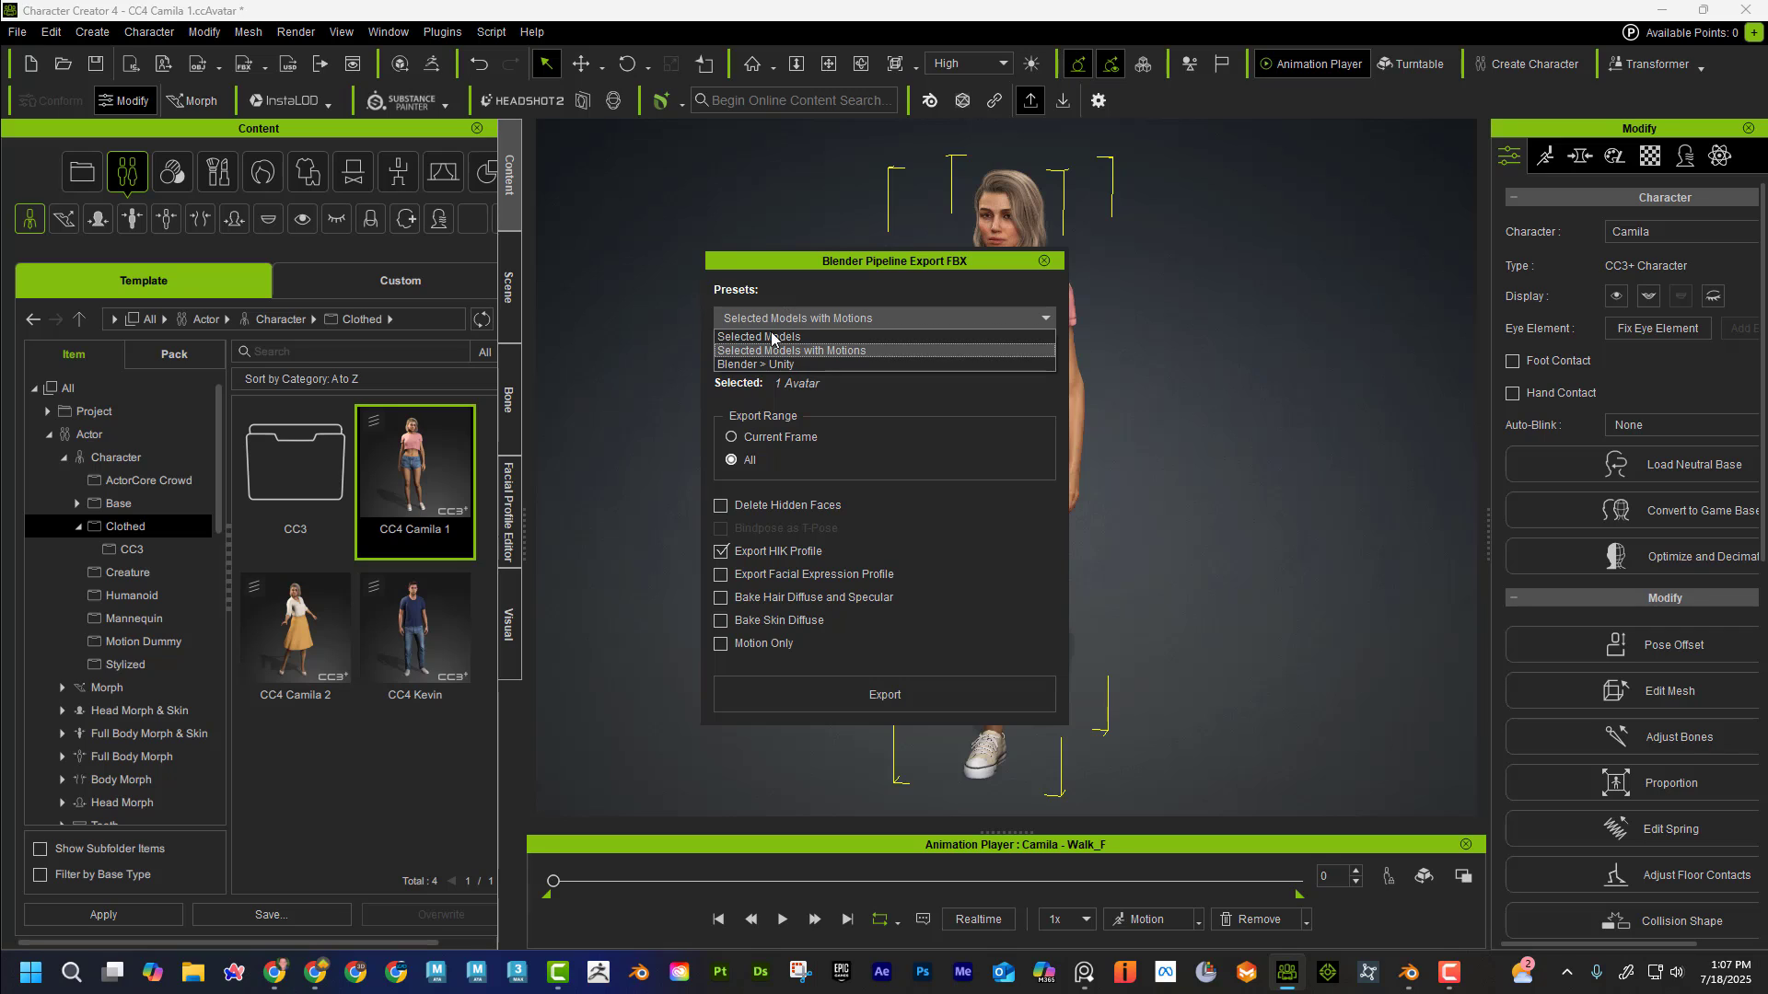
click(847, 349)
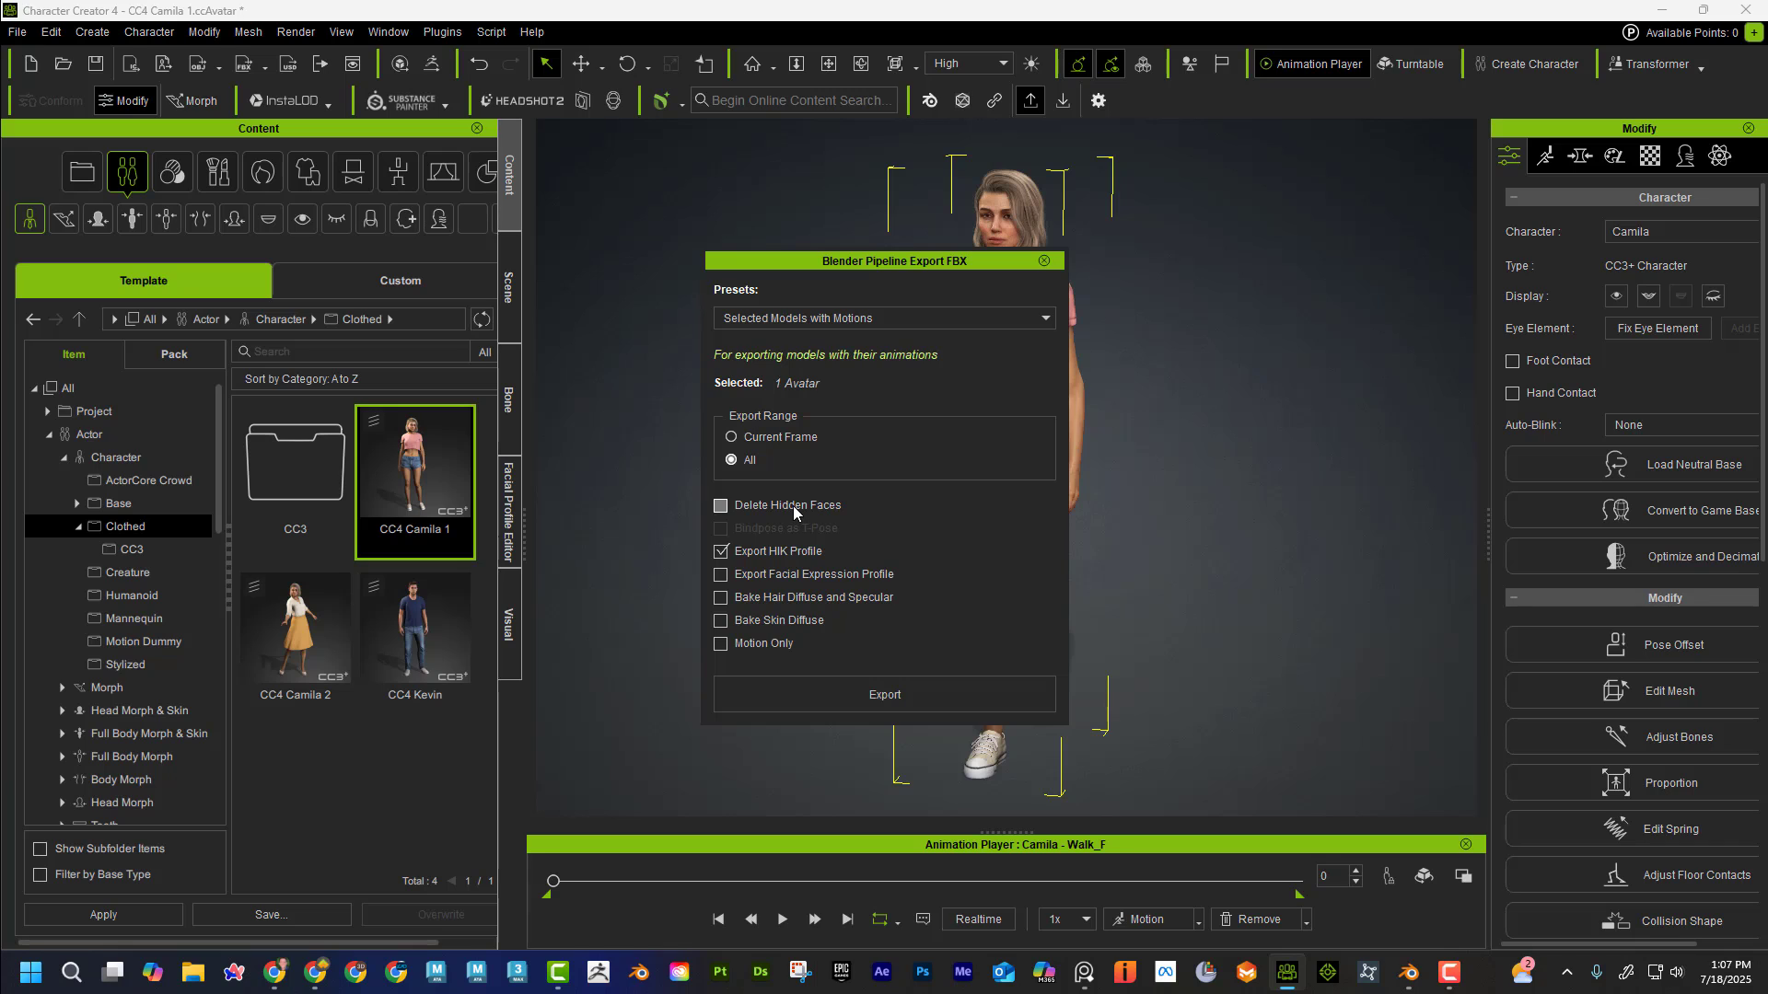
drag(914, 267, 589, 266)
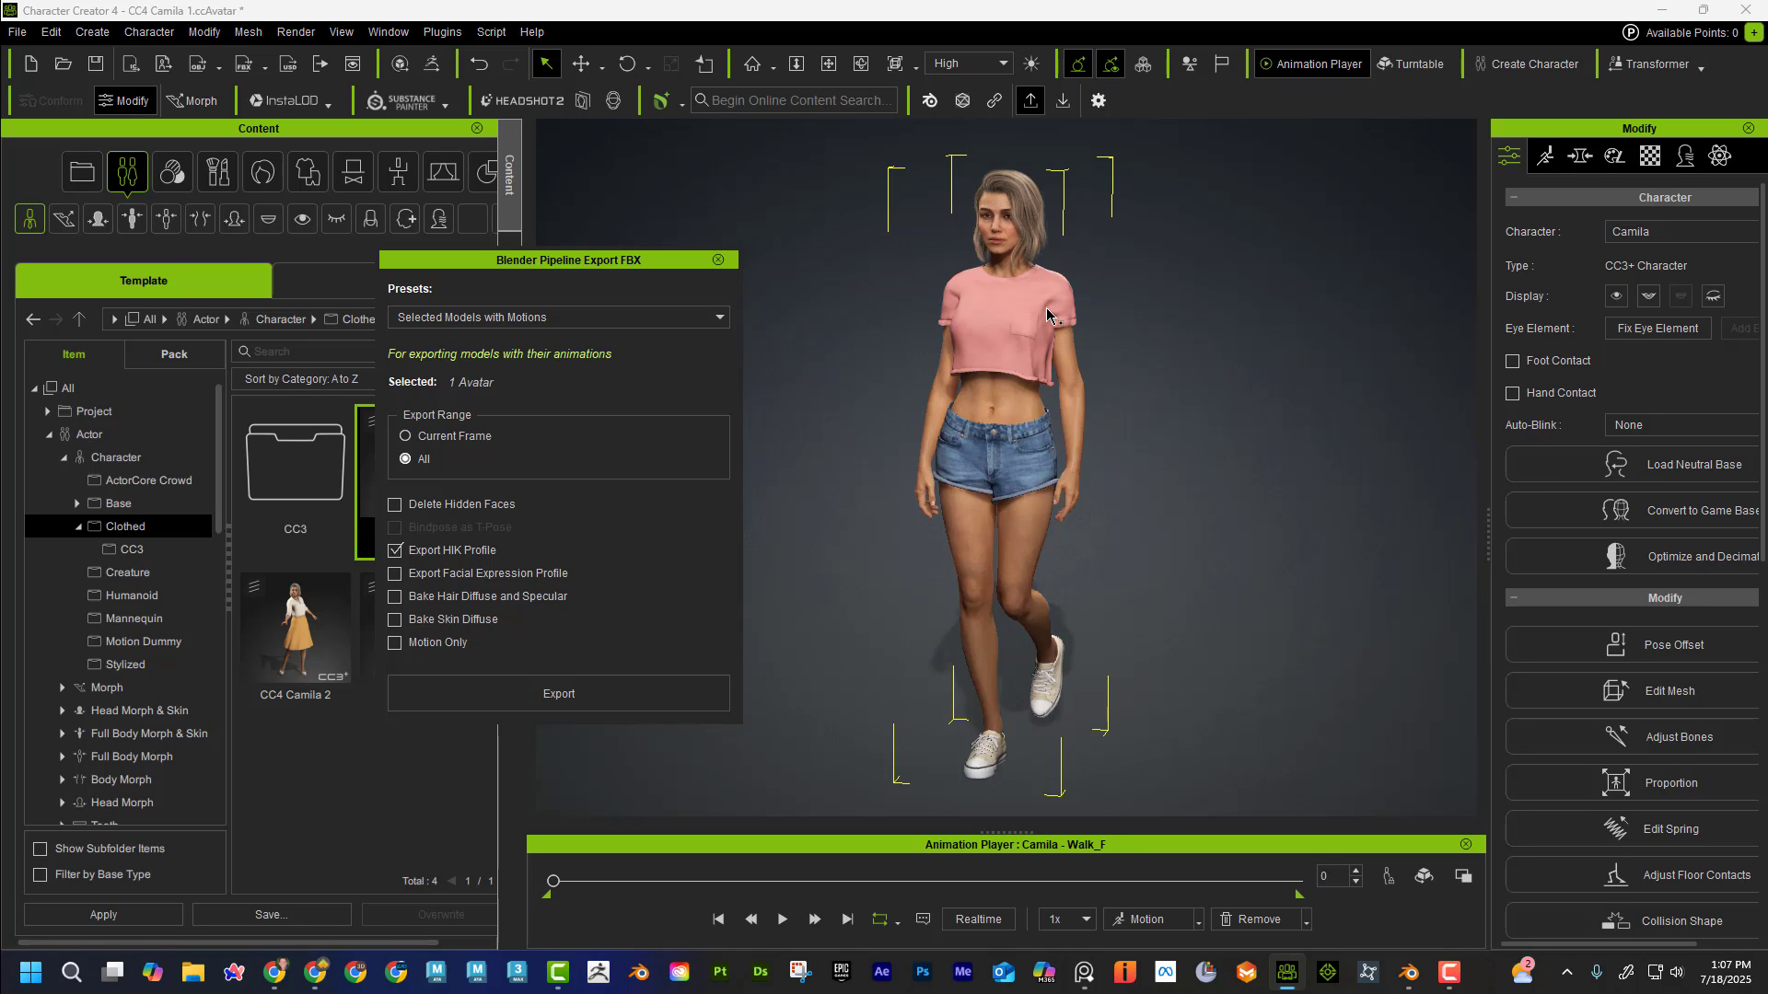
click(396, 505)
- Export the character as Camila.fbx into Desktop\Camila, then bring Blender forward
click(577, 698)
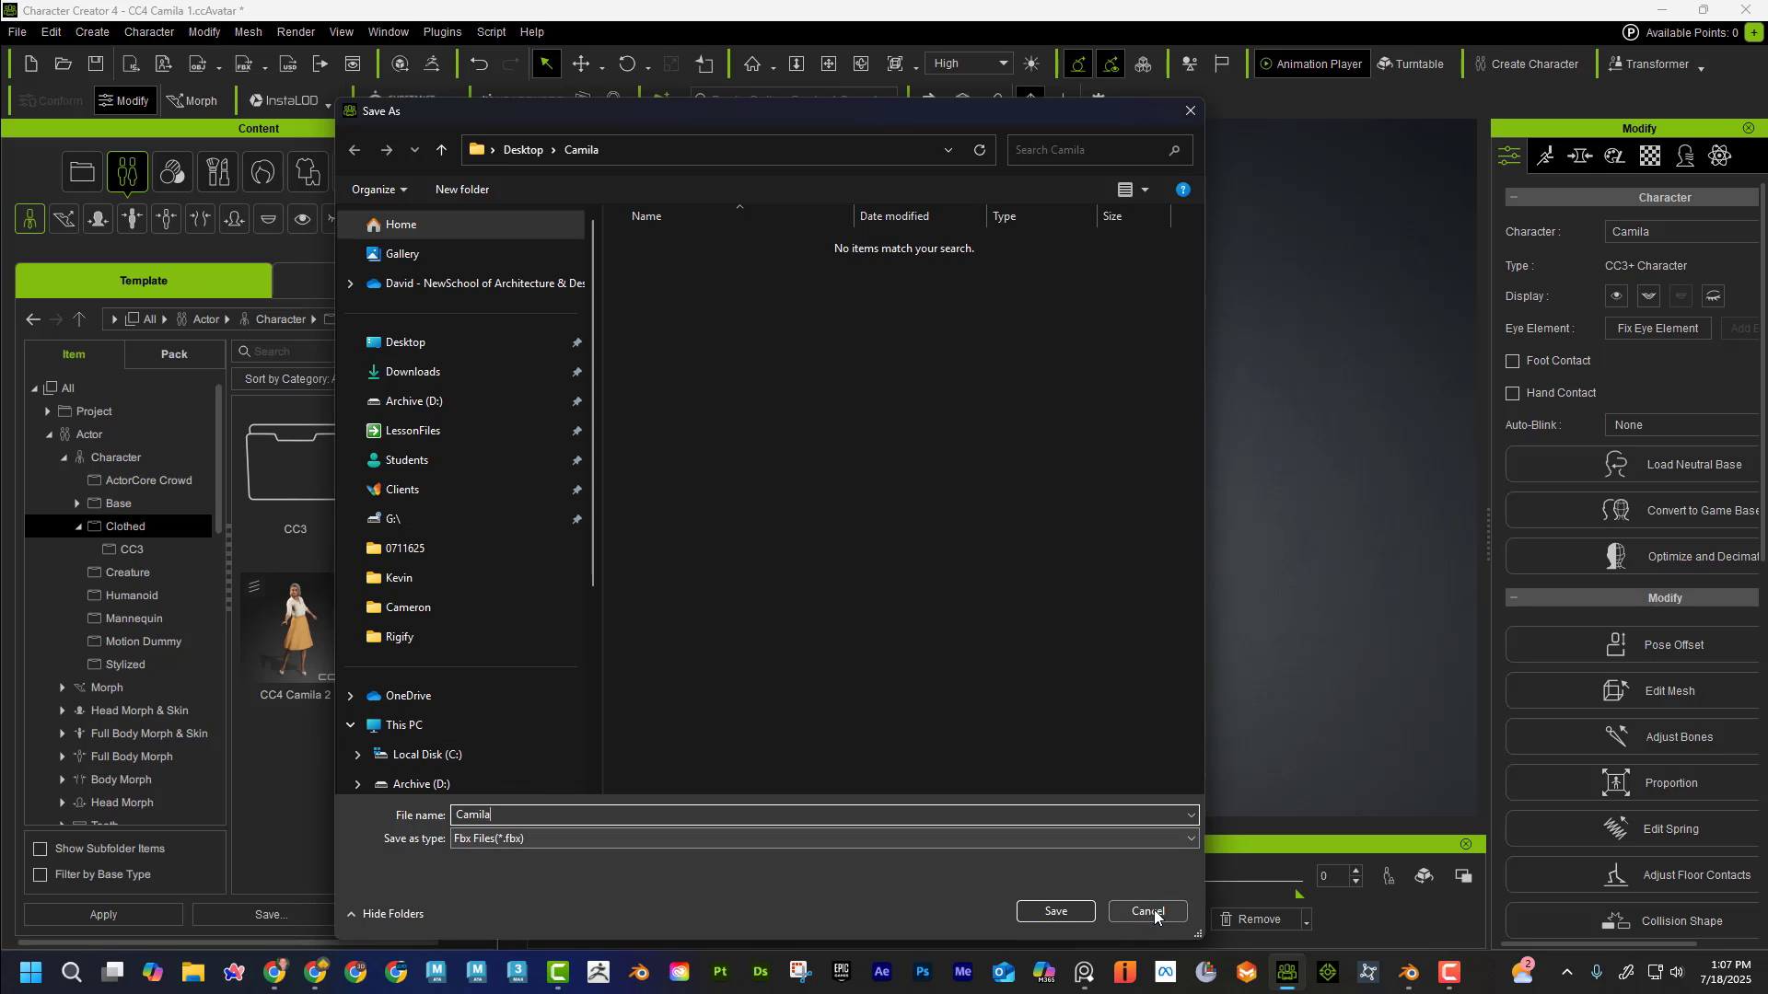
click(1074, 915)
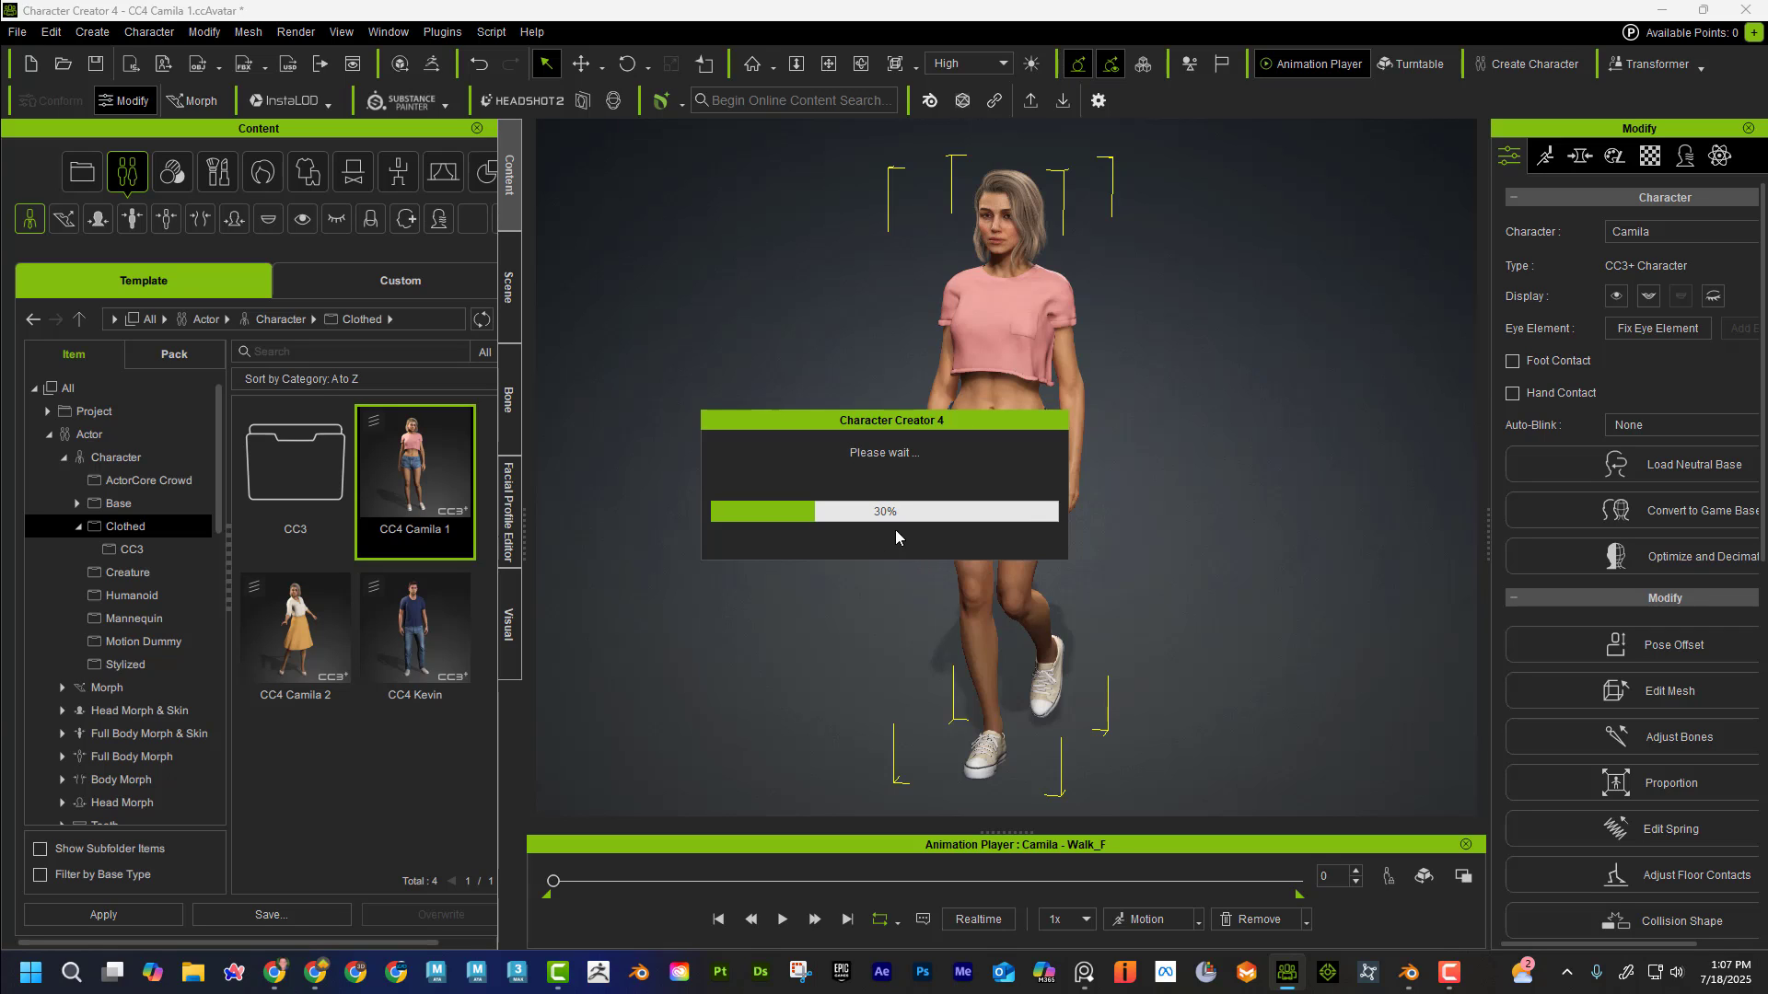
mouse_move(1406, 971)
click(1430, 818)
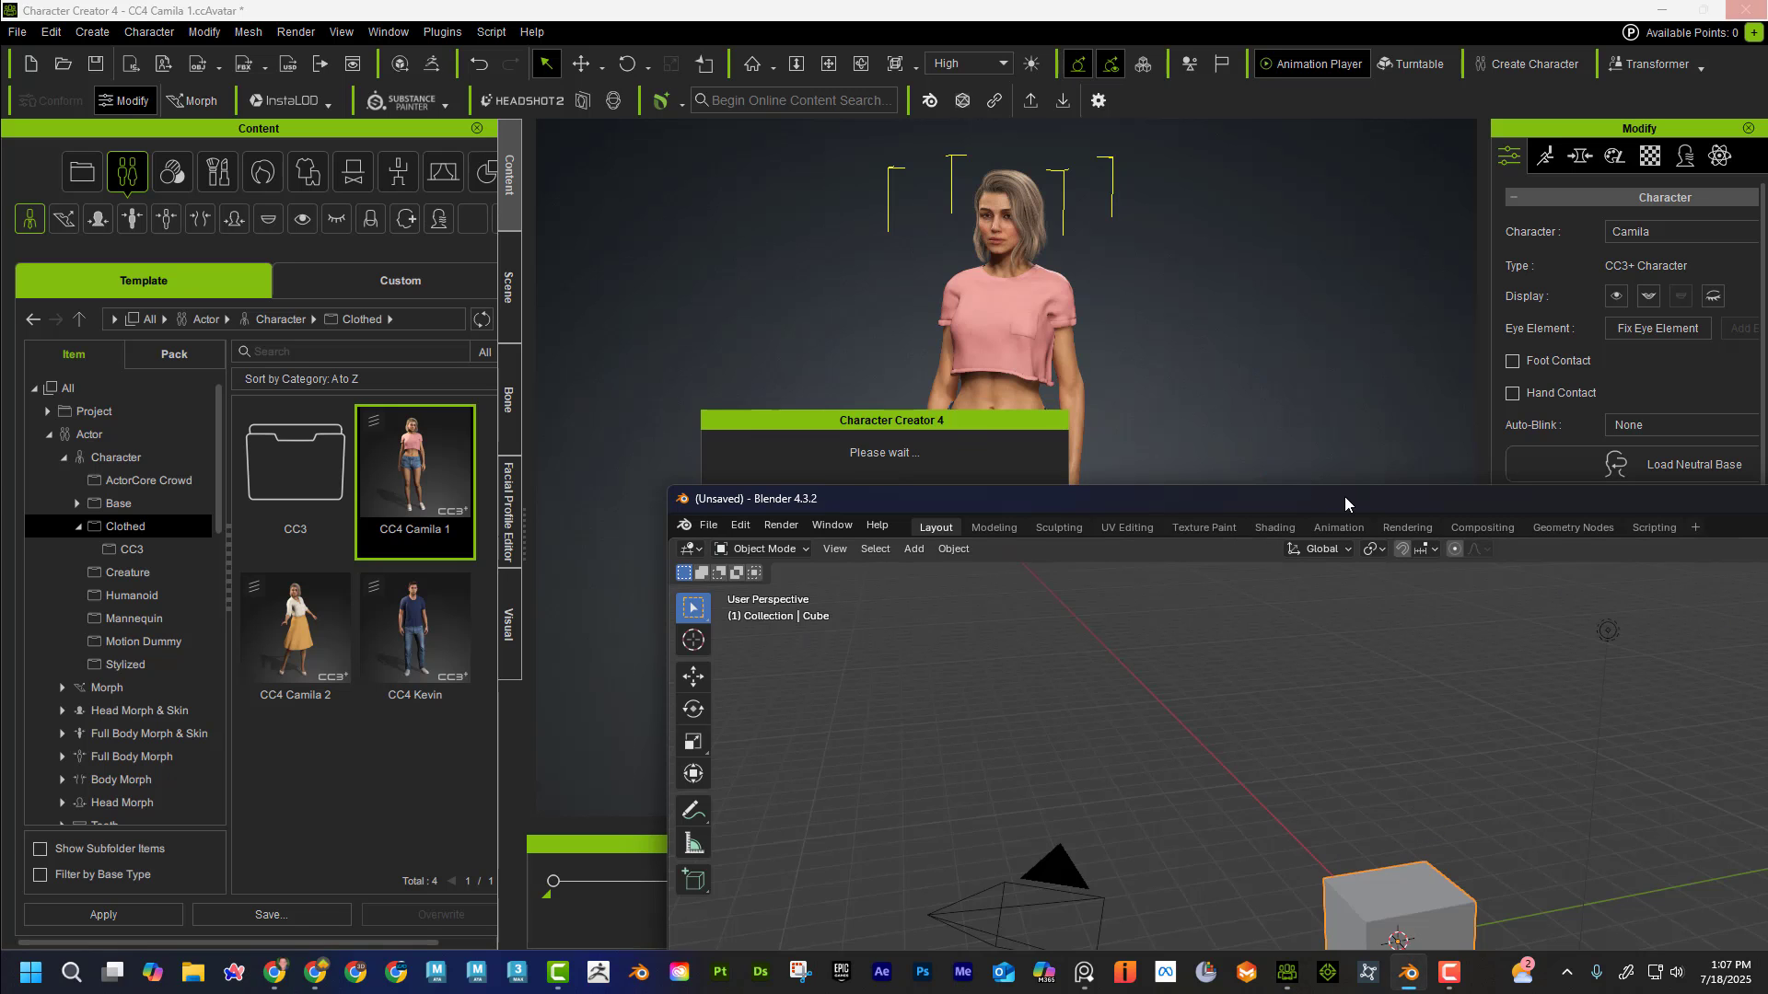
- Maximize Blender and delete the default cube, leaving only the camera and light
drag(1362, 389, 771, 280)
drag(1635, 284, 1597, 267)
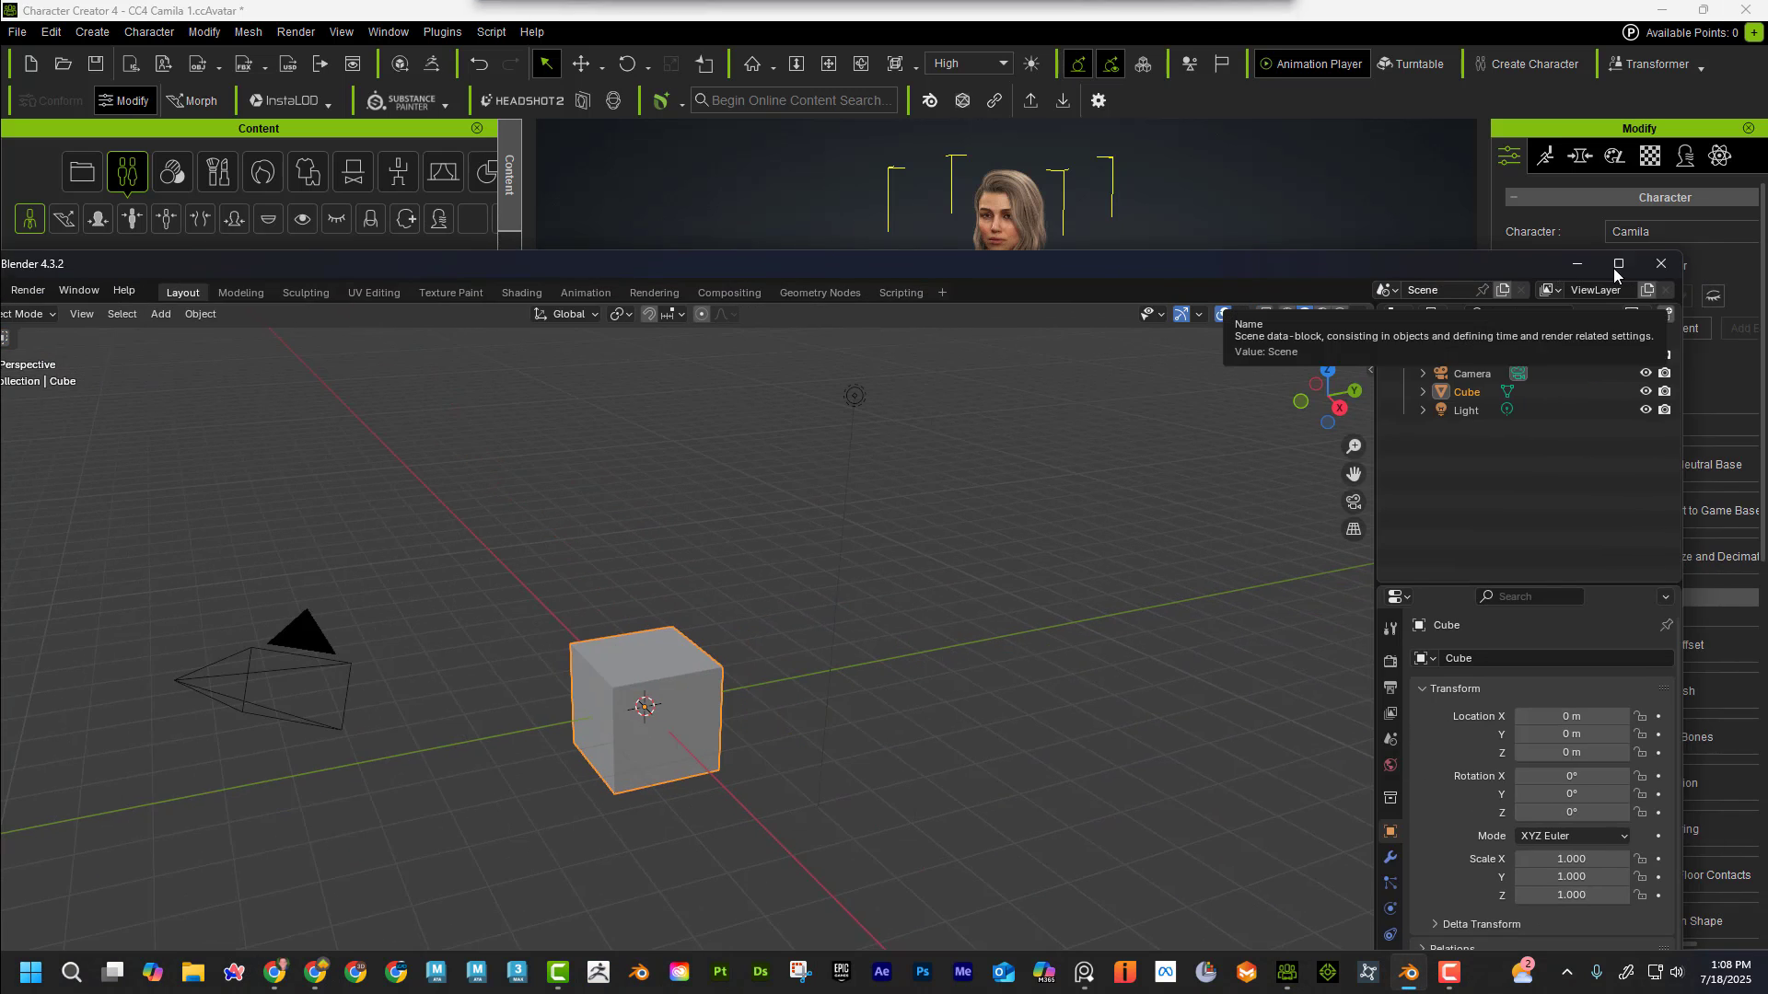
double_click(1596, 268)
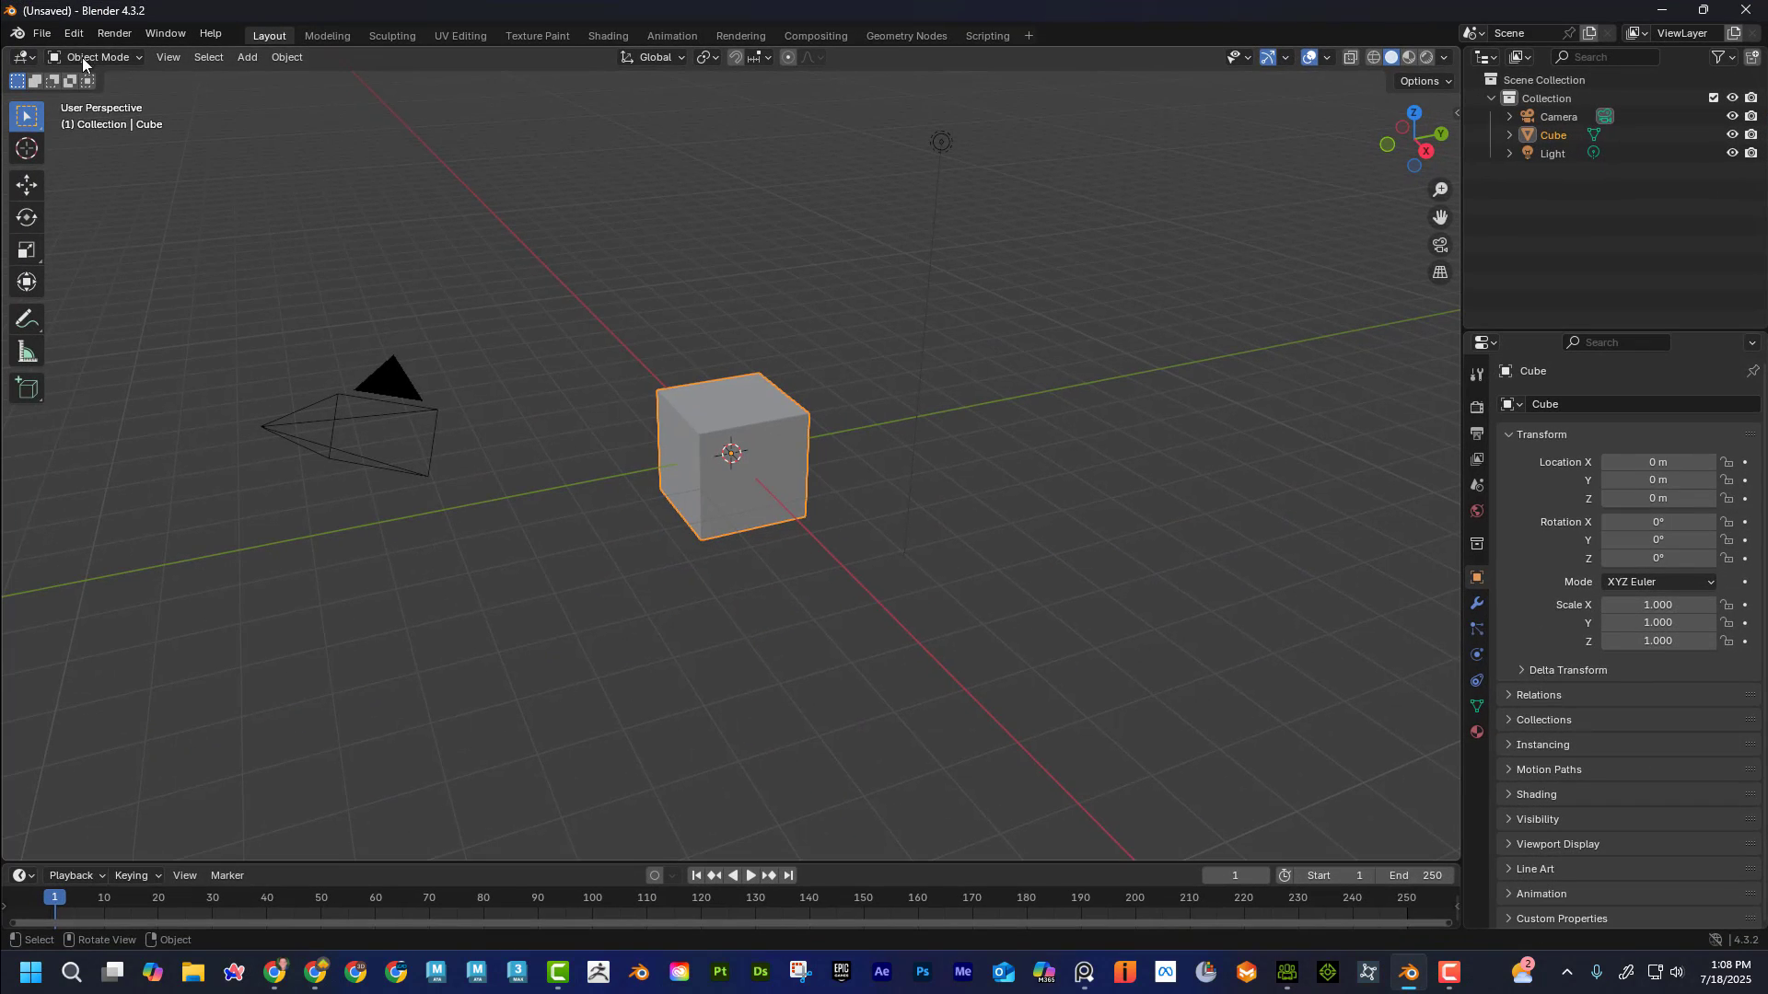
click(41, 33)
mouse_move(208, 63)
click(653, 395)
click(762, 418)
key(Delete)
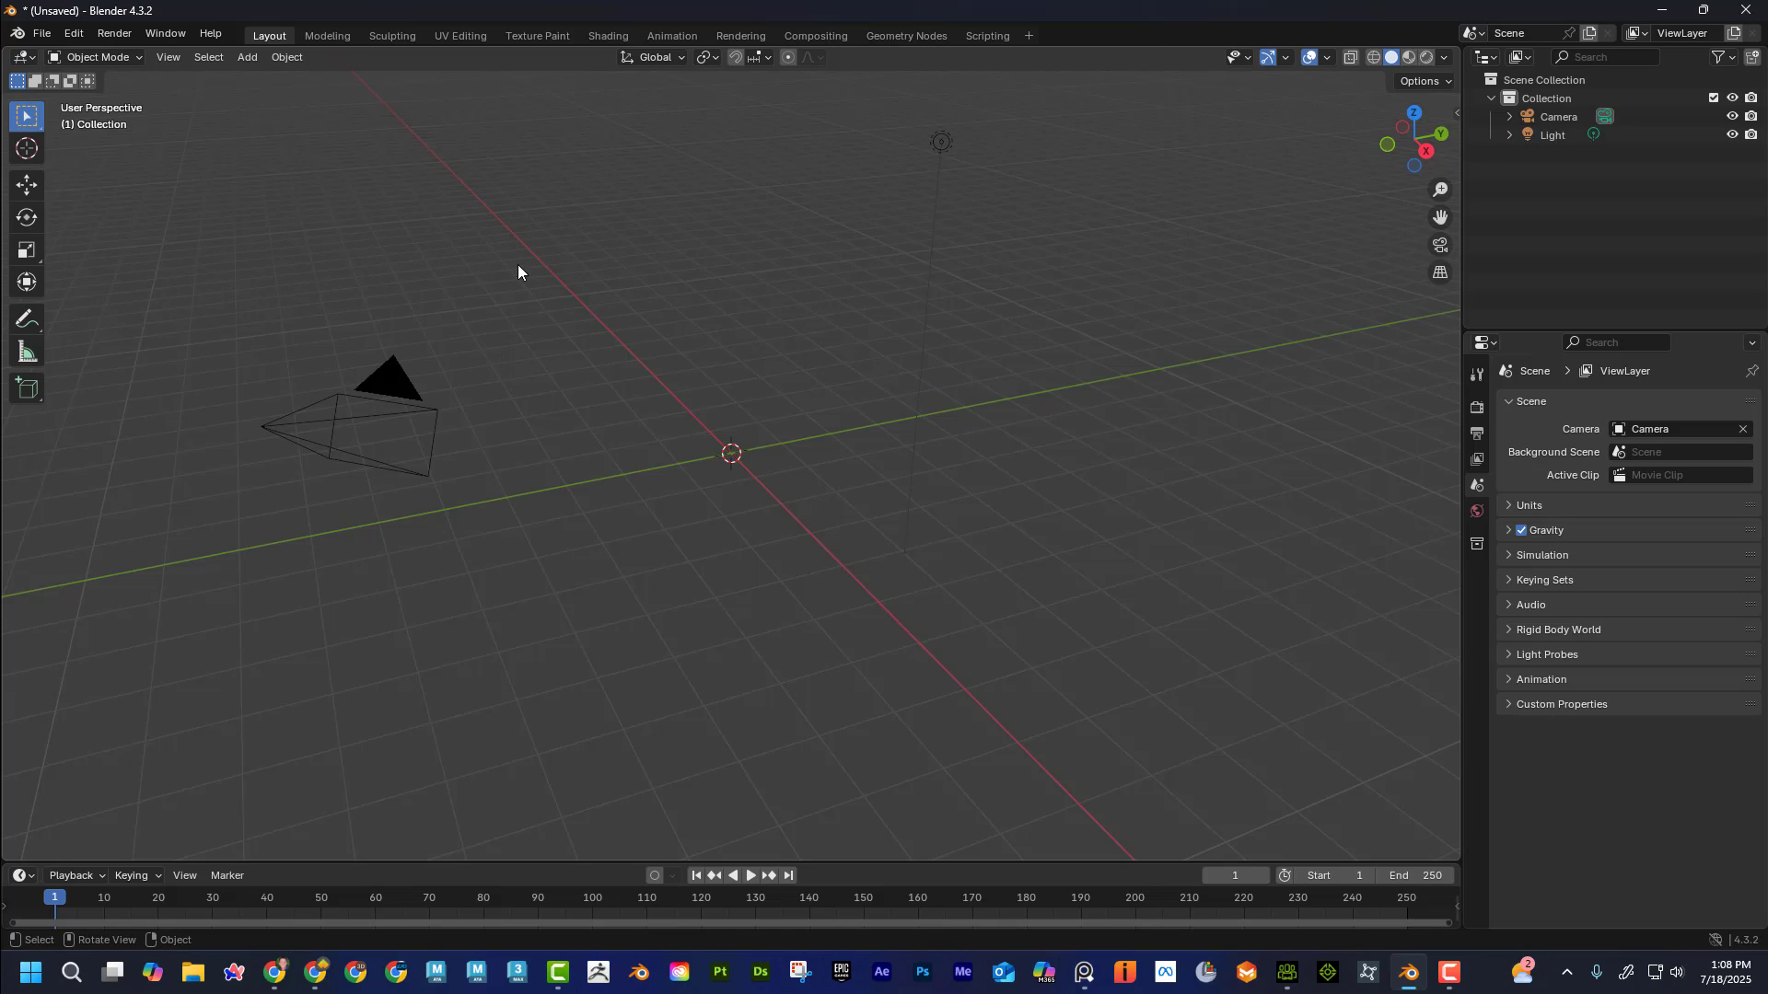
- Open Edit > Preferences on Add-ons and enable the CC/IC Tools add-on
click(41, 34)
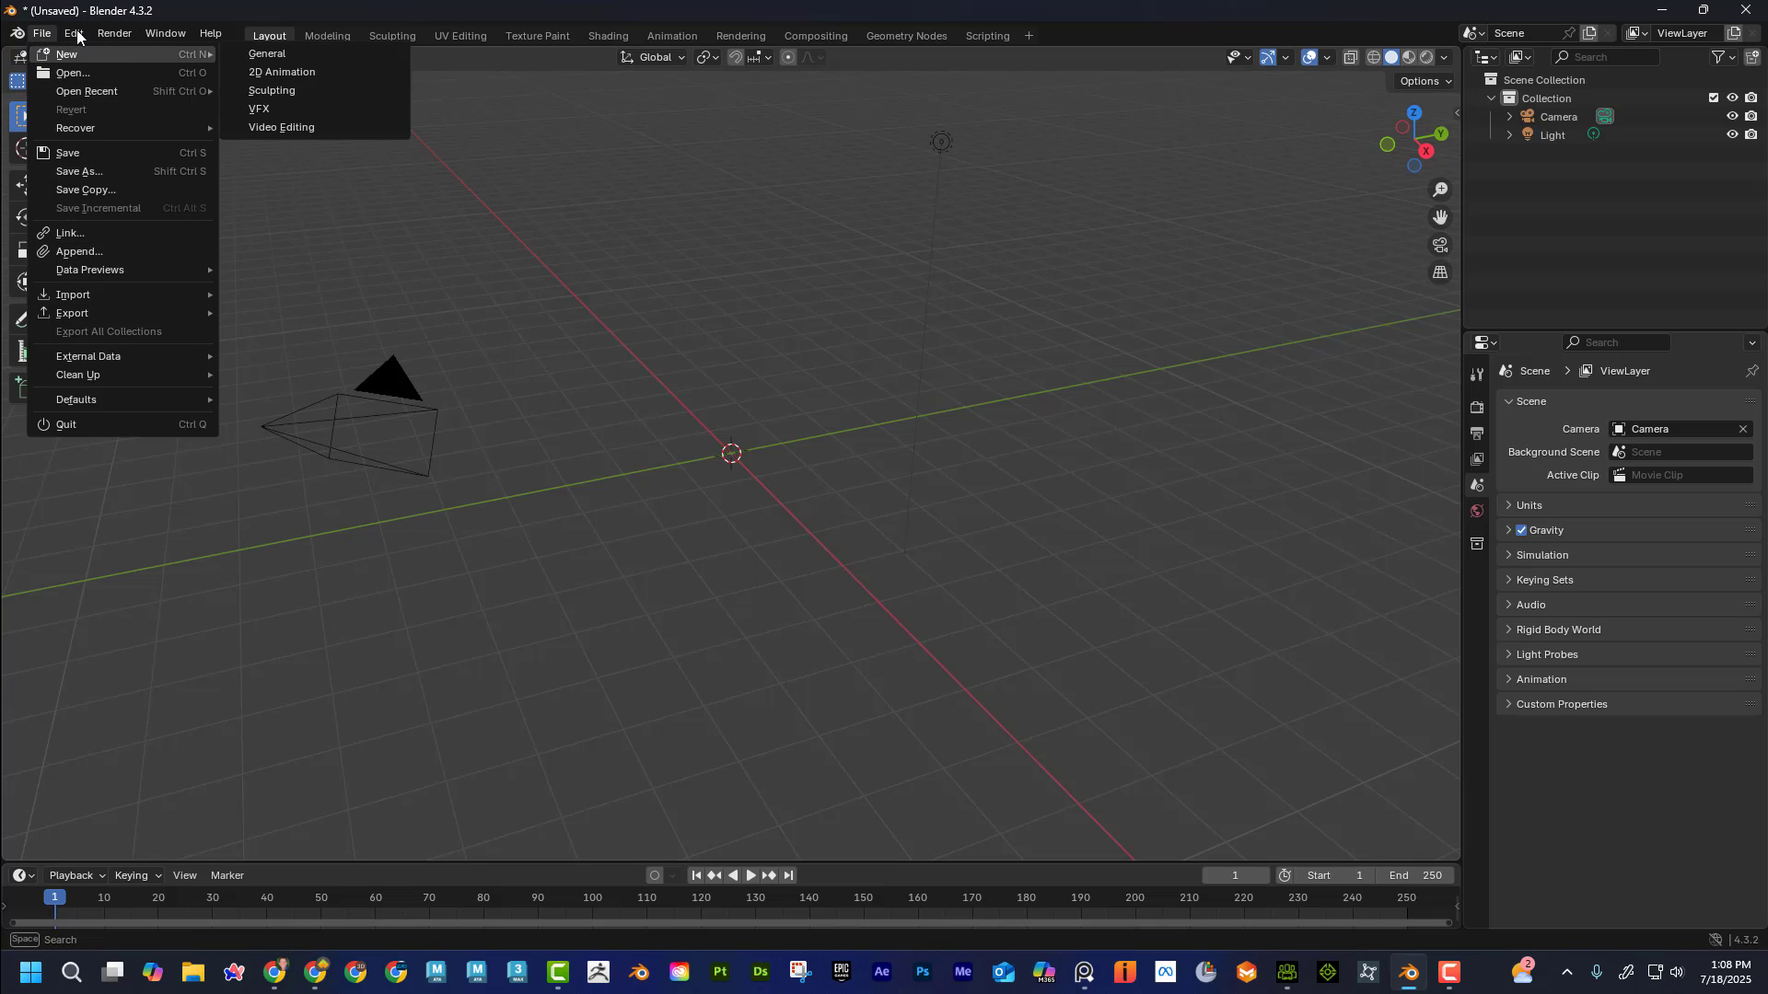
mouse_move(78, 34)
click(164, 269)
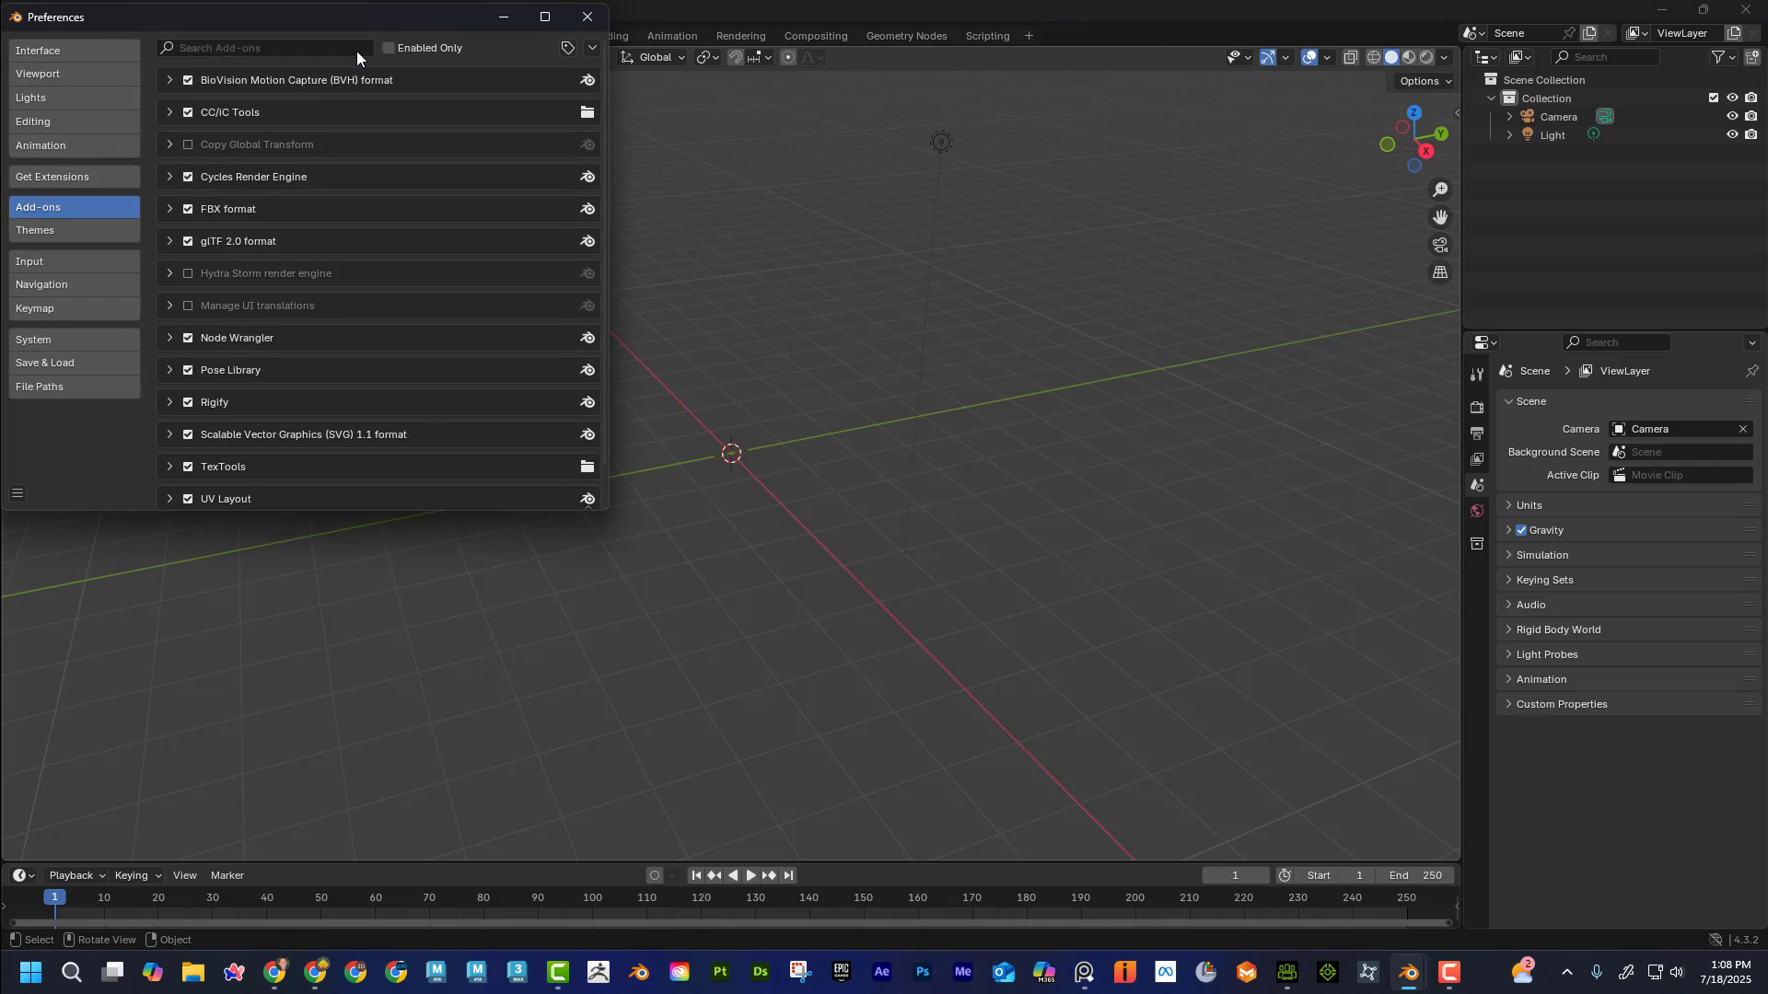
drag(383, 25, 666, 113)
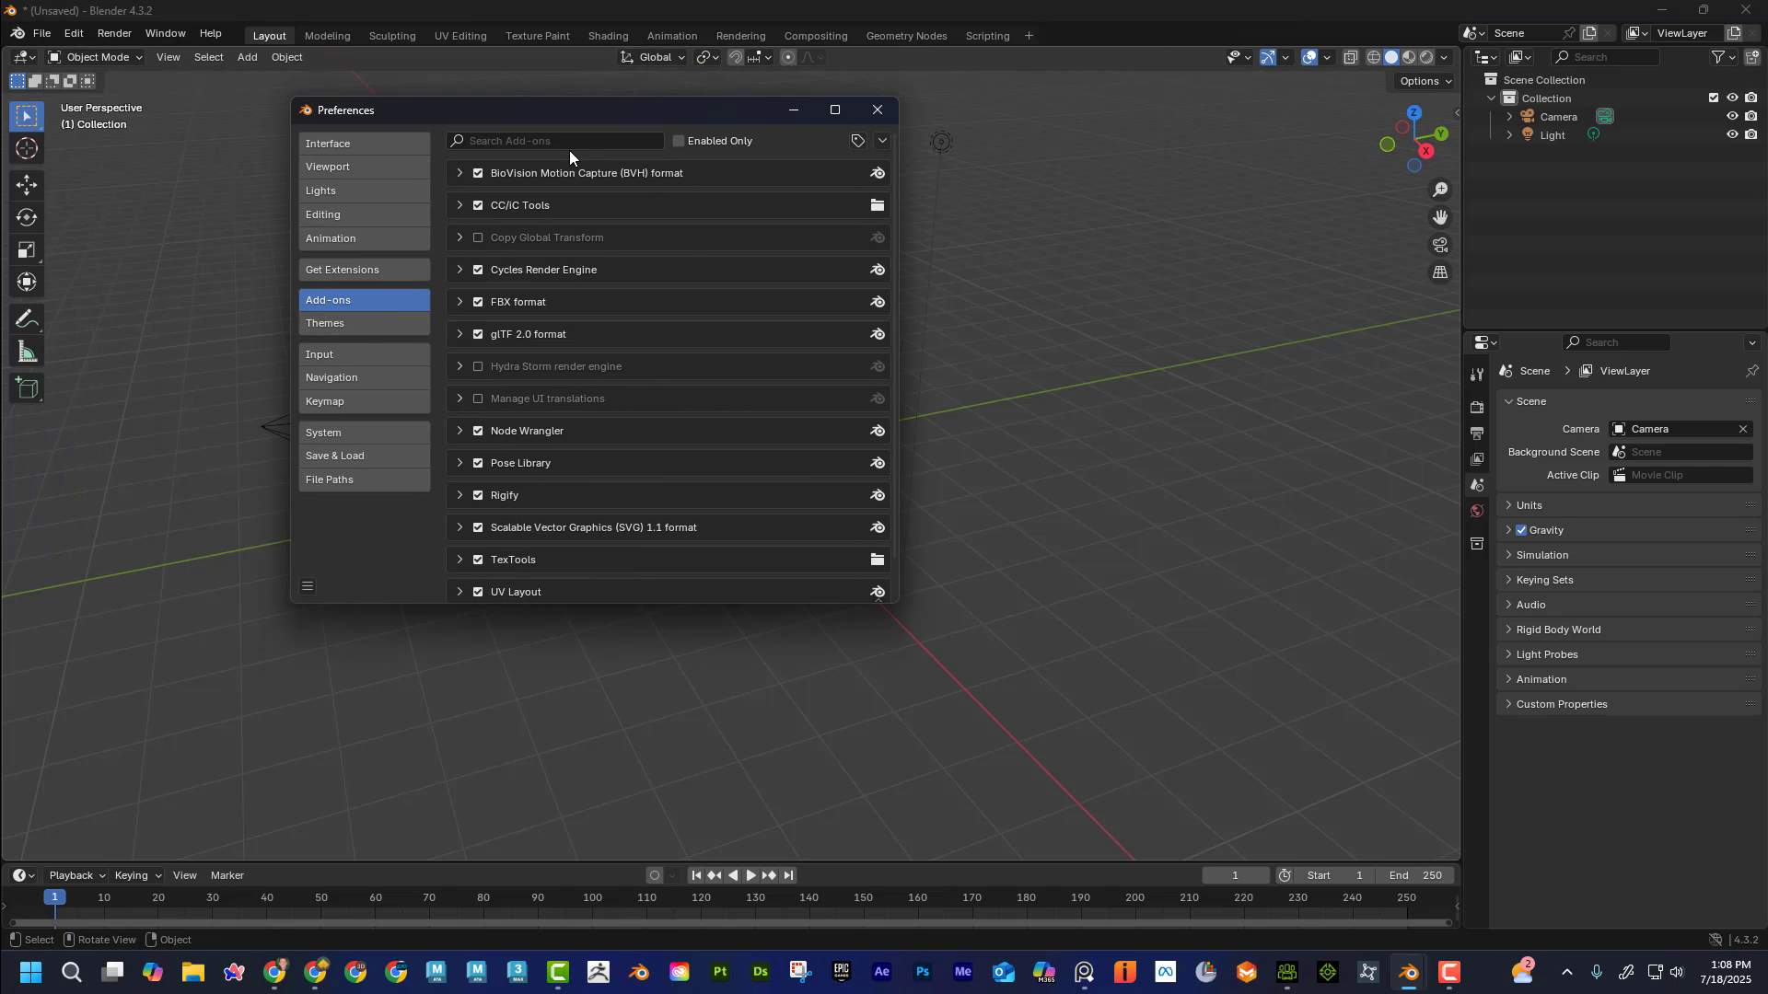
click(882, 141)
- Close Preferences and show the CC/IC Pipeline v2.2.4 tab in the N sidebar
click(876, 109)
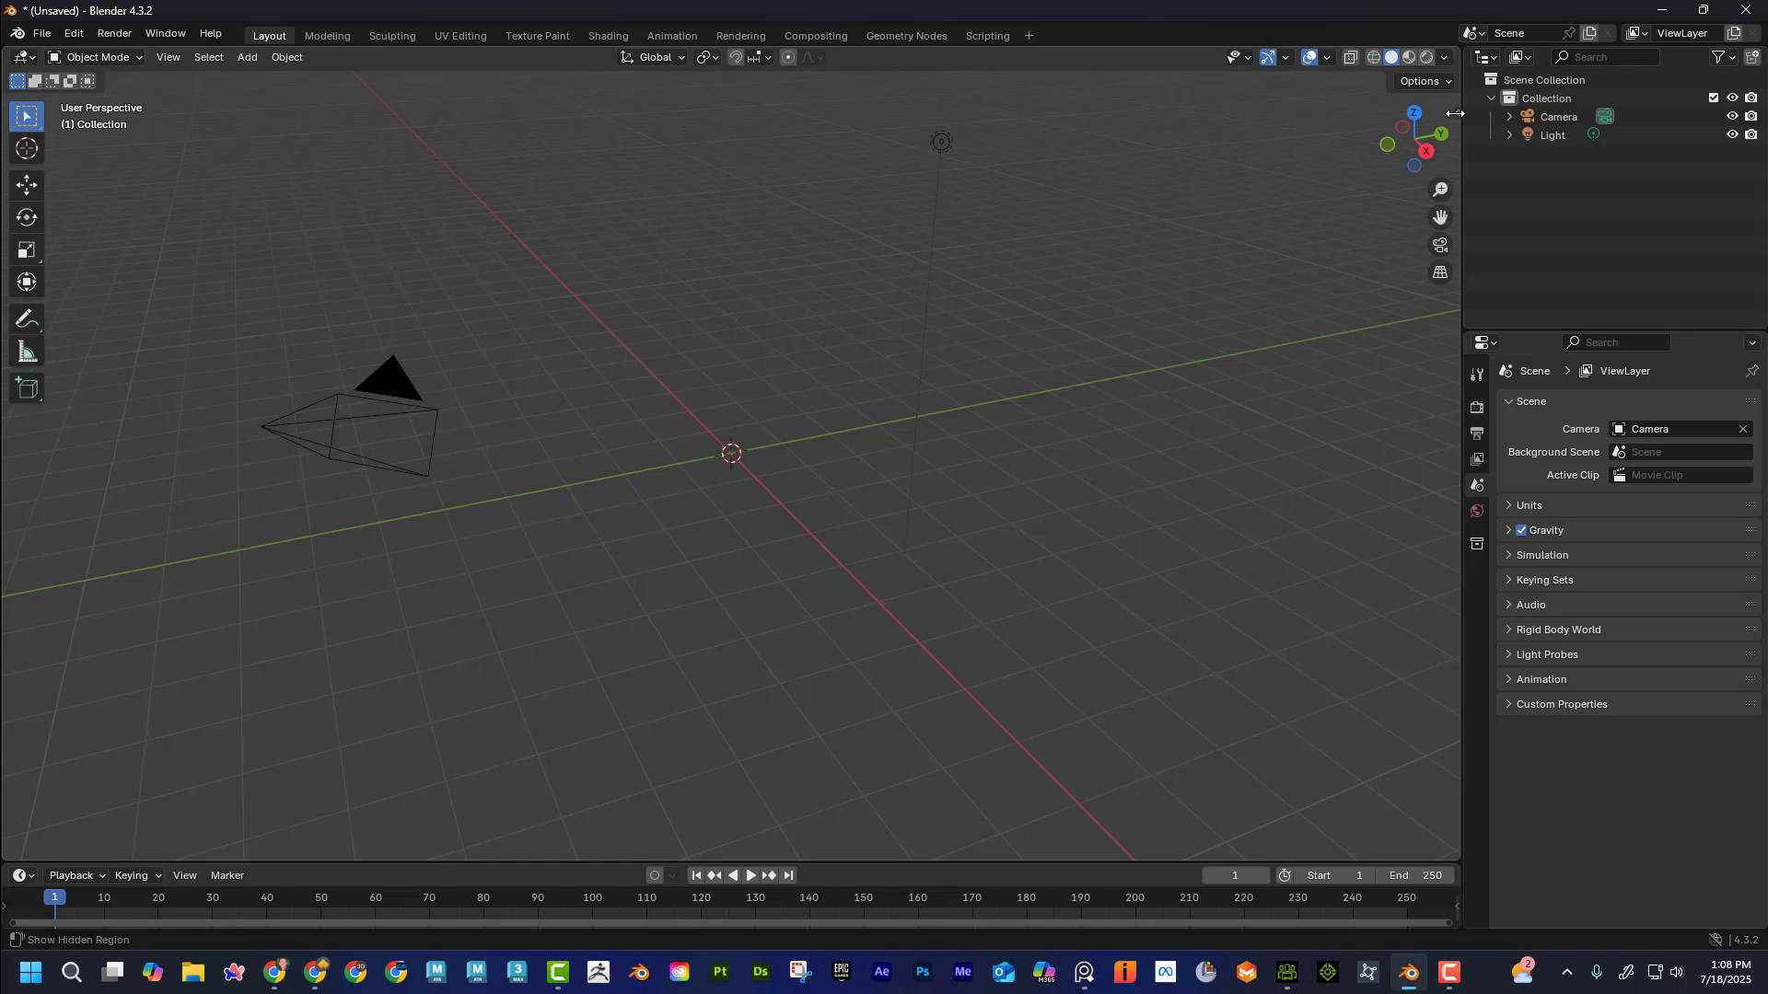
key(n)
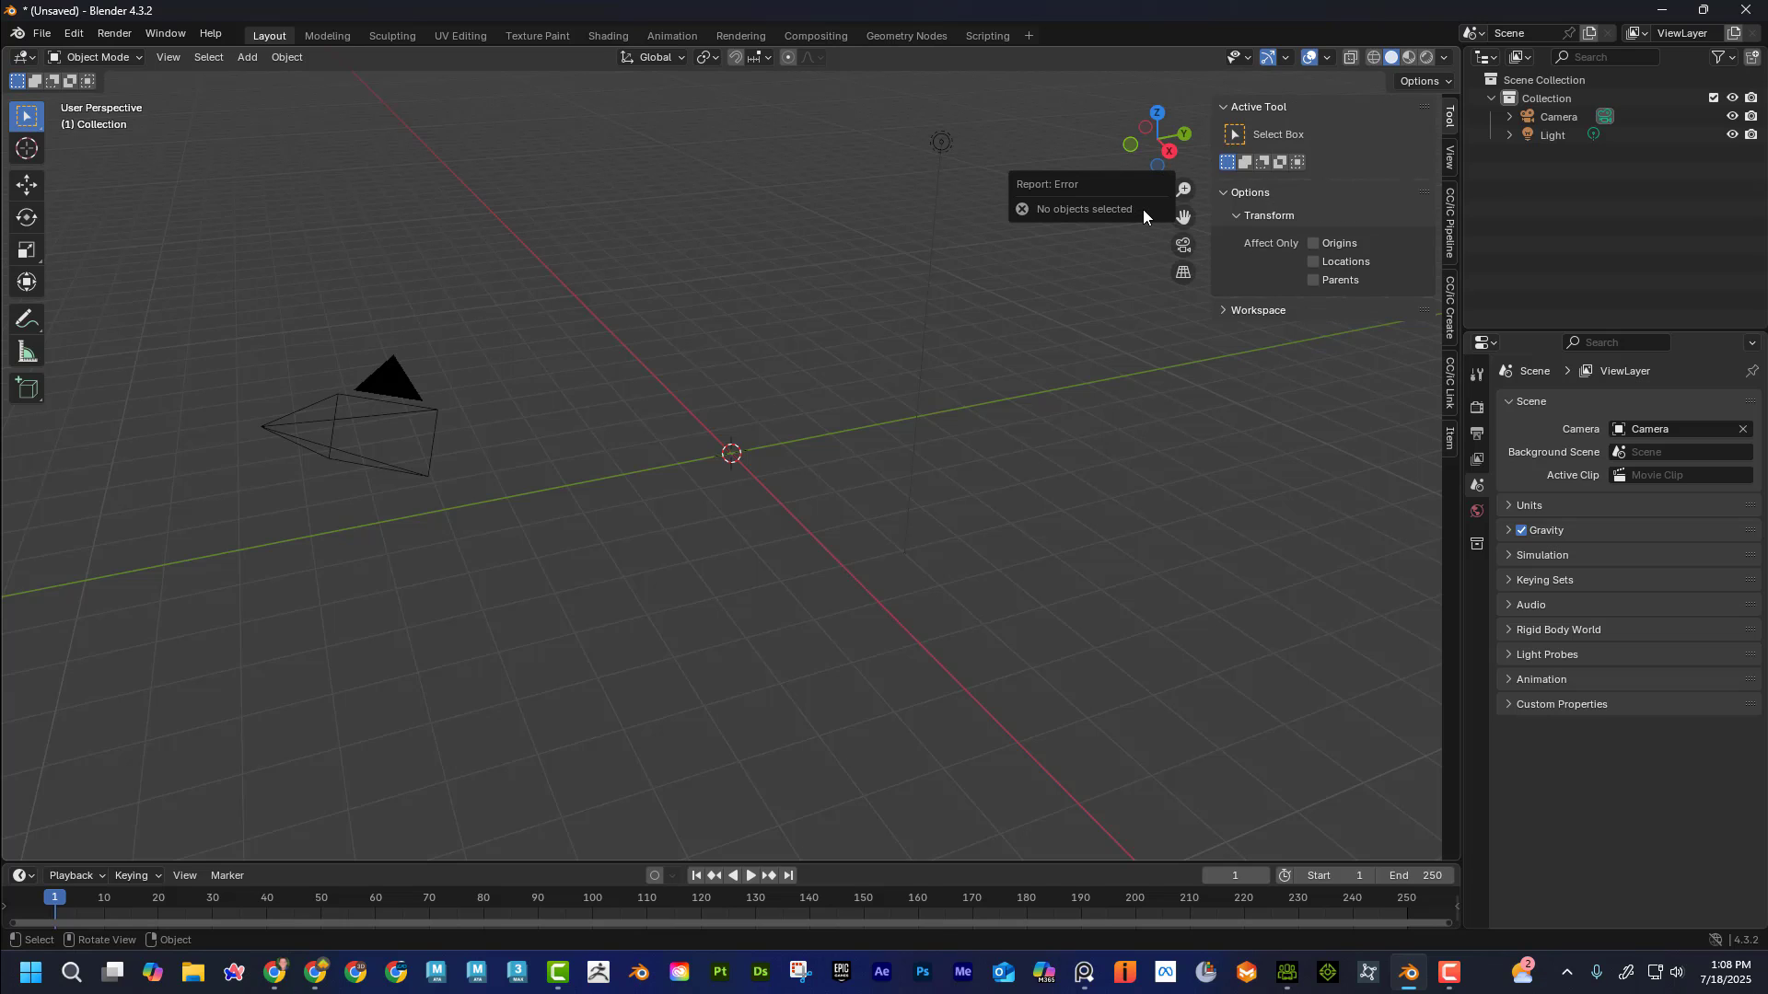
key(m)
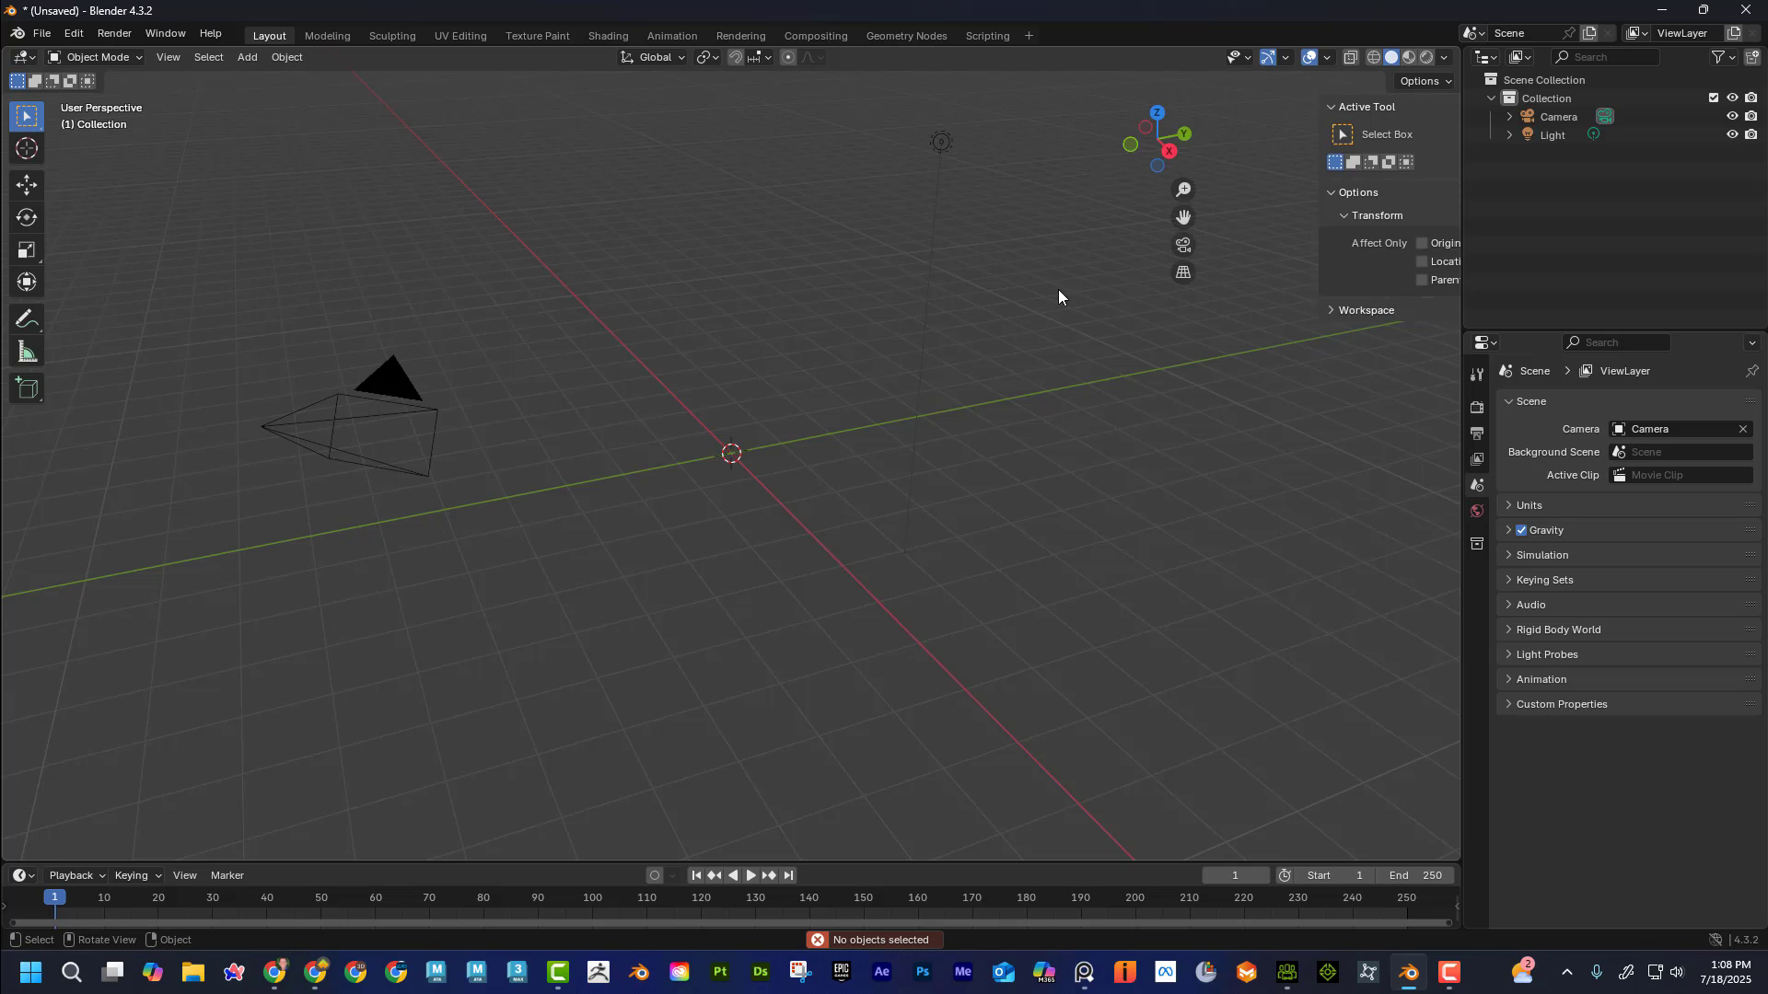
key(n)
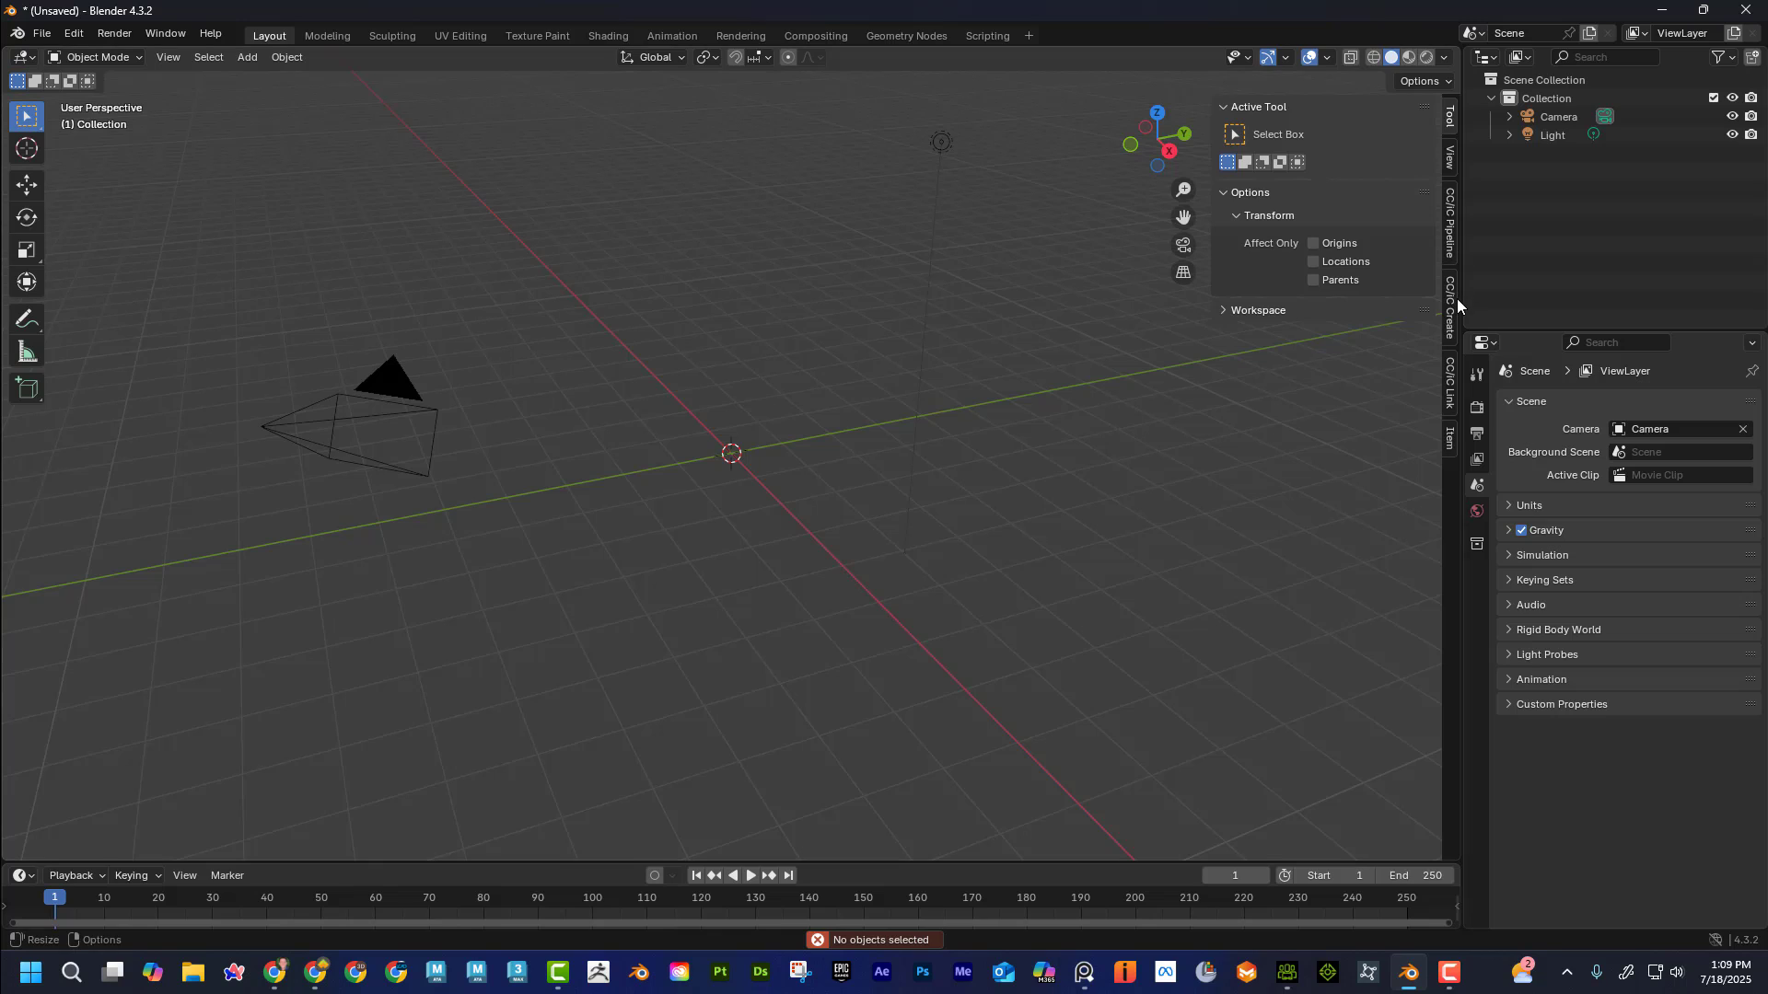
click(1451, 232)
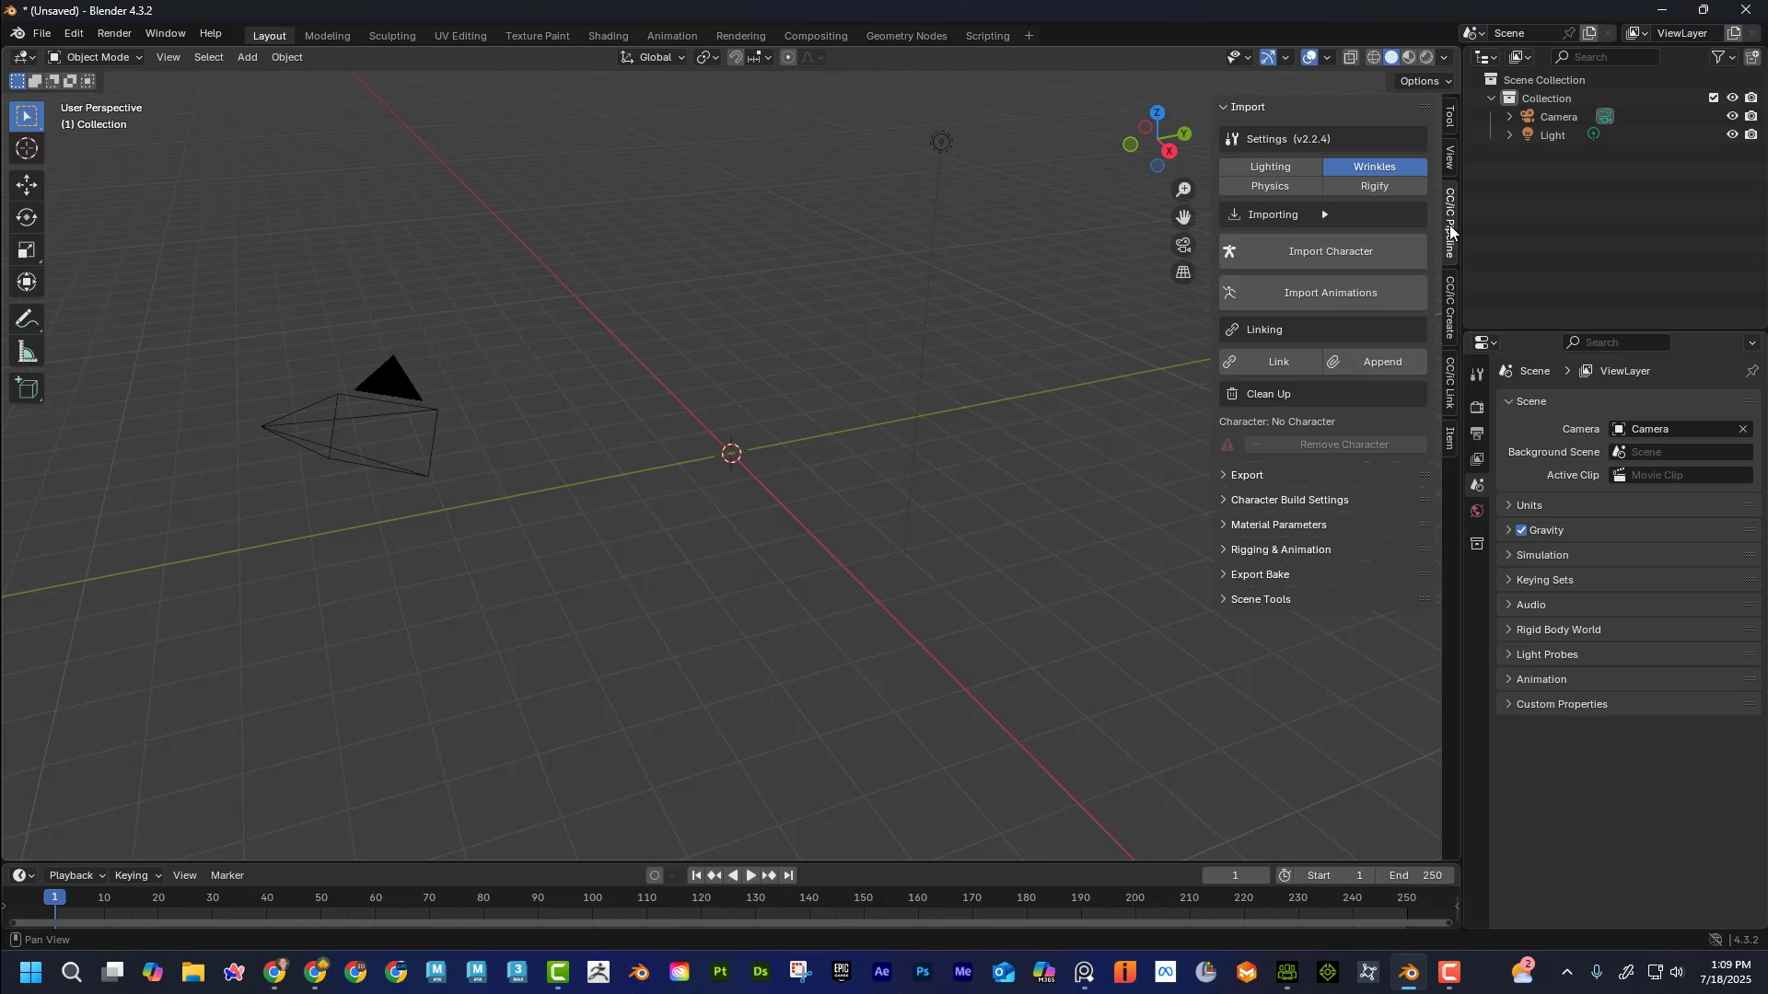
- Import Camila.fbx from Desktop\Camila using the CC/IC Pipeline Import Character command
click(1323, 250)
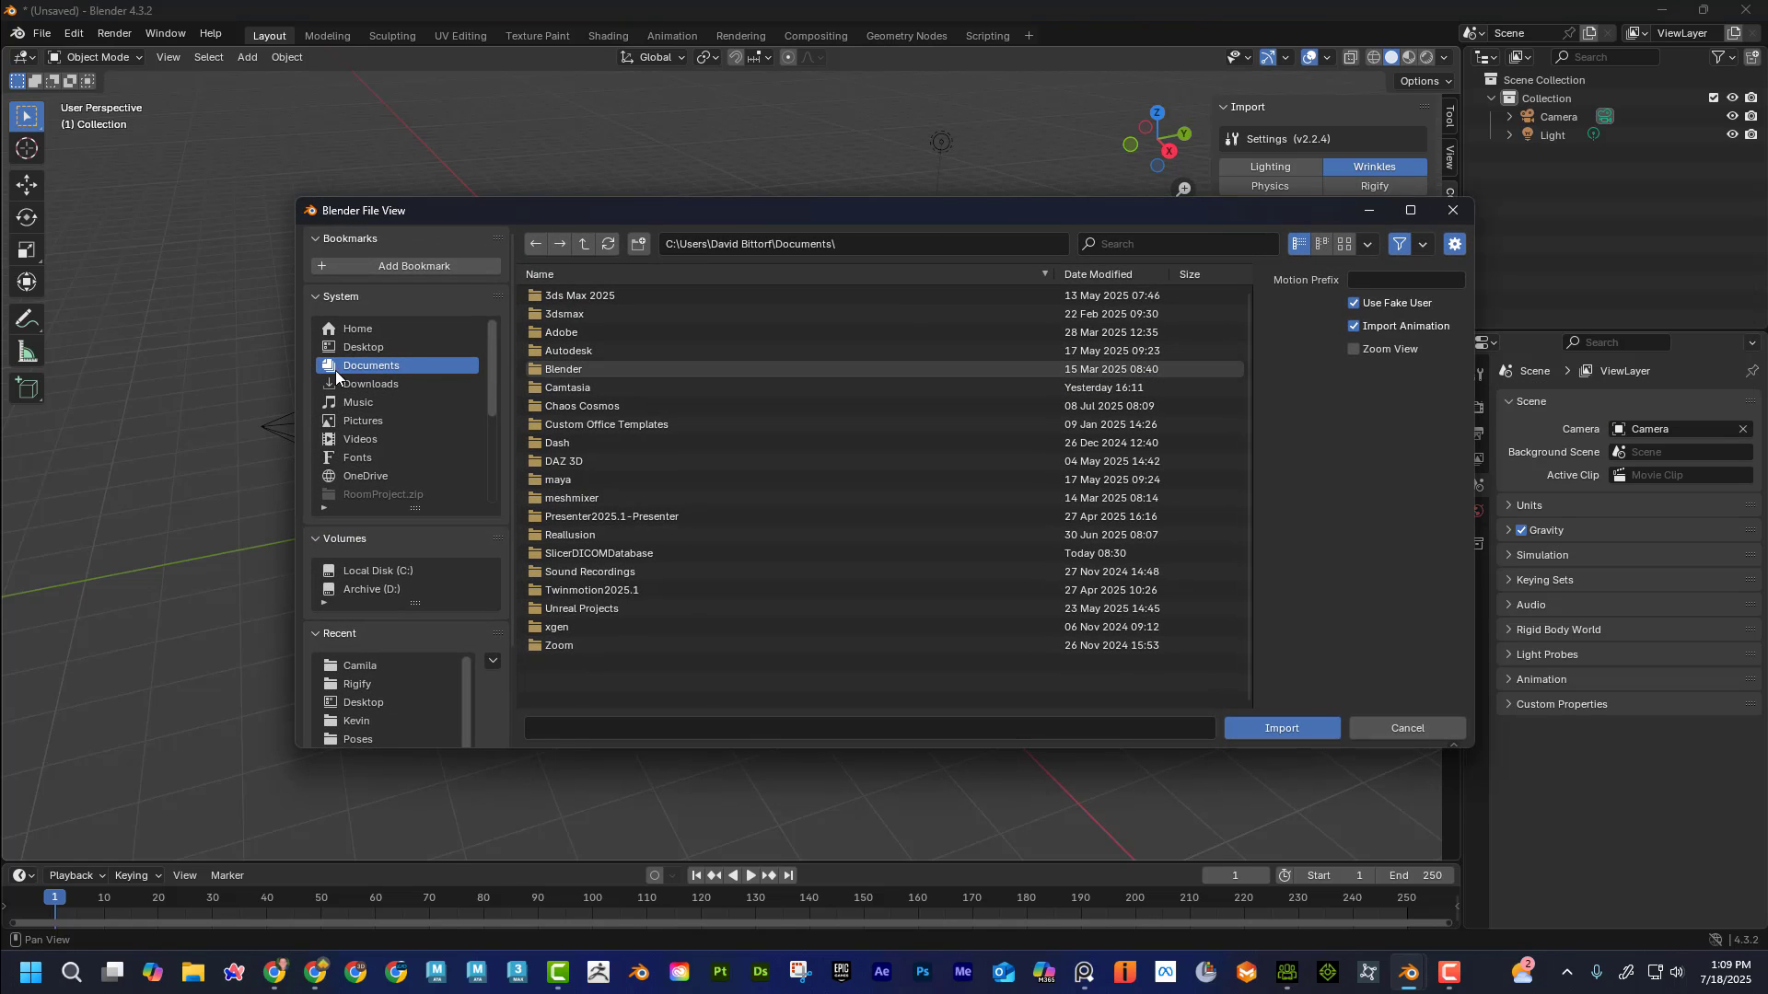
click(351, 347)
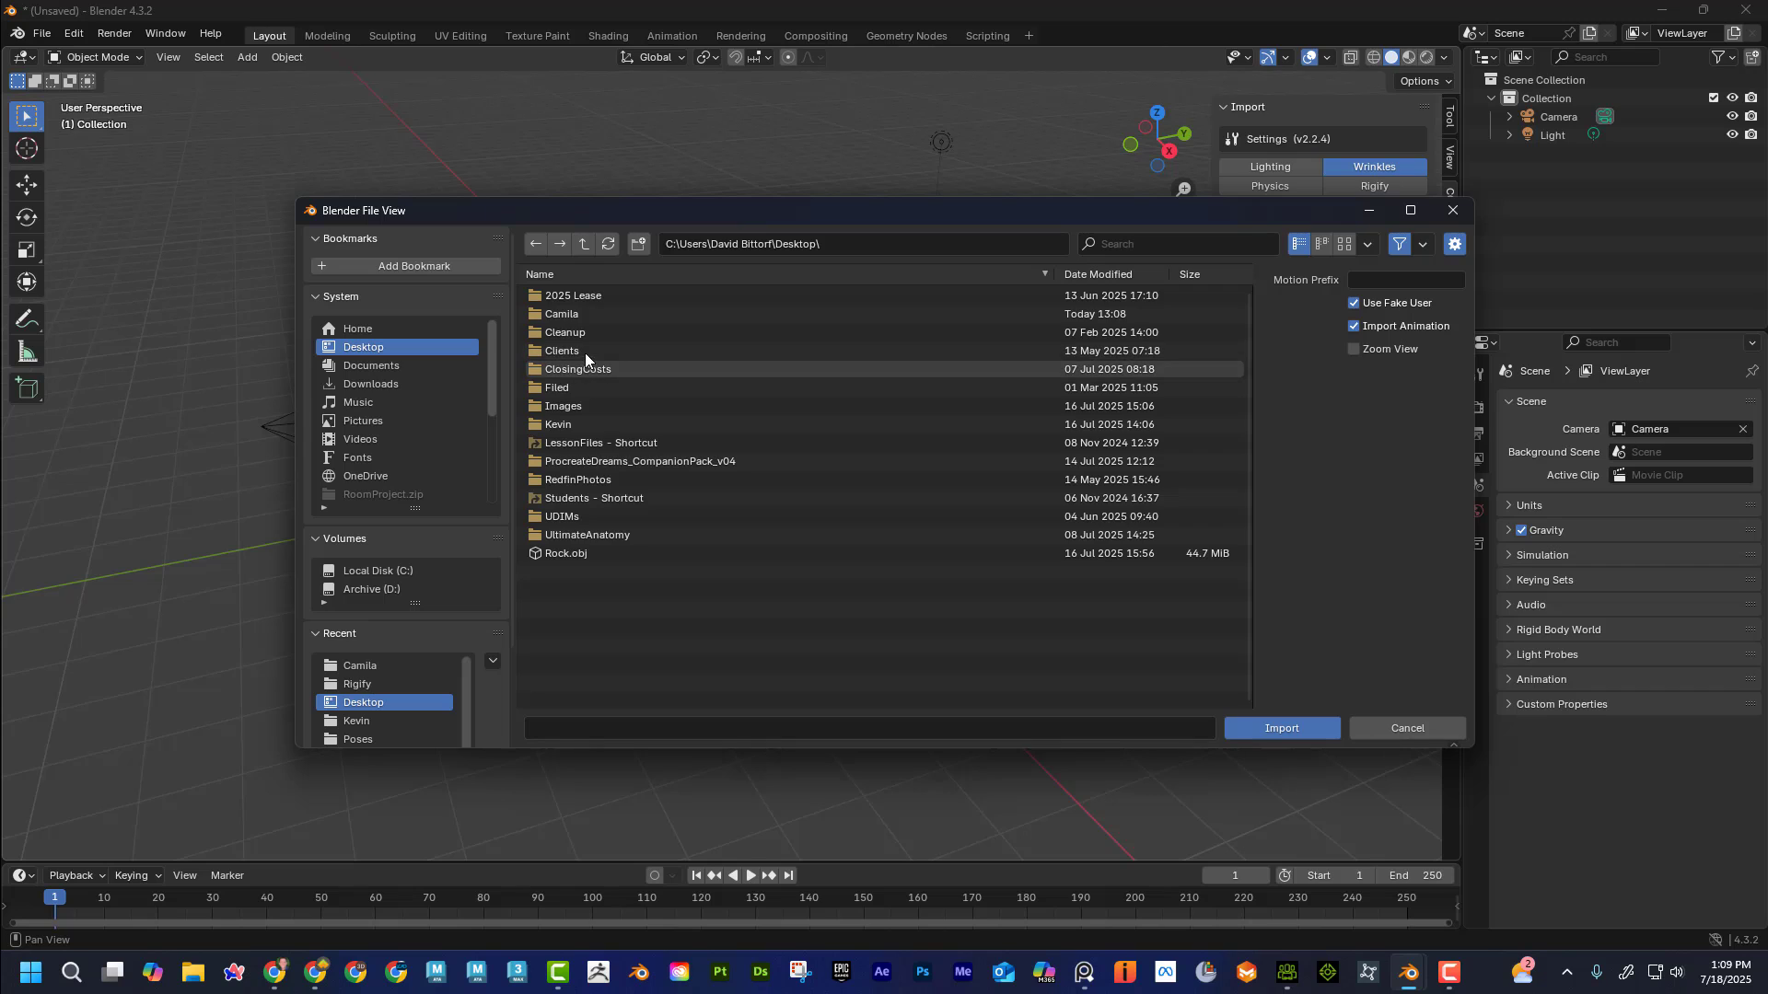
click(583, 311)
click(573, 333)
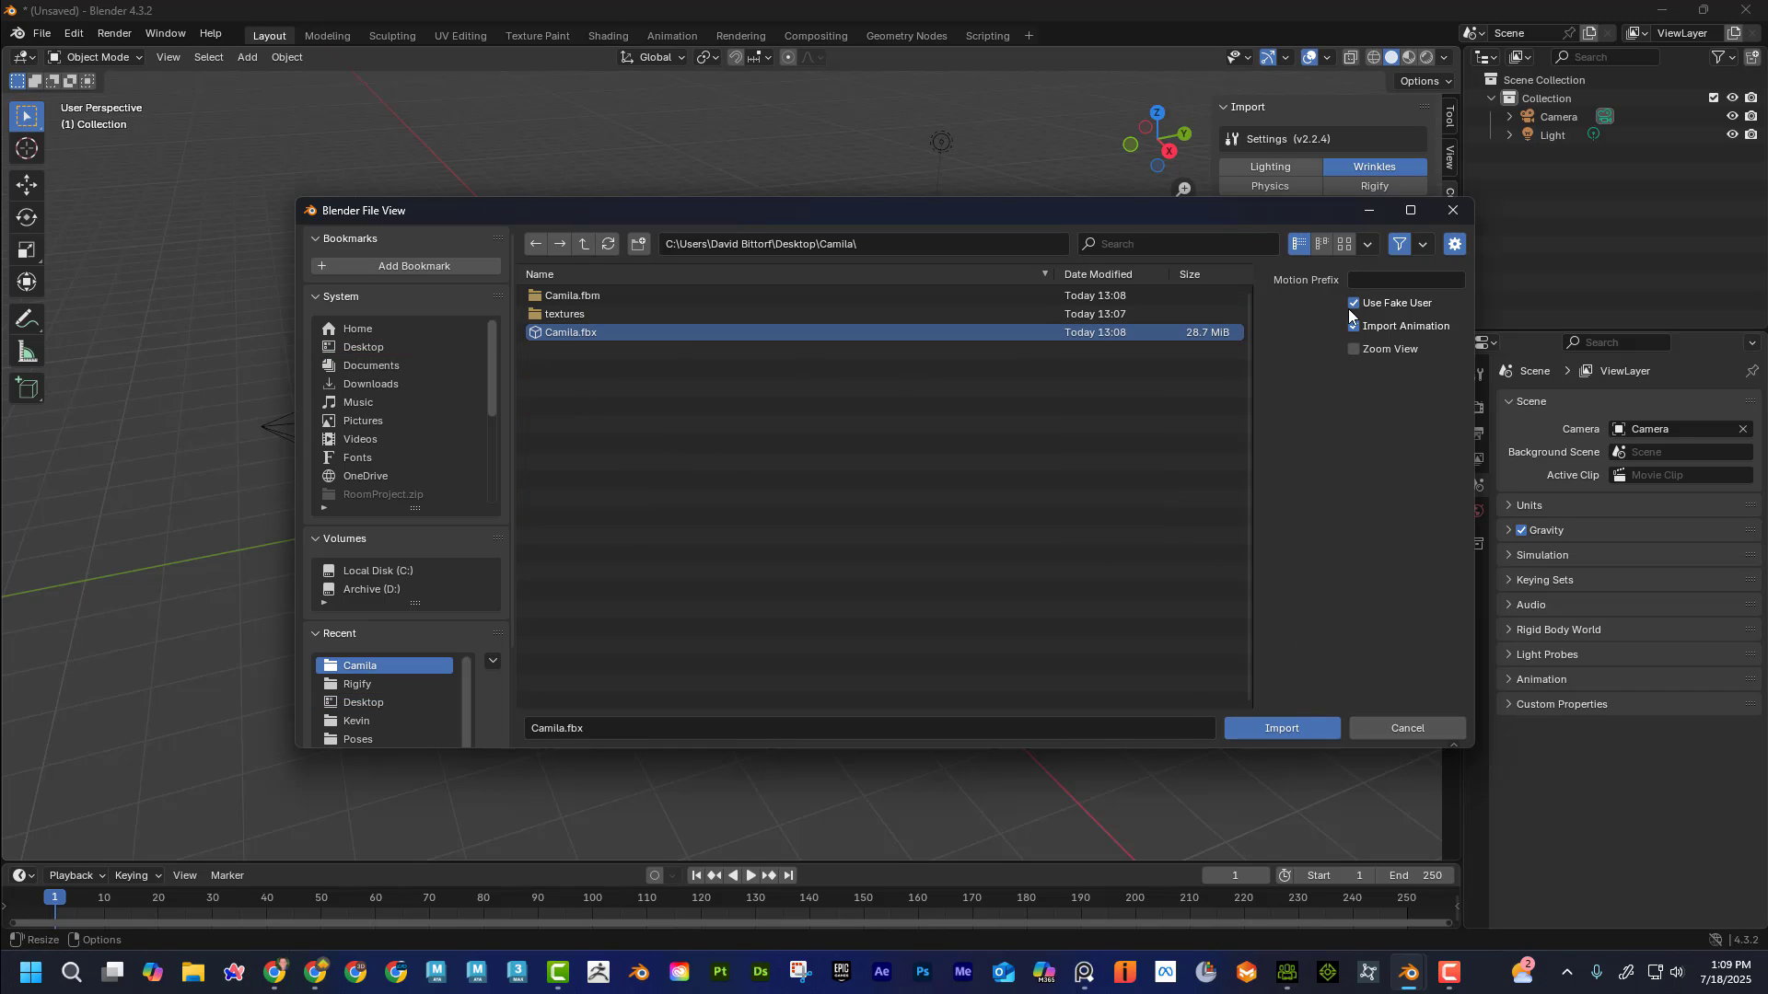
click(1279, 729)
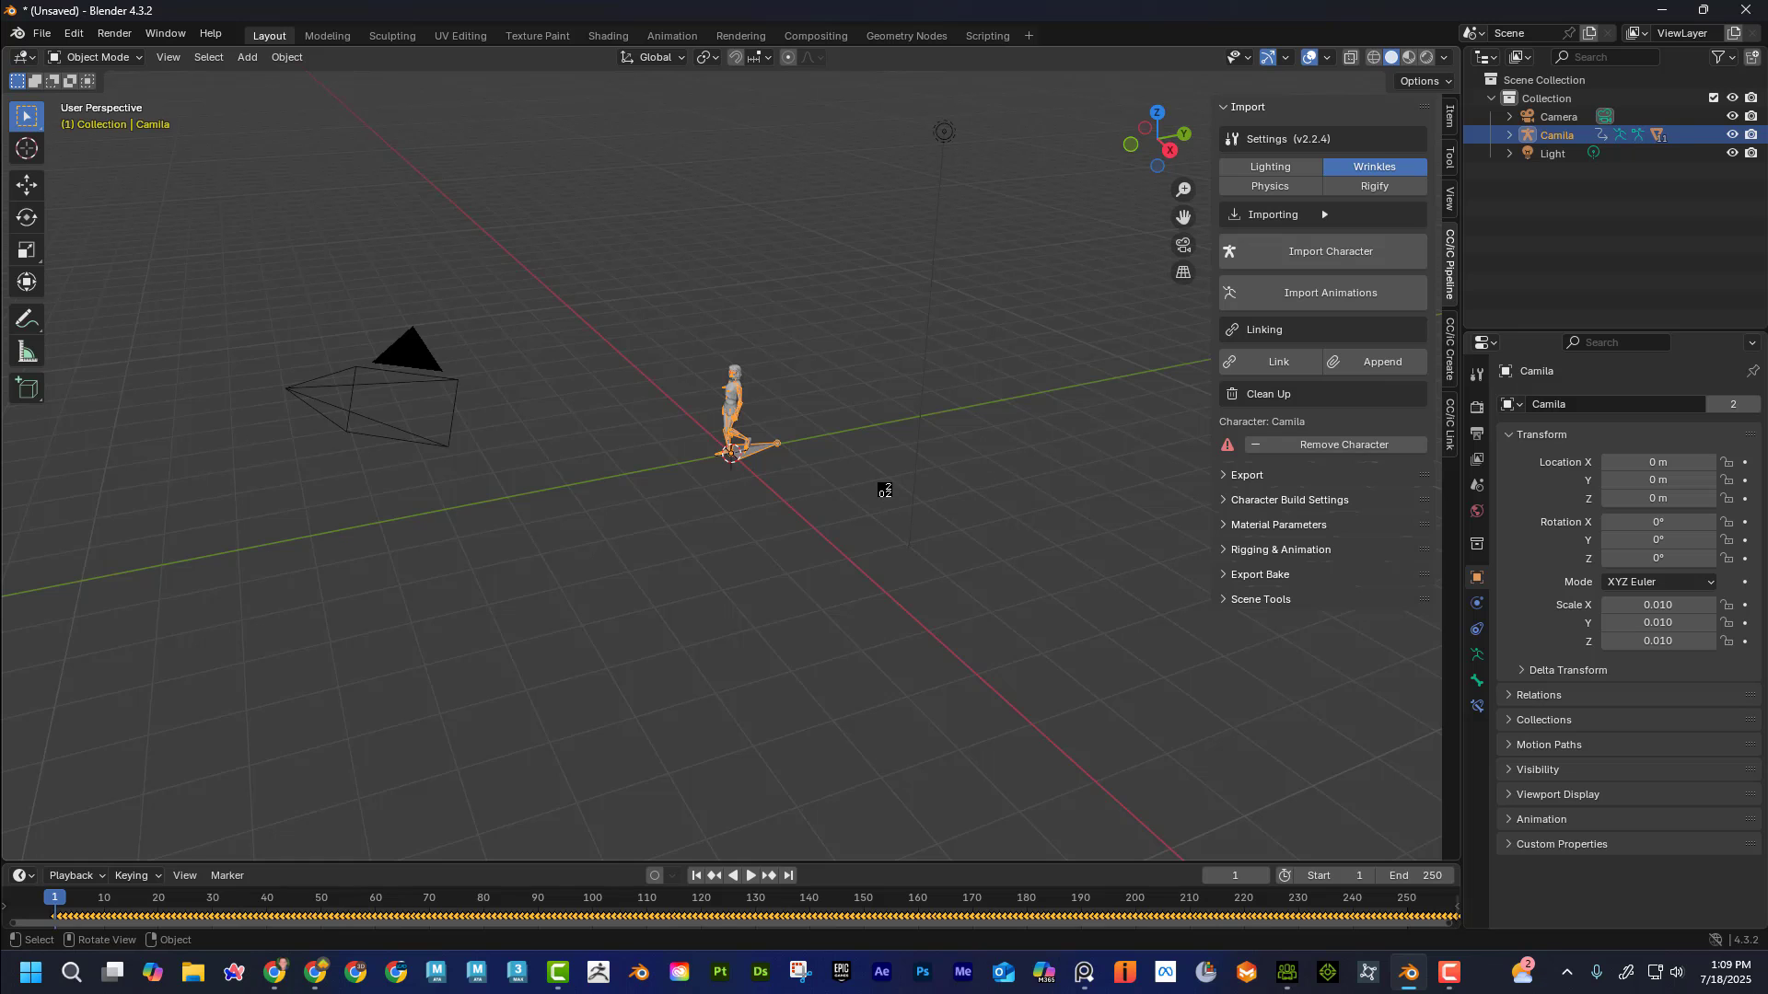
- Zoom to a close front view of Camila and play through the walk animation
middle_drag(963, 483, 867, 460)
scroll(867, 460, up, 4)
middle_drag(905, 306, 891, 466)
scroll(891, 466, up, 2)
key(space)
drag(101, 901, 792, 799)
key(Escape)
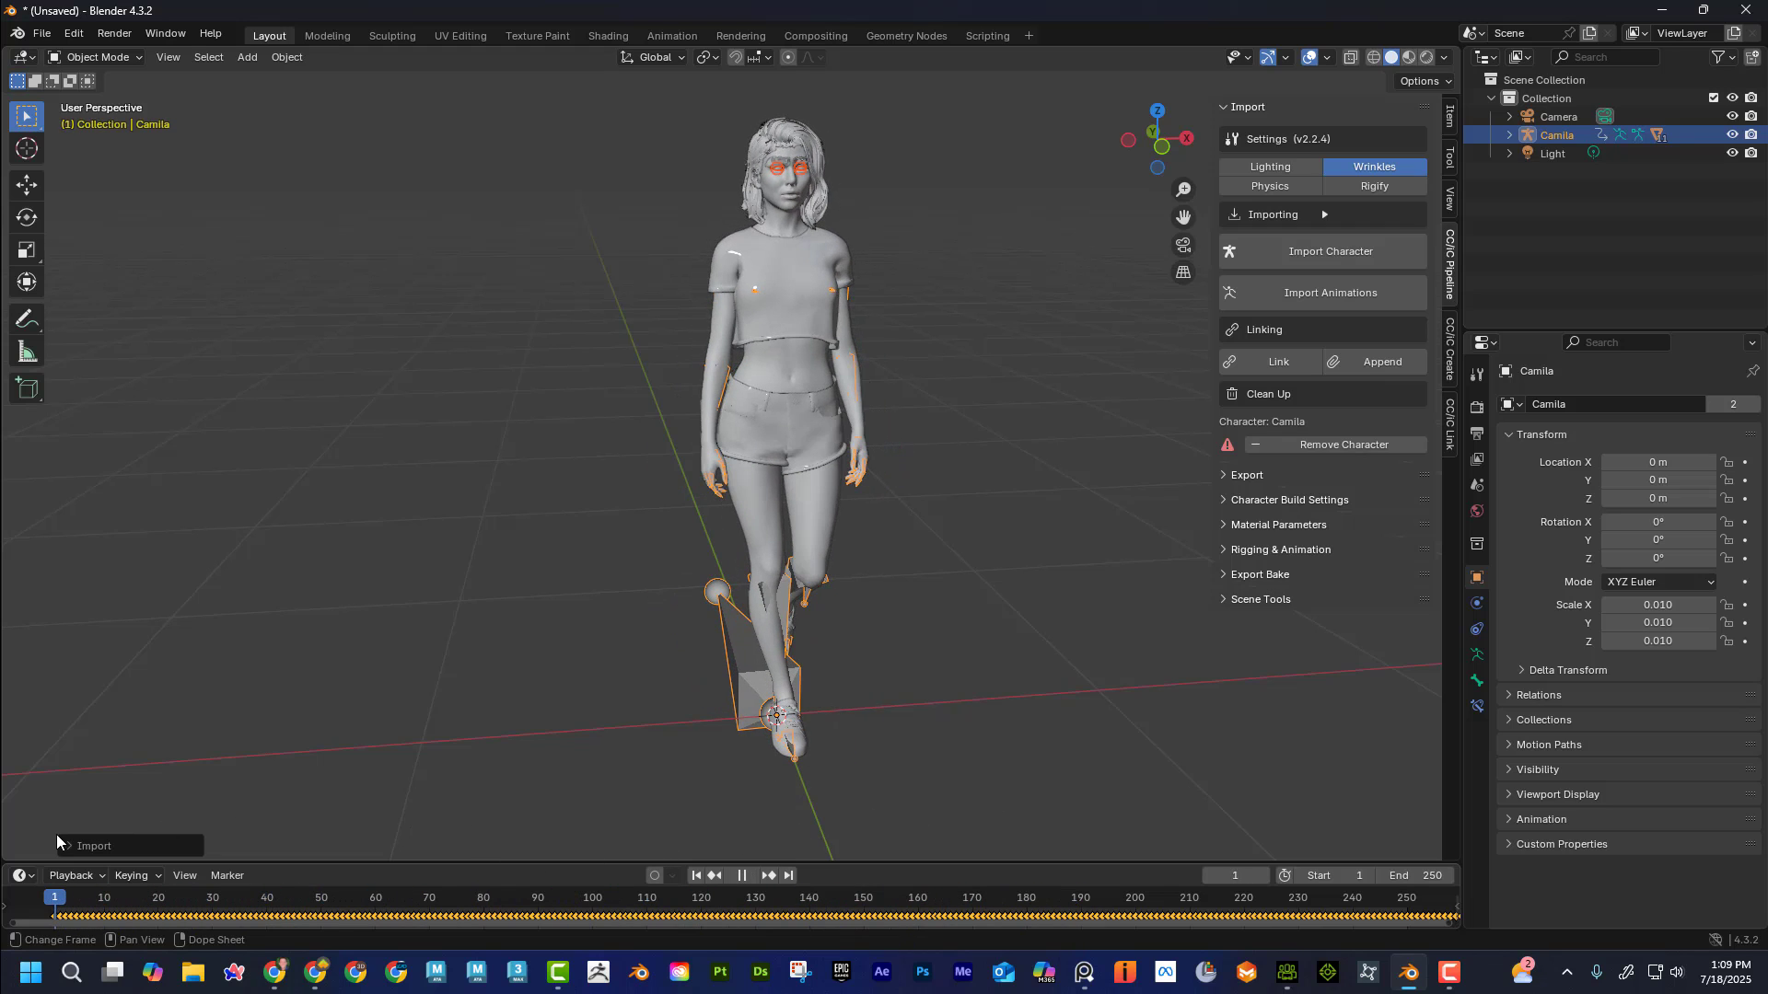
- Switch to Material Preview, replay the walk back to frame 1, and expand Scene Tools
click(1411, 57)
click(520, 569)
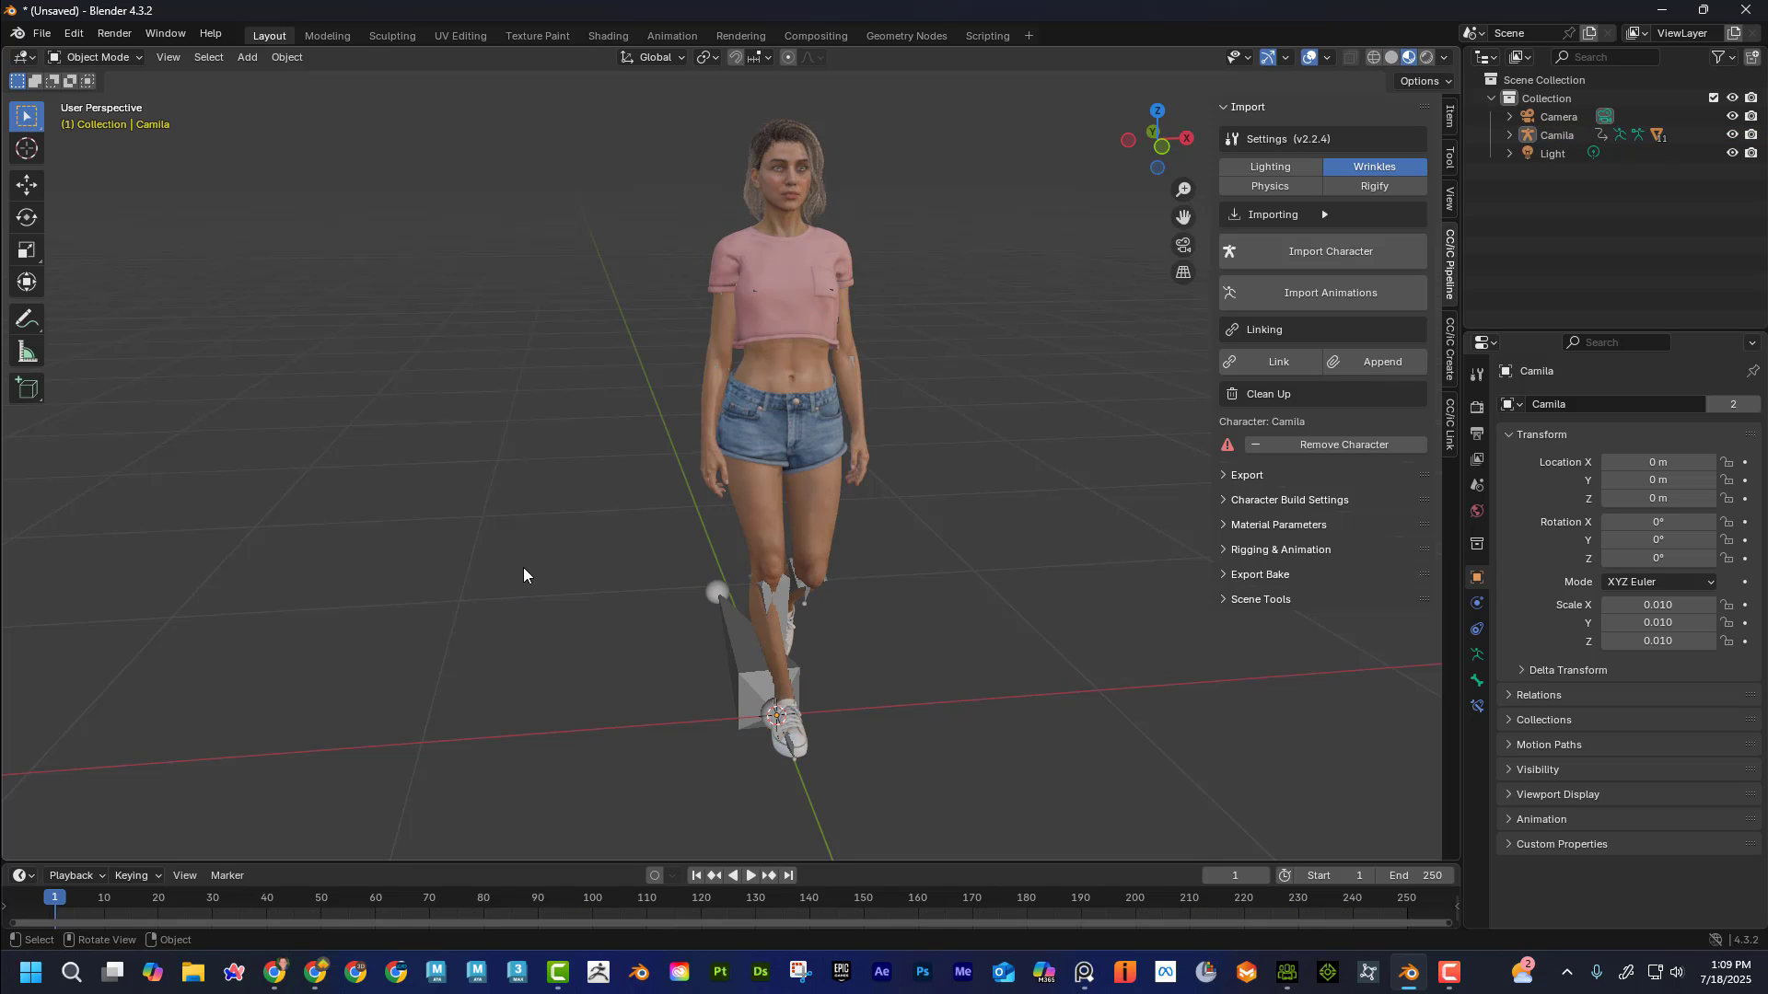
key(space)
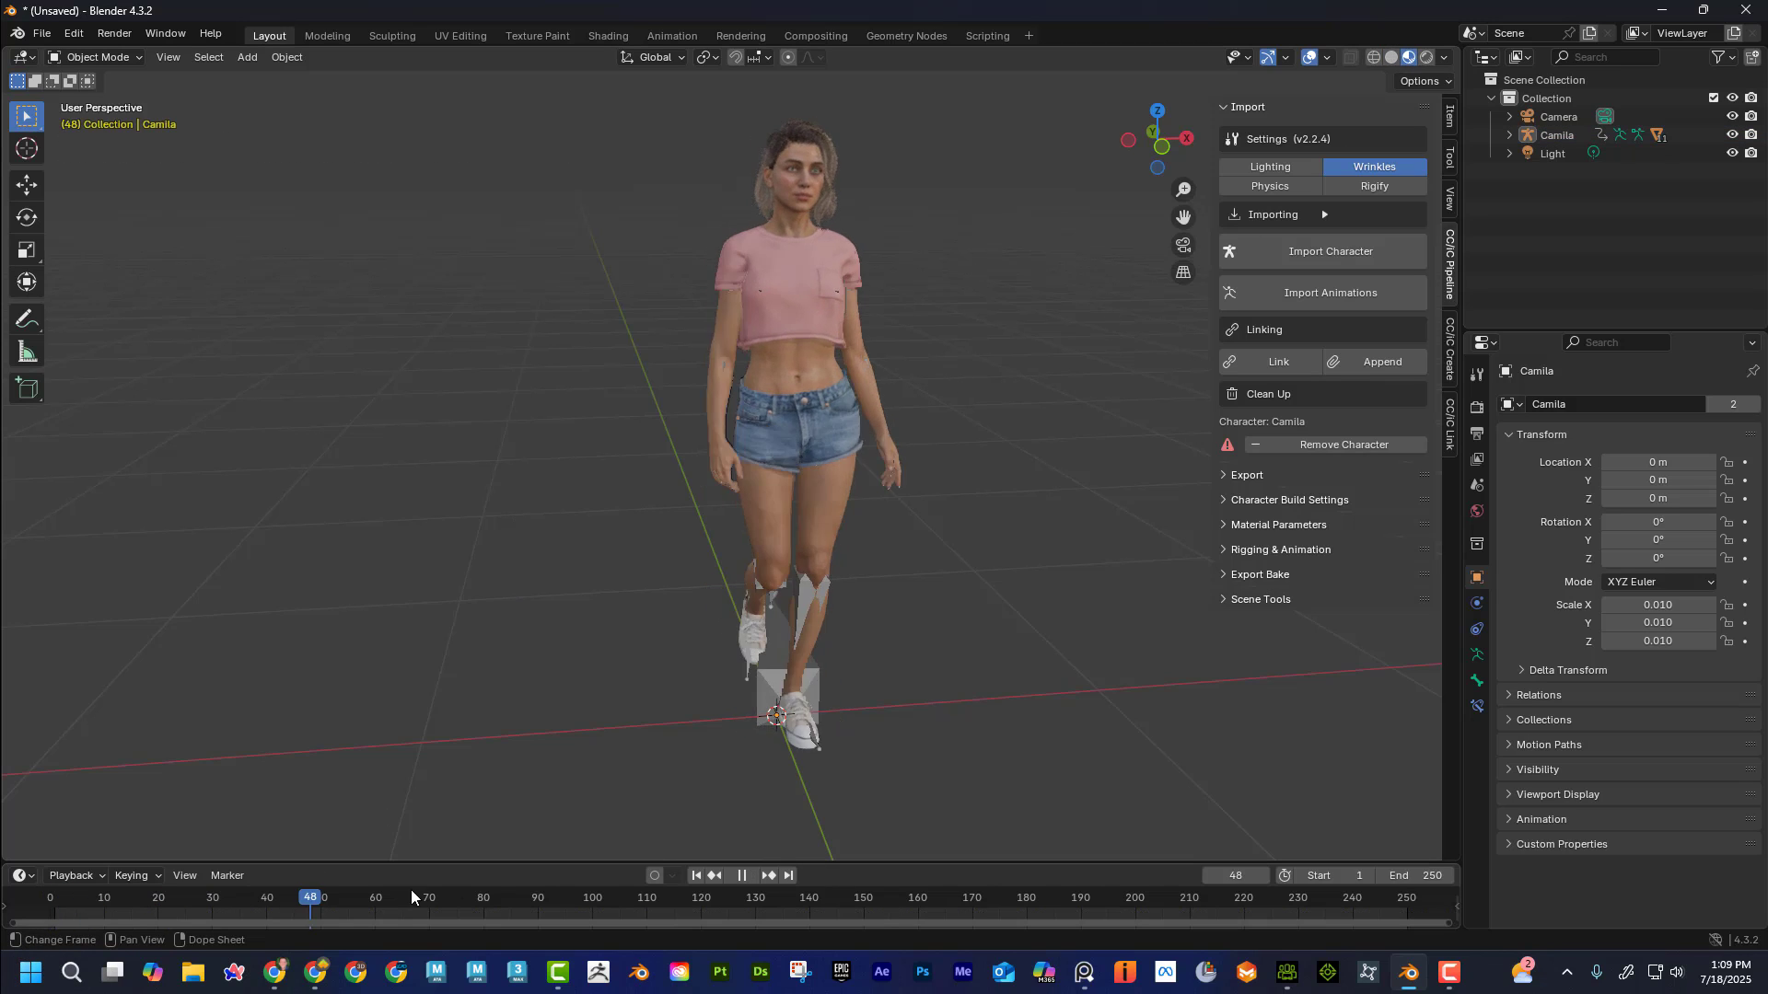
drag(771, 864, 53, 858)
key(space)
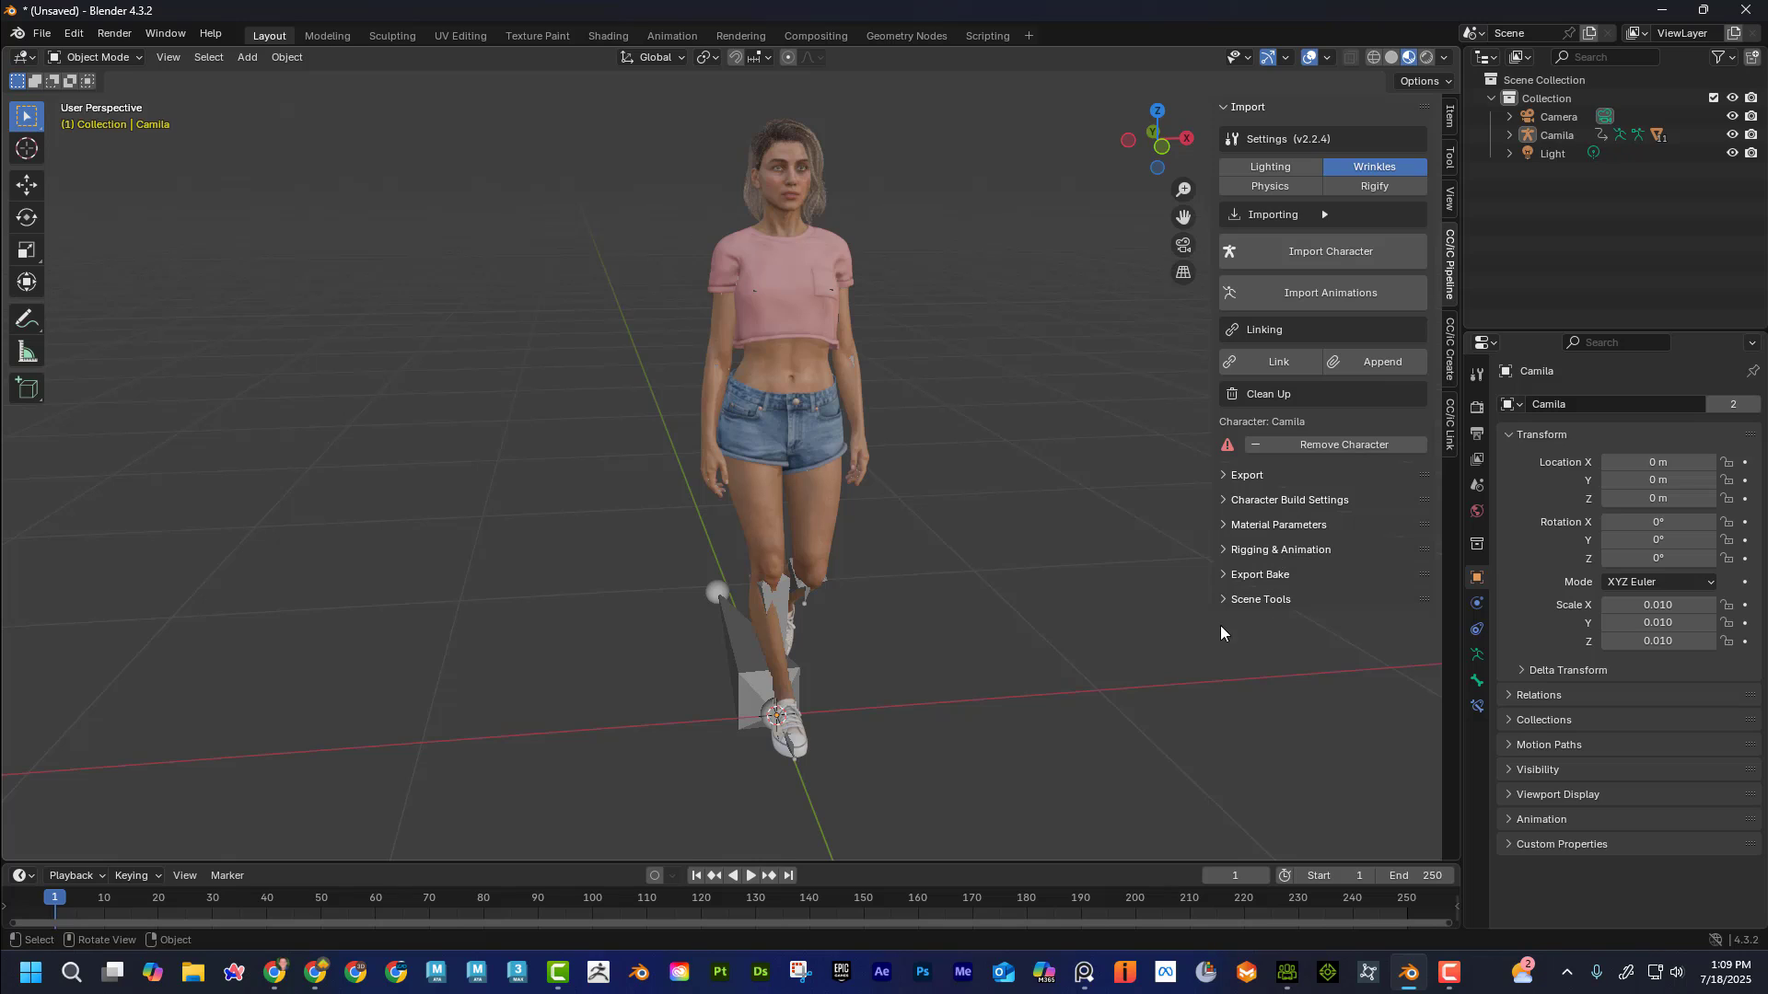
click(1231, 599)
scroll(1352, 608, down, 3)
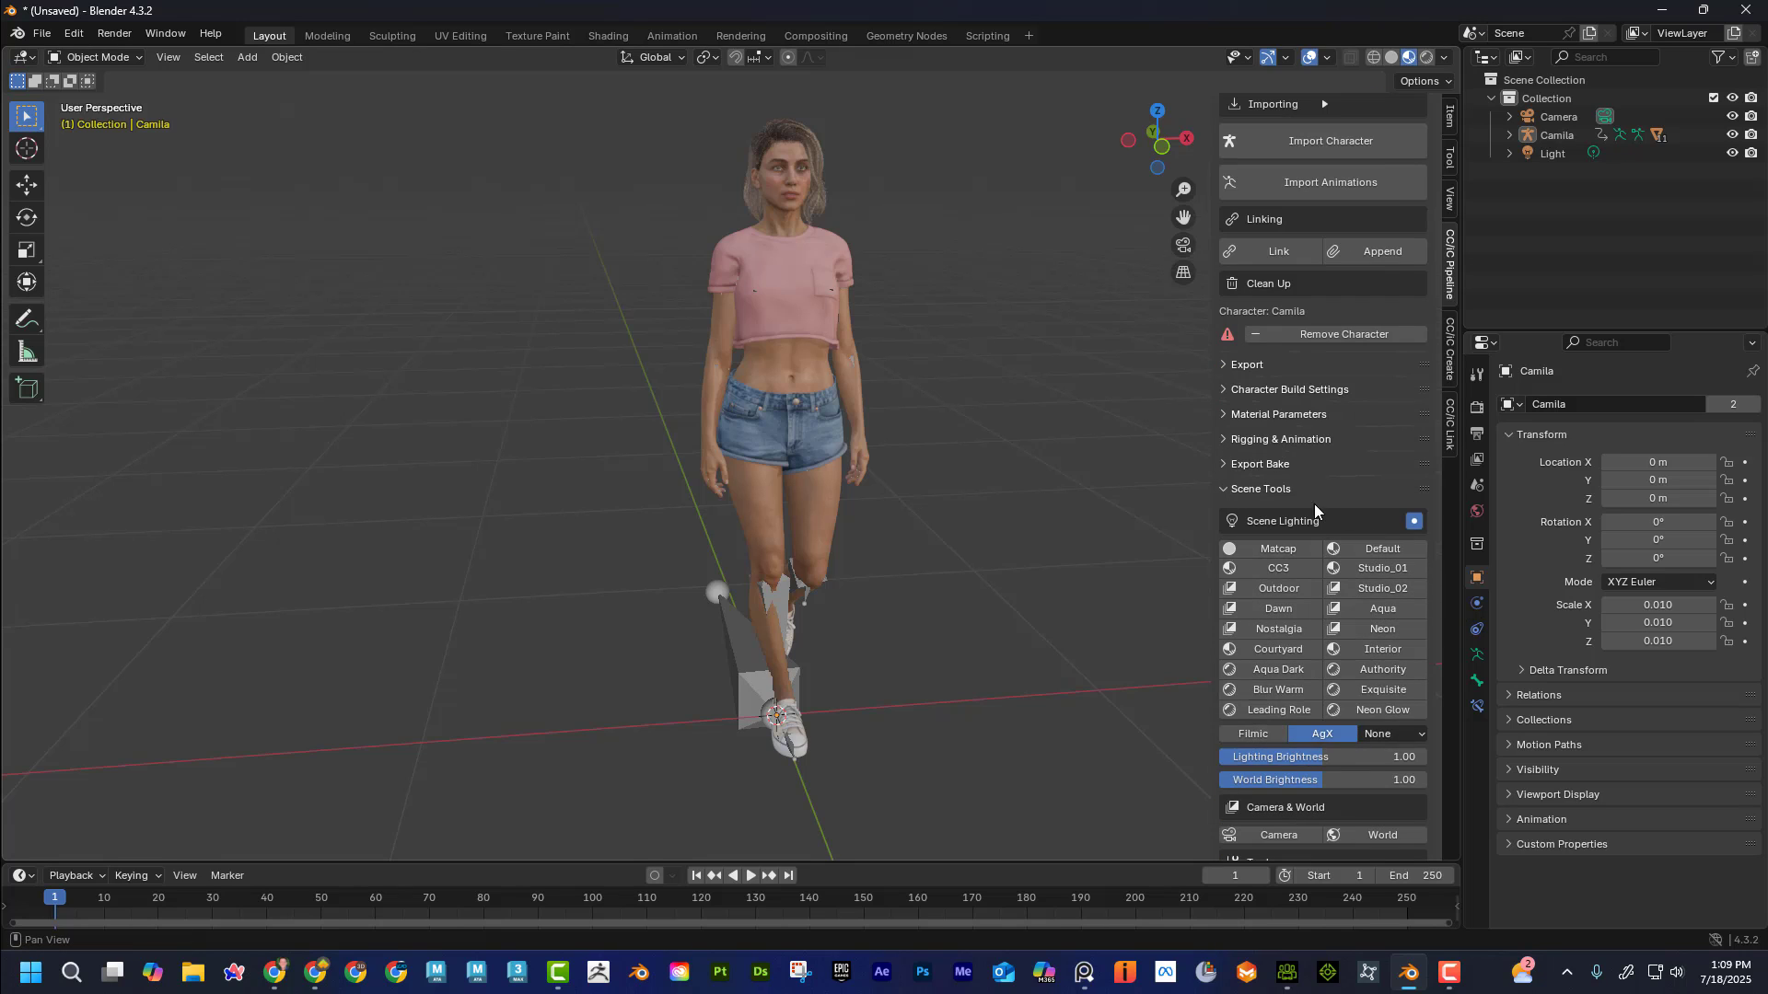
- Apply the Studio_02 lighting preset and inspect the backdrop at frame 95
click(1389, 586)
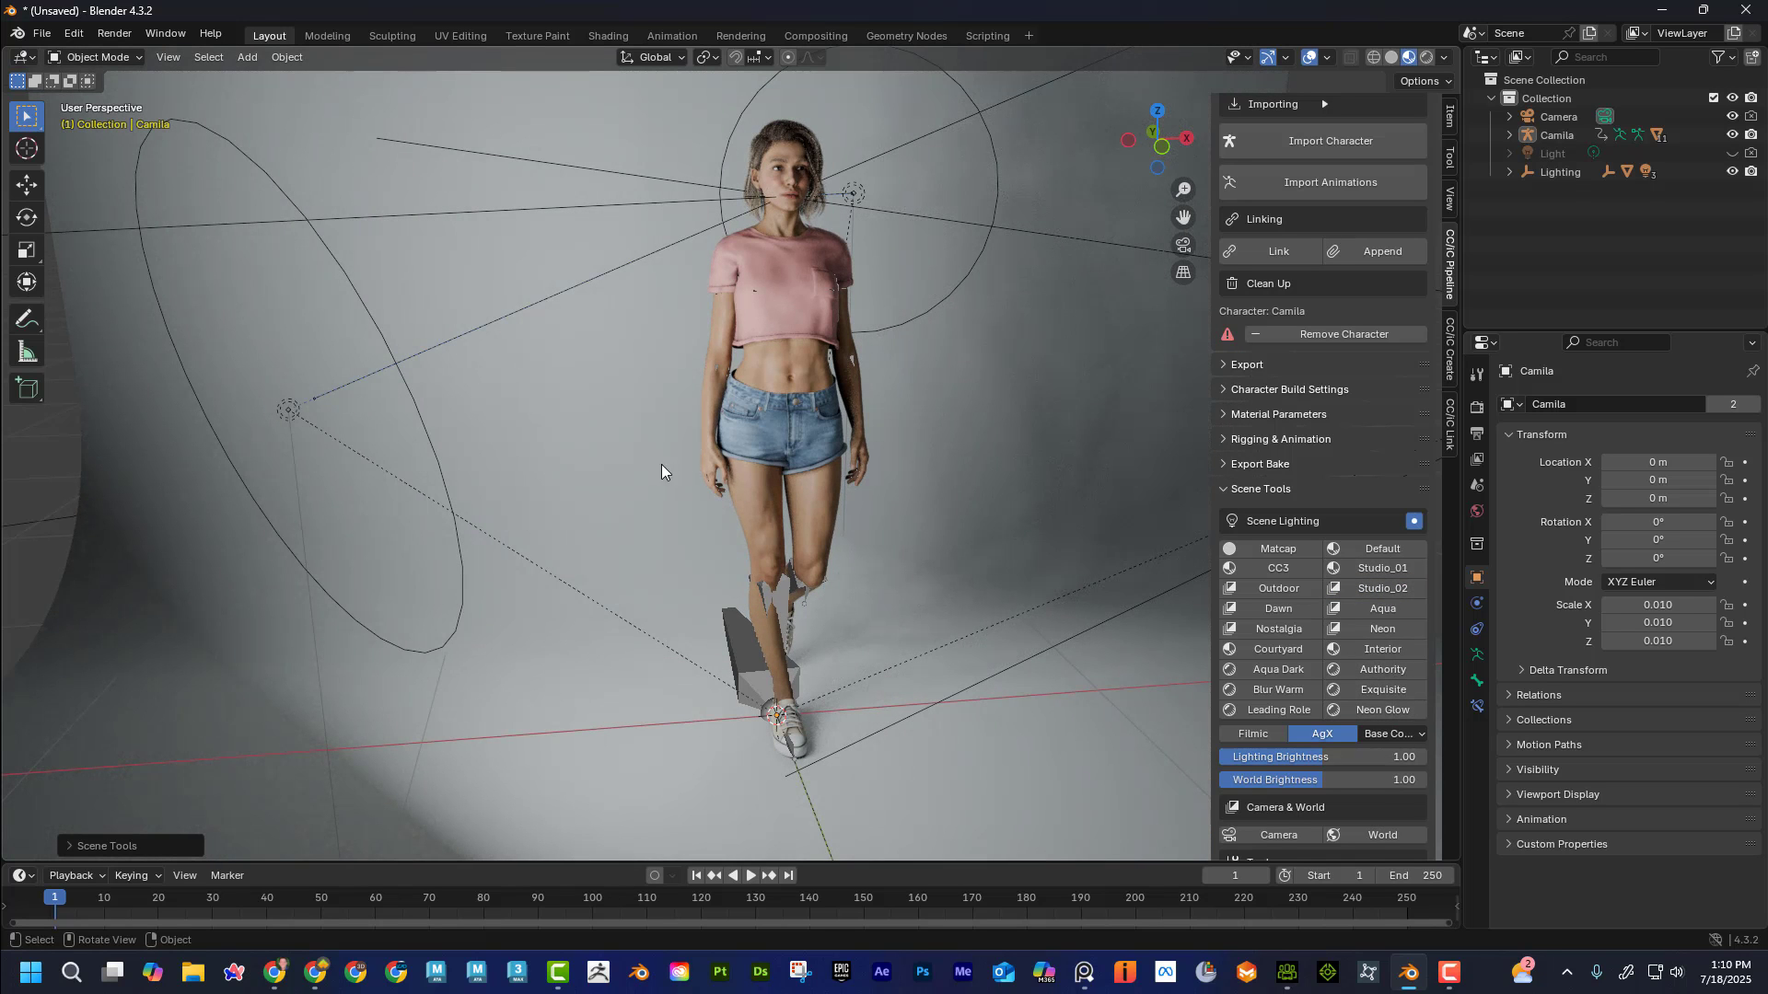
drag(53, 893, 988, 876)
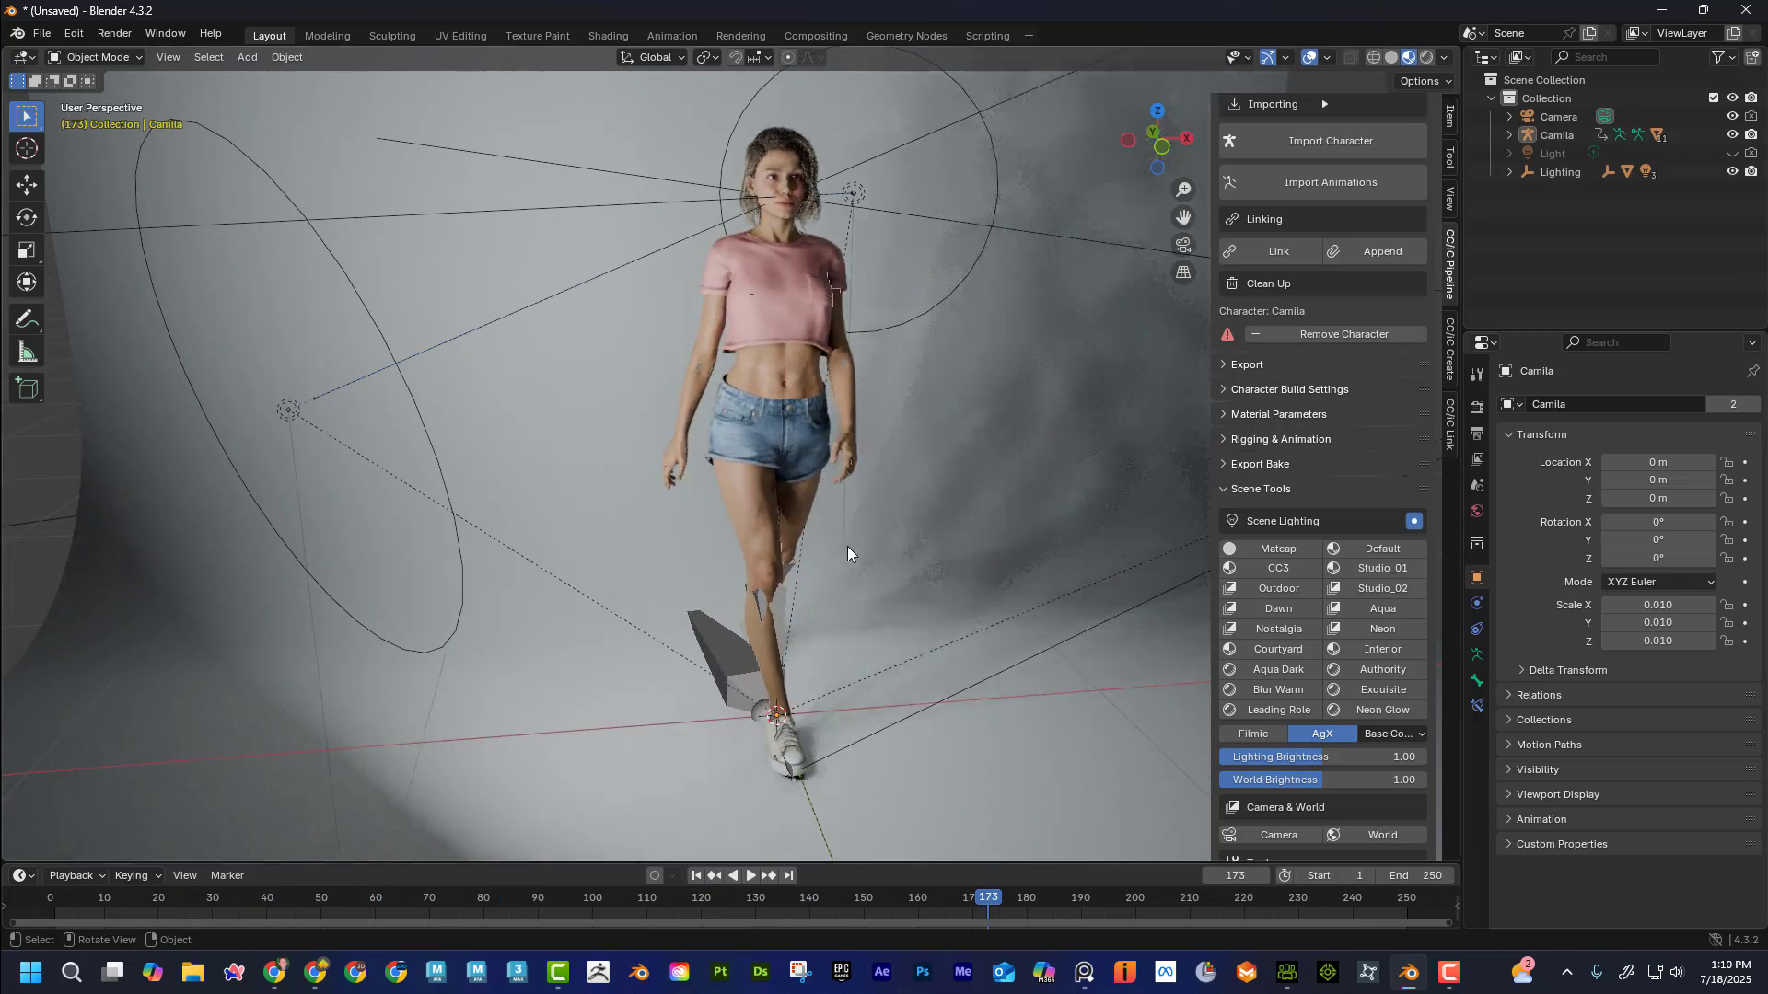
scroll(847, 549, down, 6)
mouse_move(761, 528)
middle_down()
mouse_move(893, 528)
mouse_move(681, 529)
mouse_move(760, 537)
middle_up()
scroll(772, 527, up, 8)
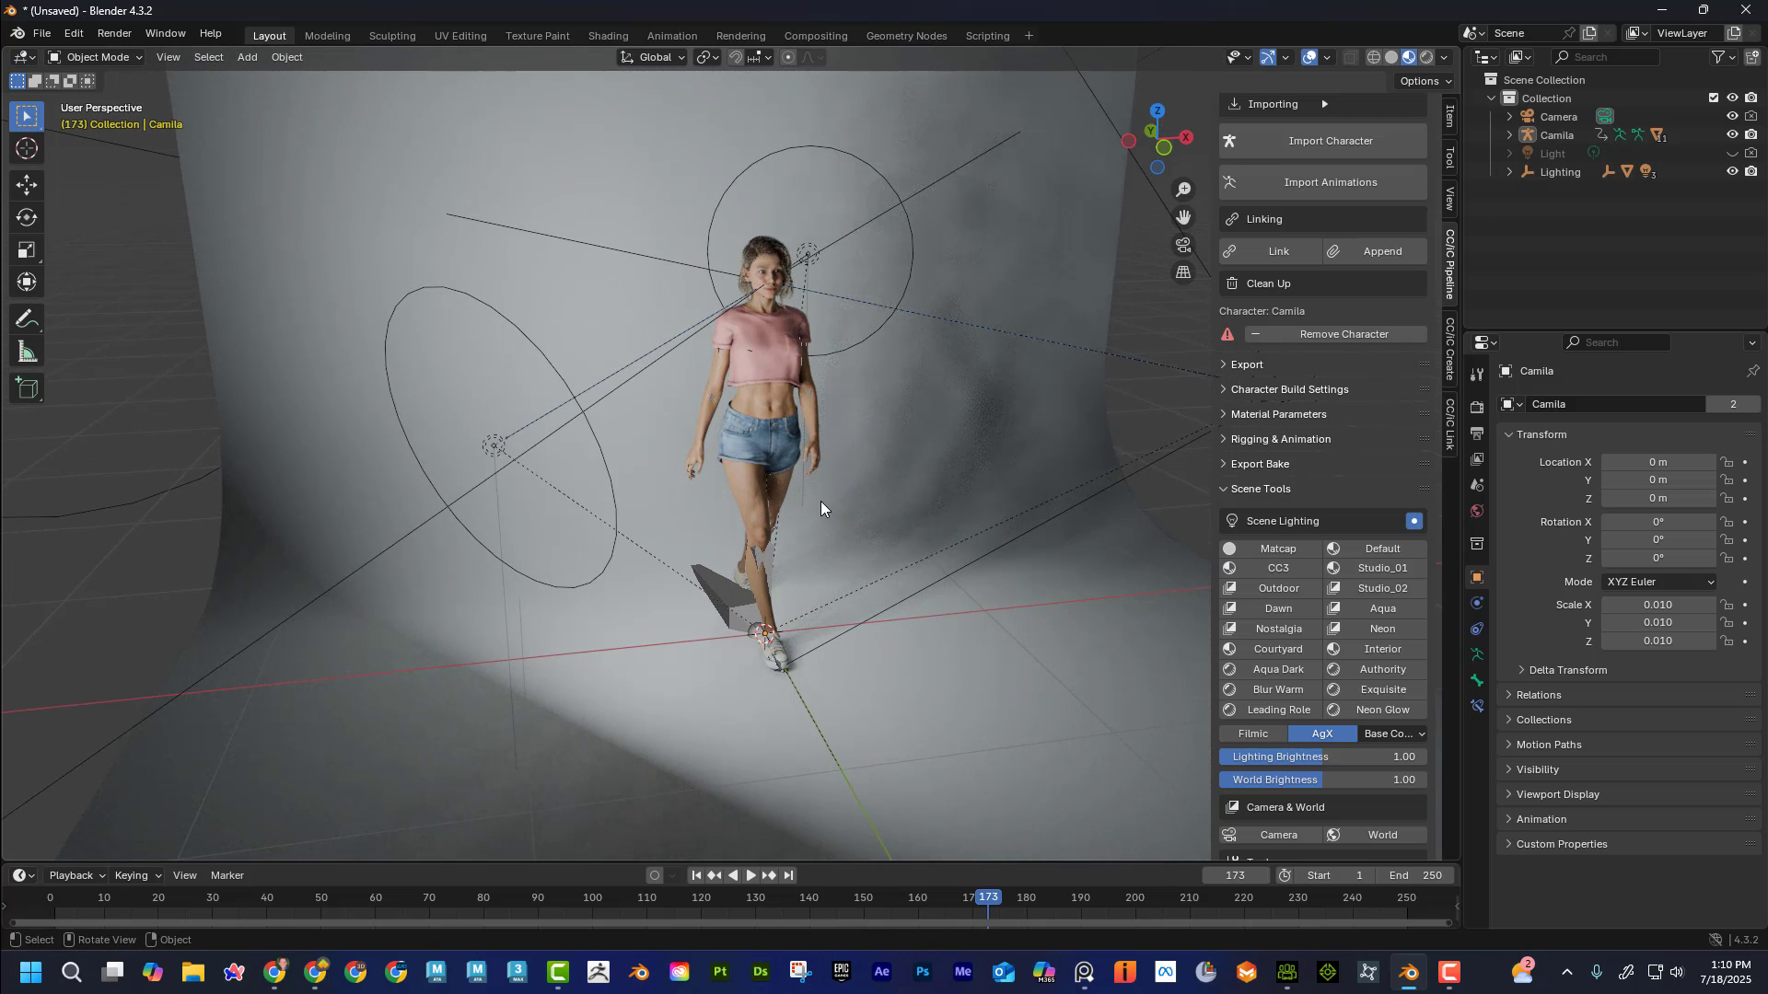
scroll(786, 374, down, 4)
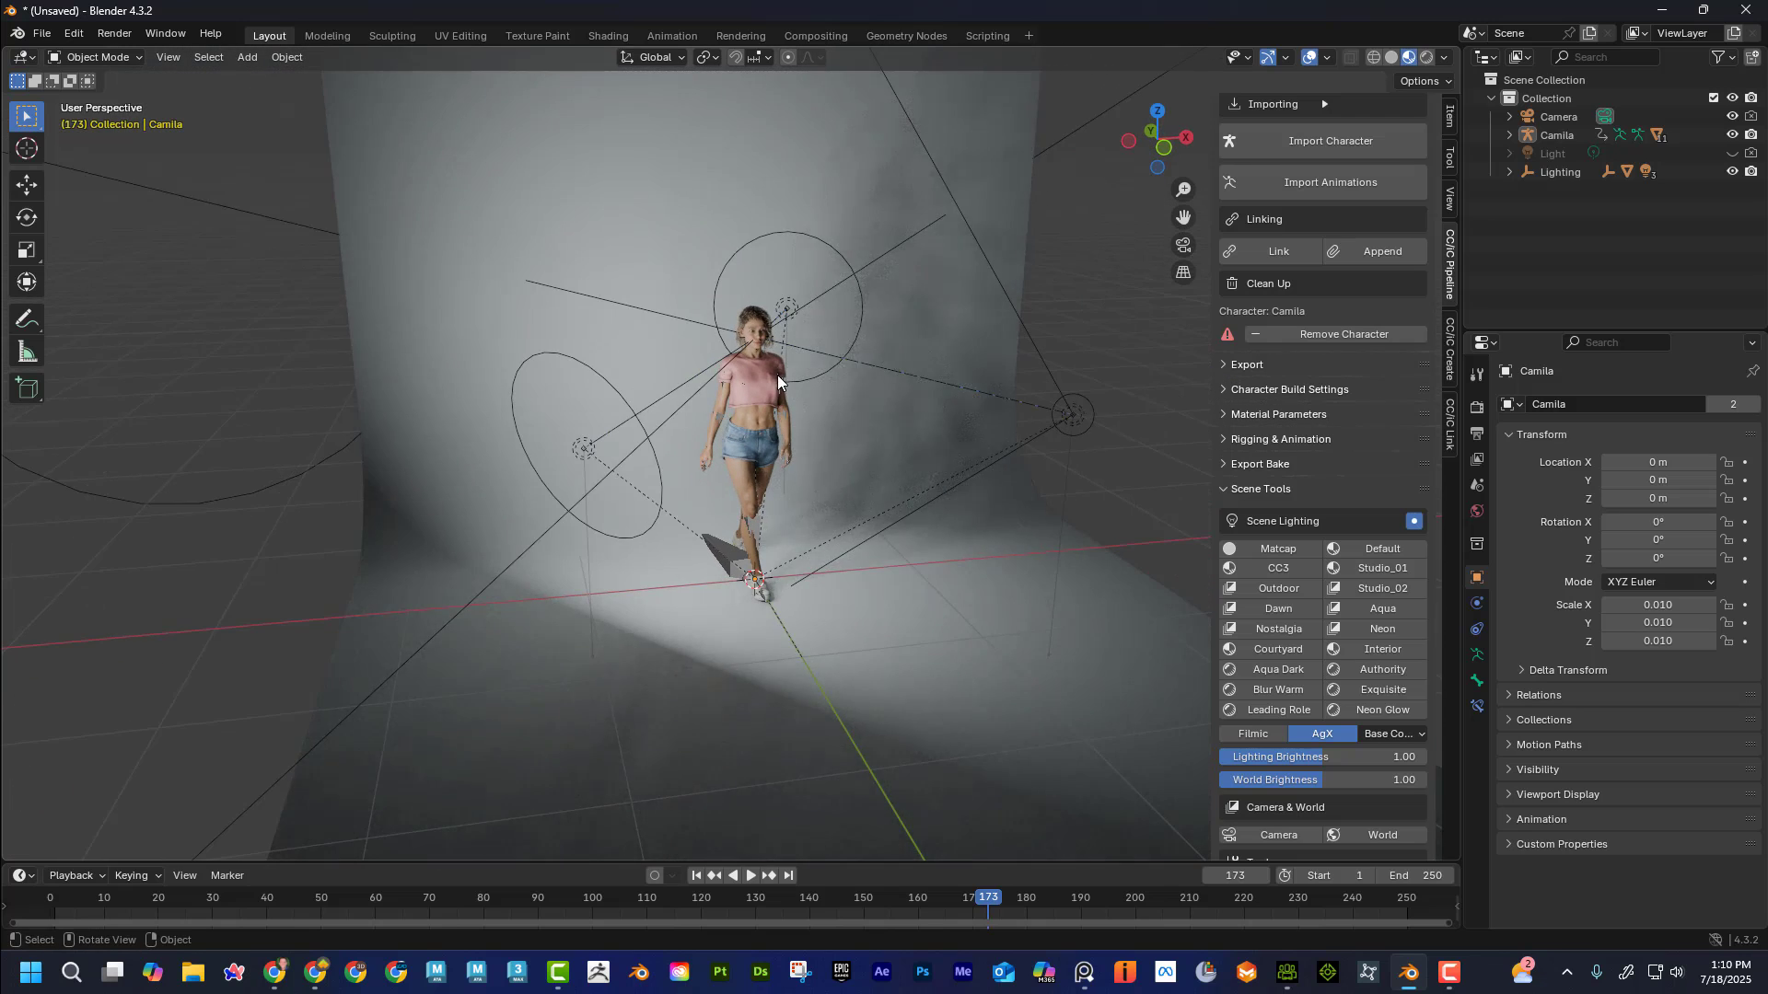
- Uncheck Extras in Viewport Overlays to hide the light rig helpers
click(1326, 59)
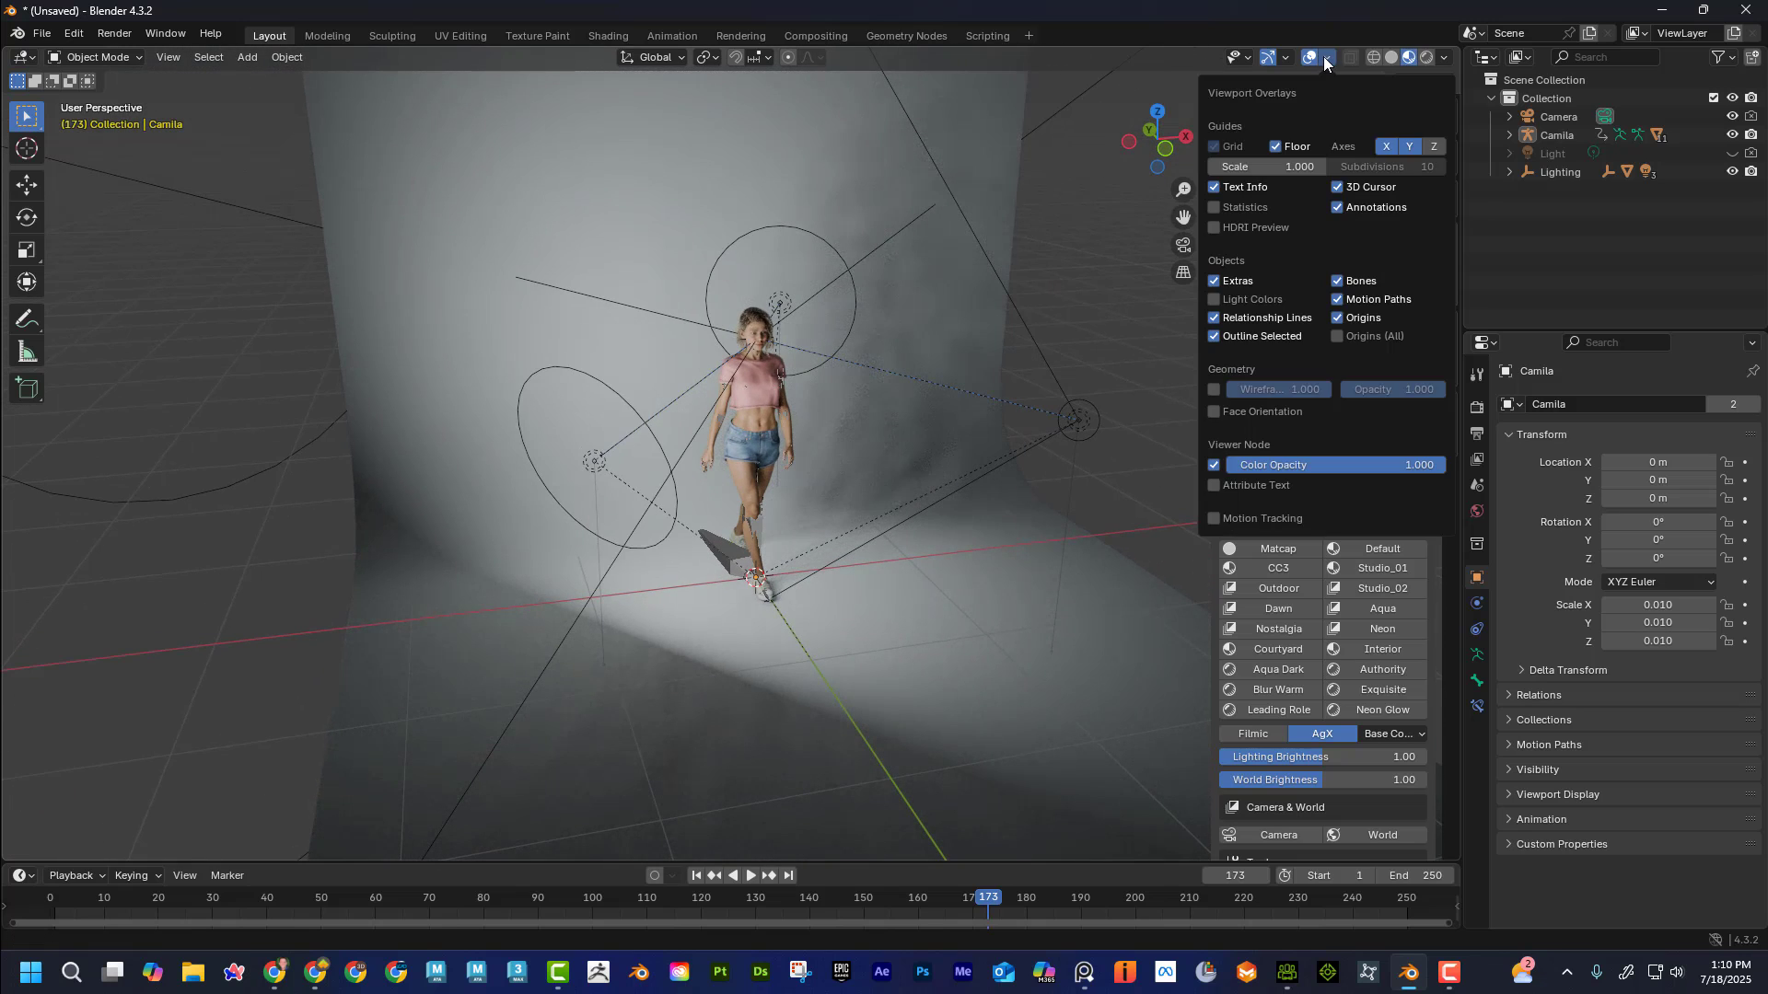
click(1213, 282)
scroll(815, 425, up, 5)
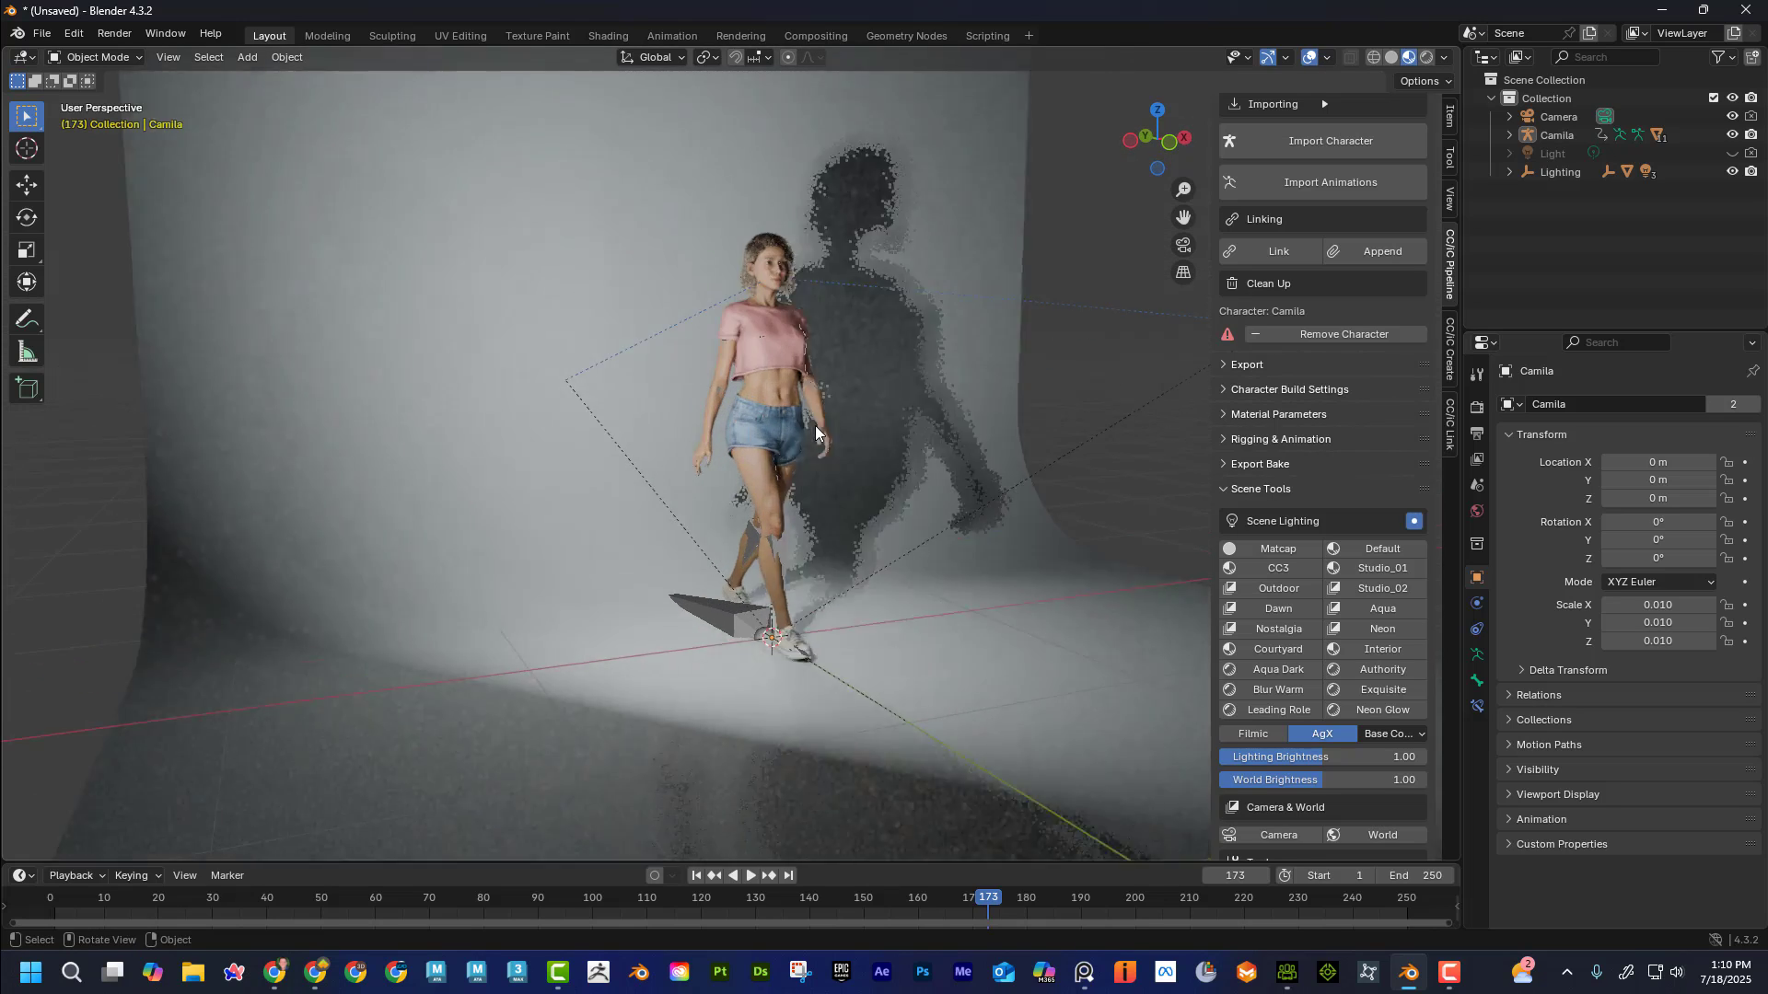
- Orbit to face Camila, play the walk, and stop it back at the start
middle_drag(913, 407, 729, 471)
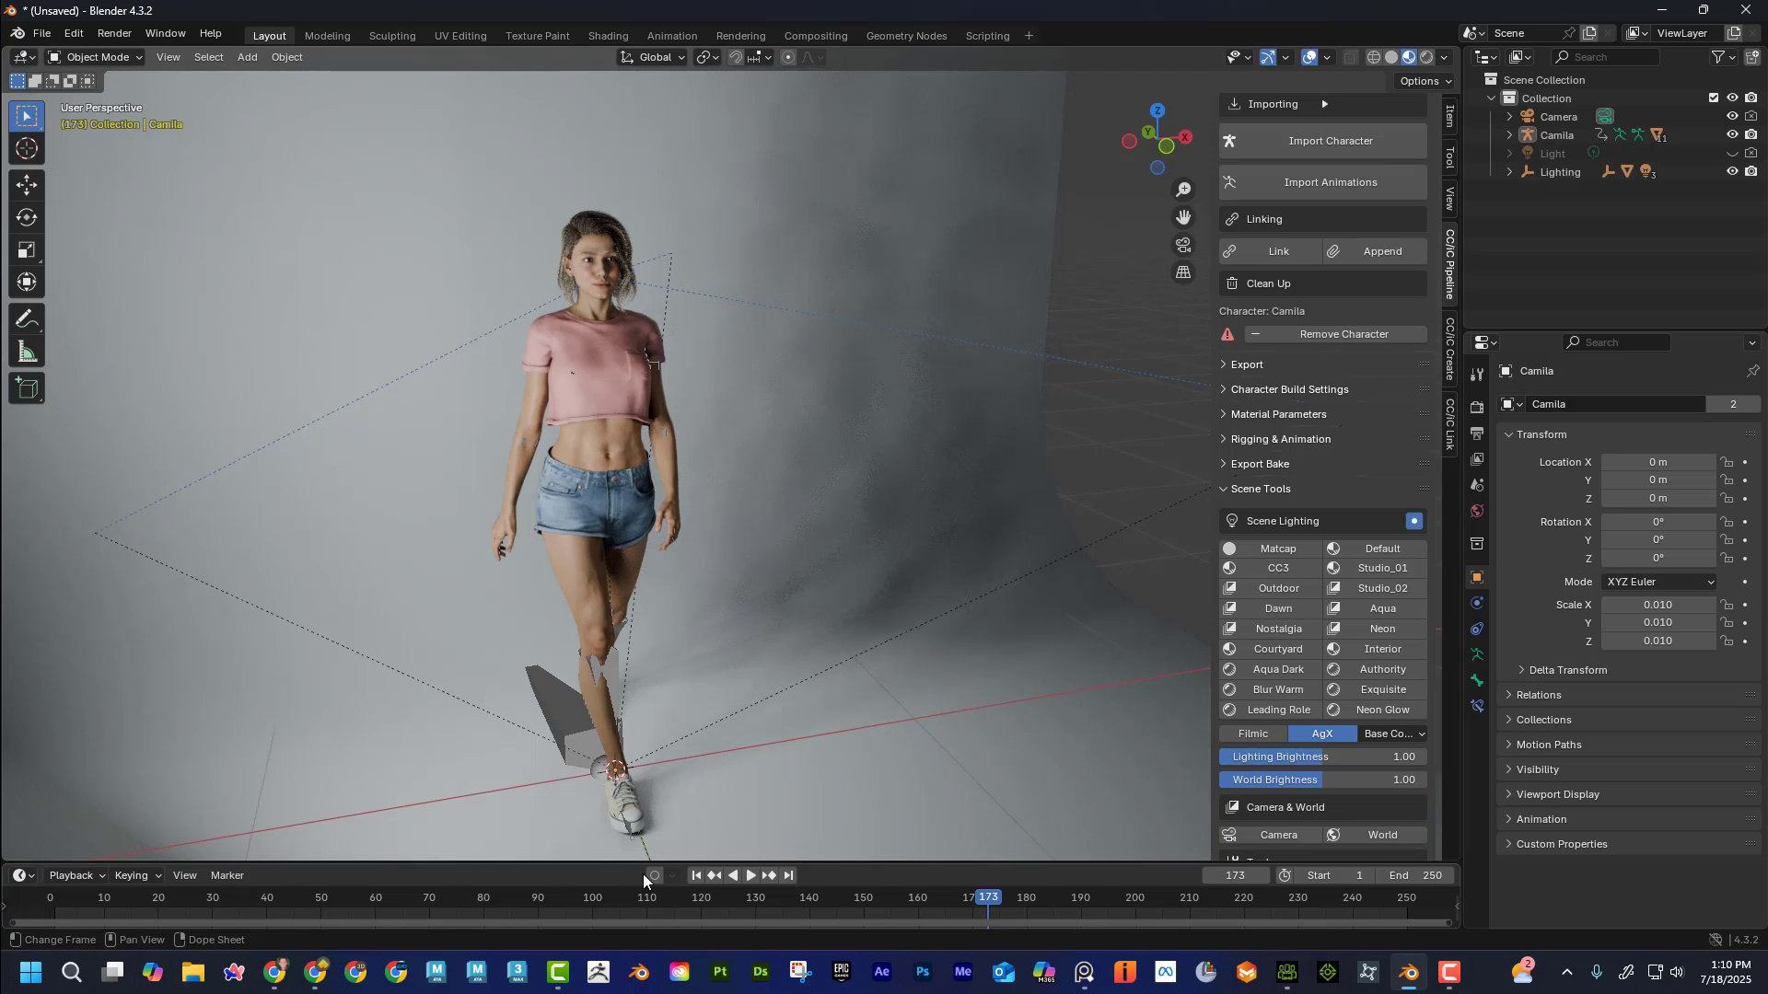
drag(963, 897, 716, 897)
click(750, 876)
drag(823, 868, 52, 875)
key(space)
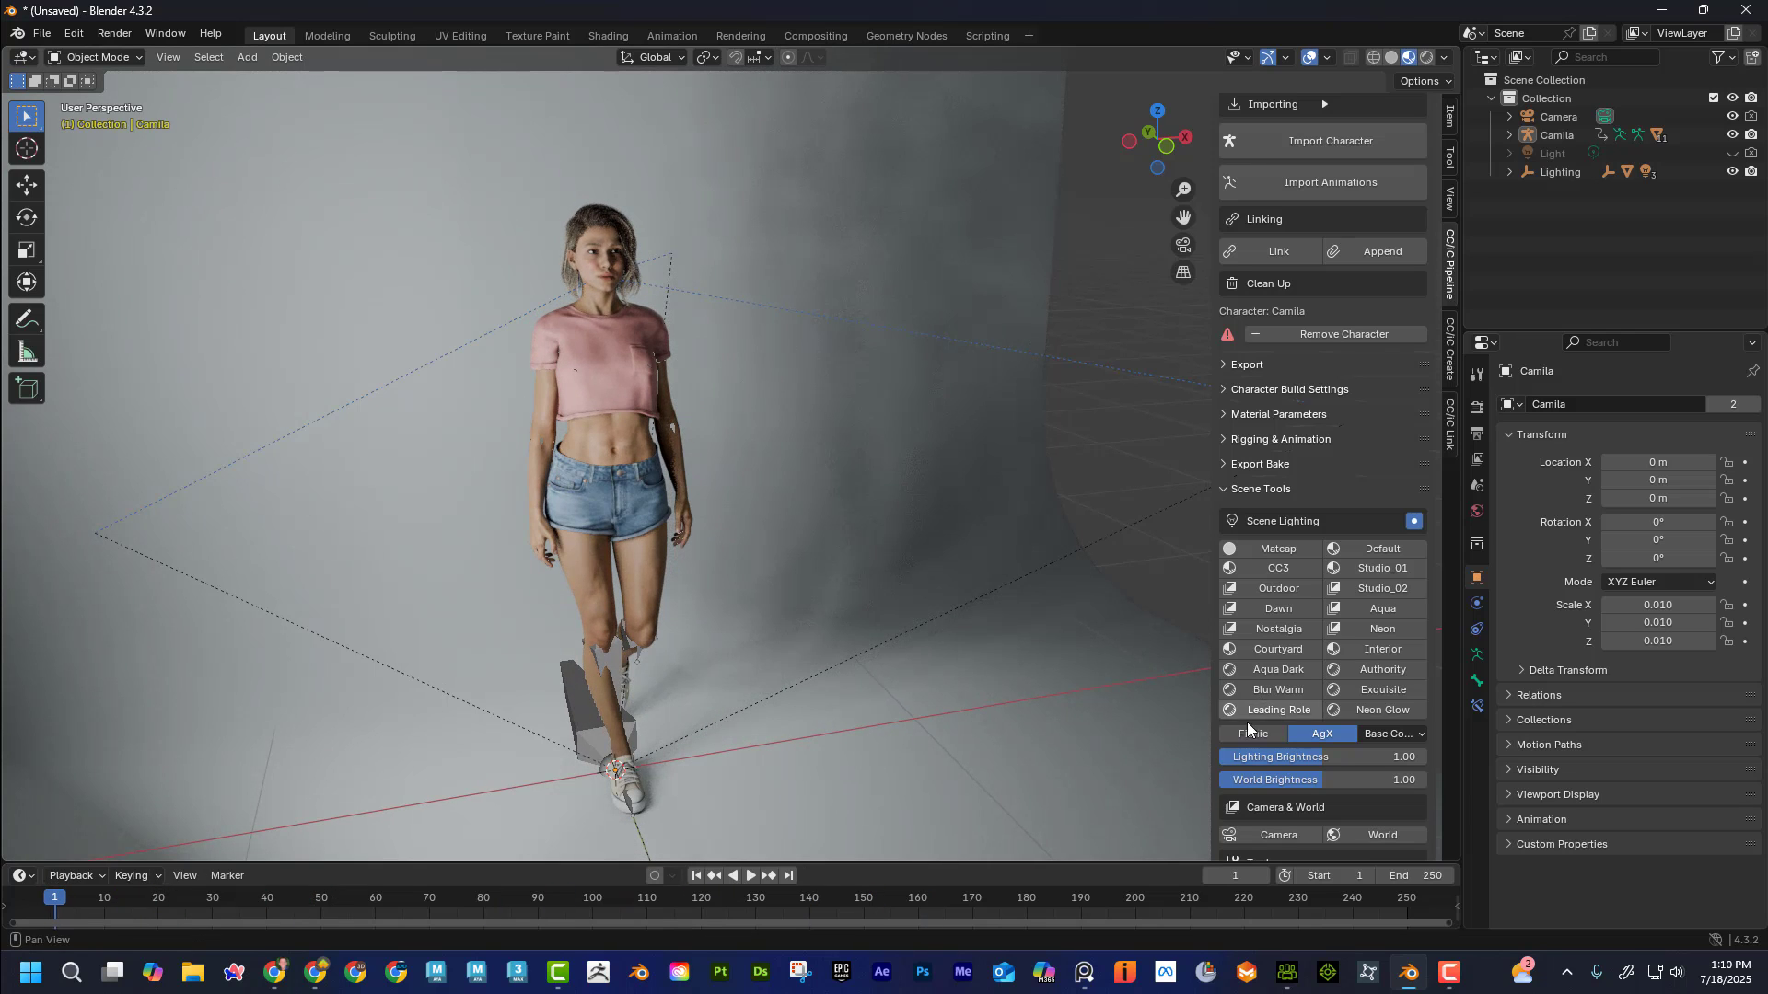
- In Character Creator, browse Content to Animation > Motion > 2.Human Female > Perform
mouse_move(1287, 973)
click(1296, 854)
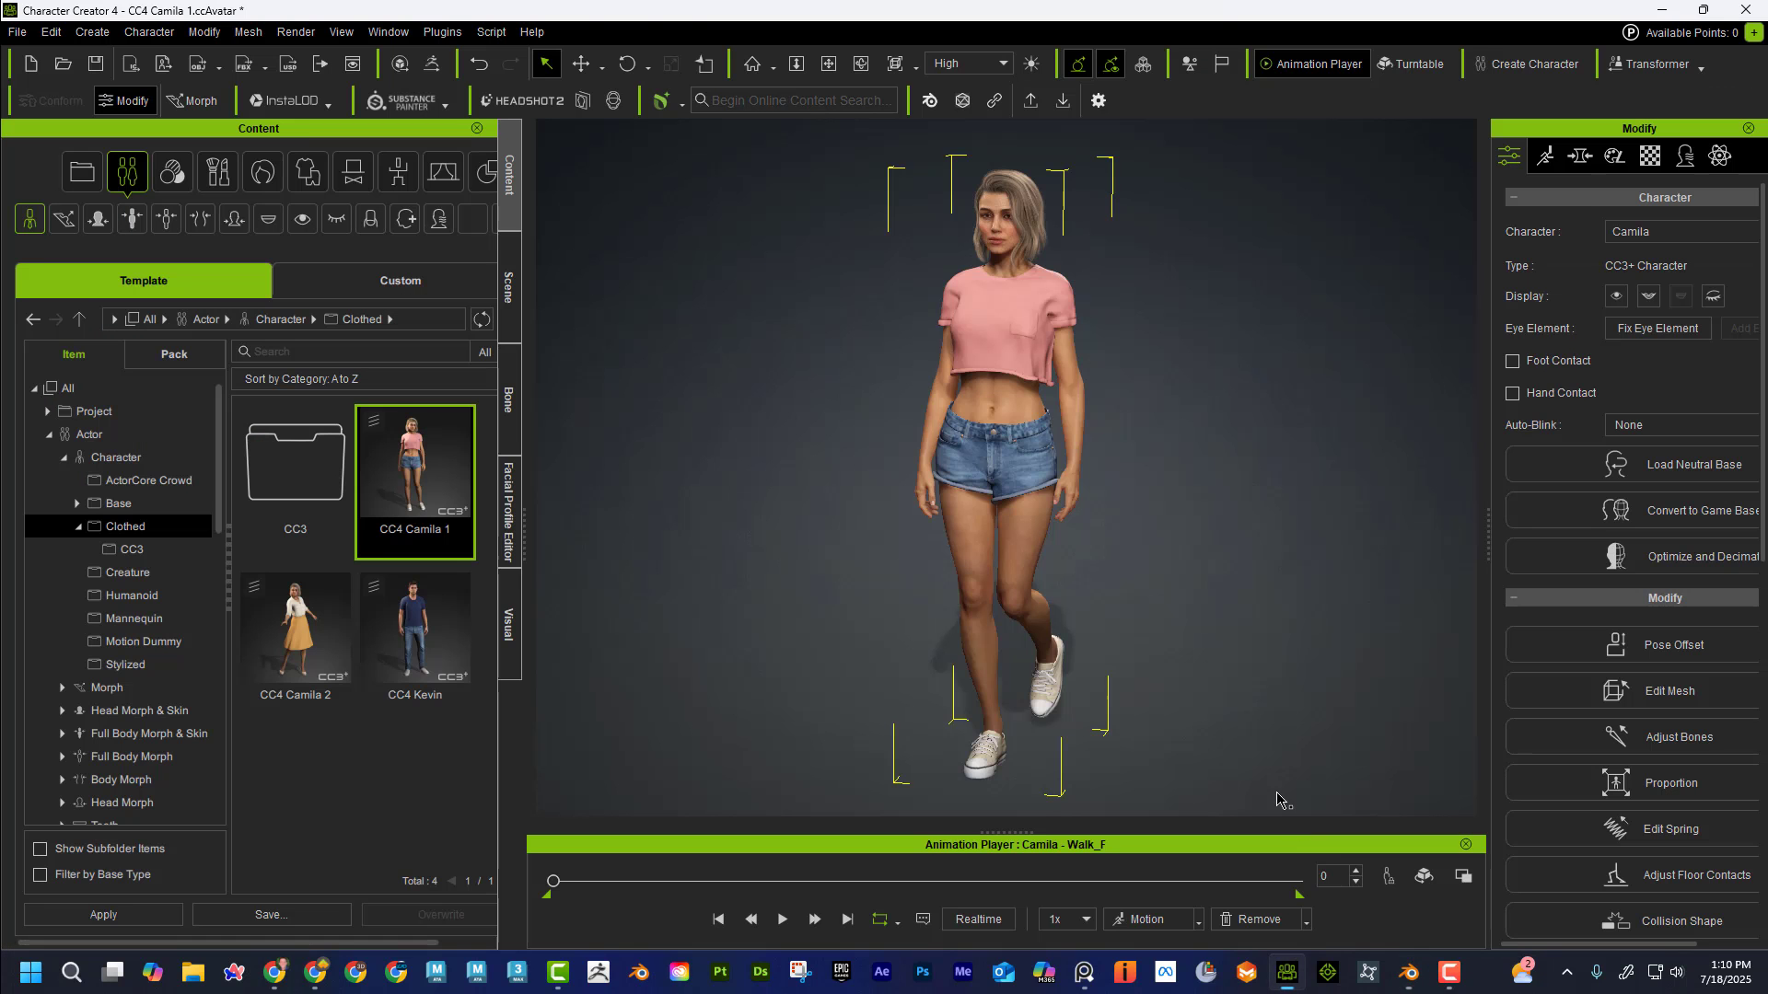
scroll(121, 665, down, 3)
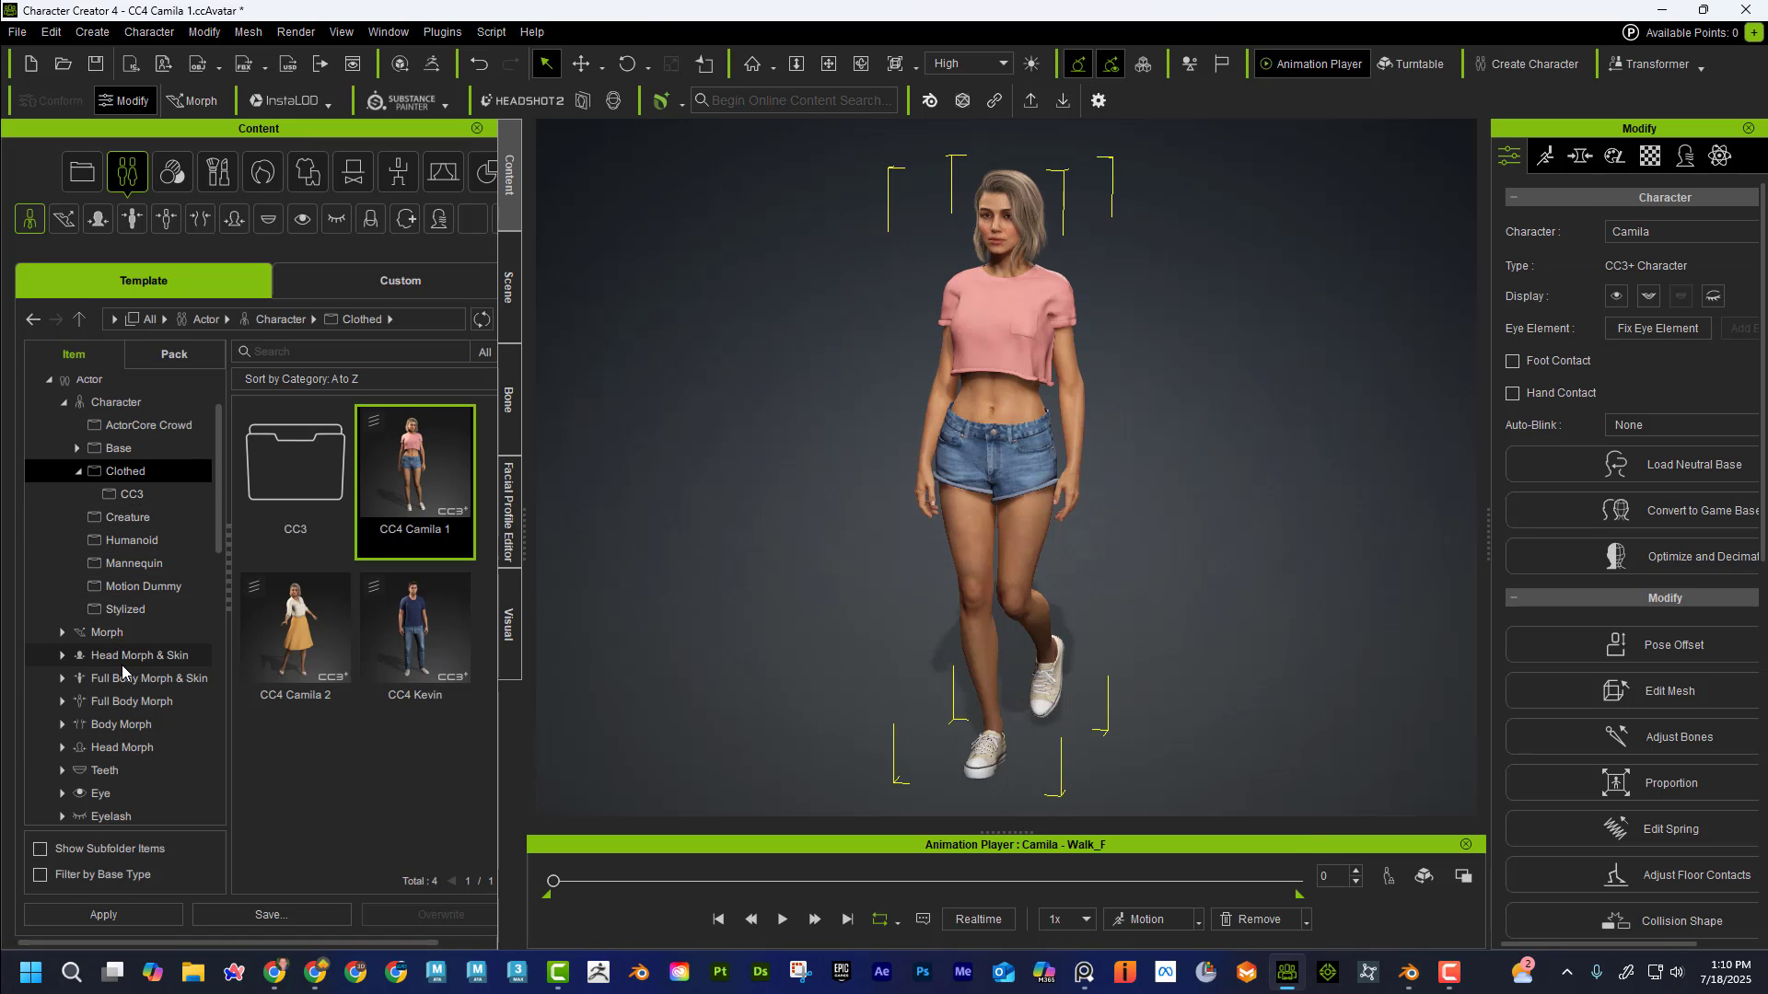
scroll(136, 521, down, 8)
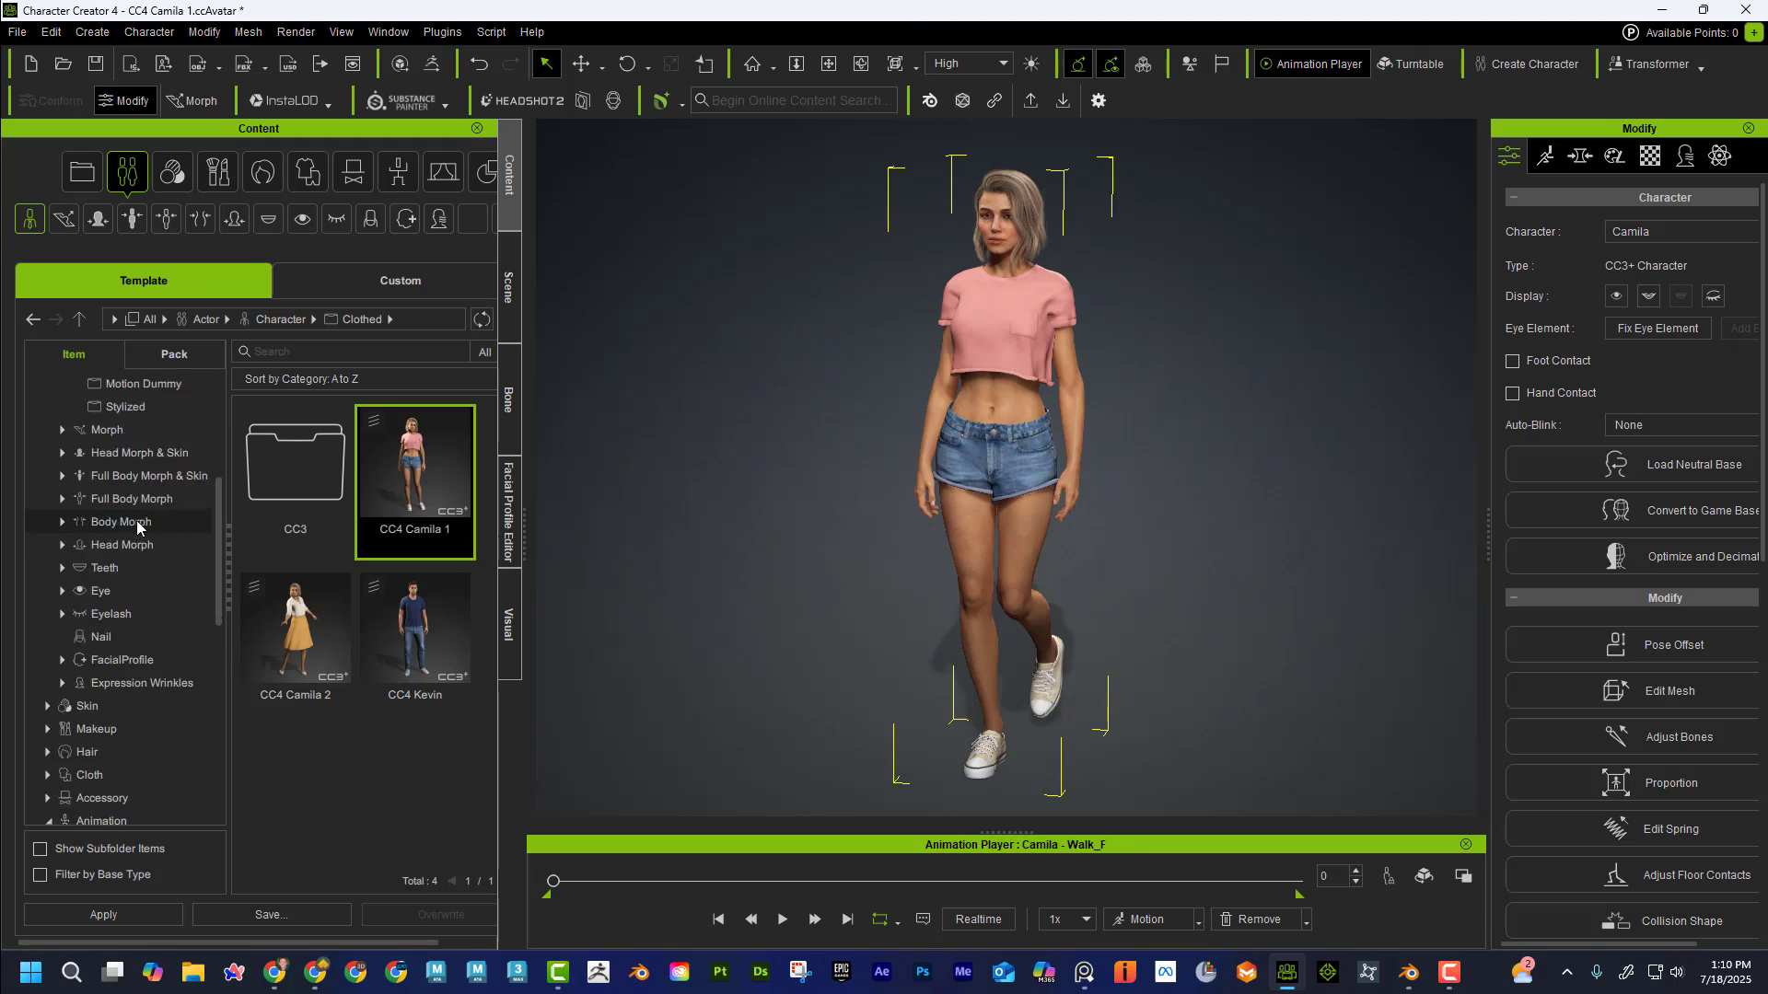
click(141, 750)
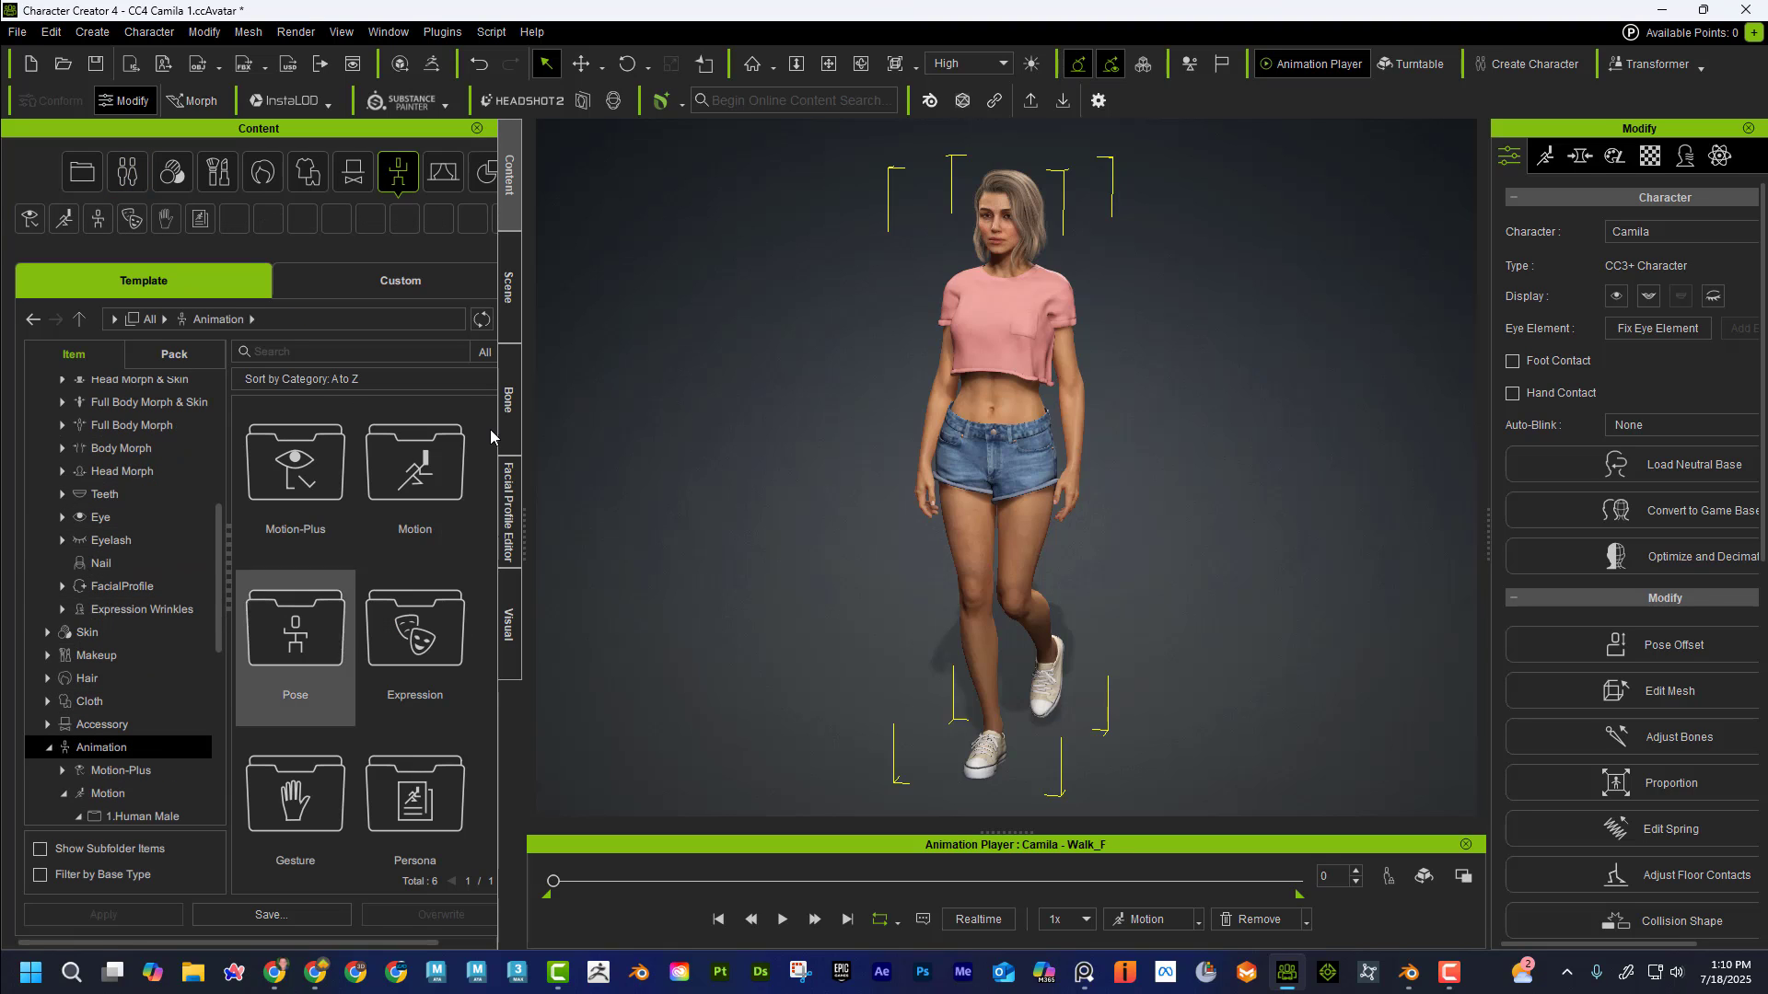
double_click(399, 474)
double_click(414, 462)
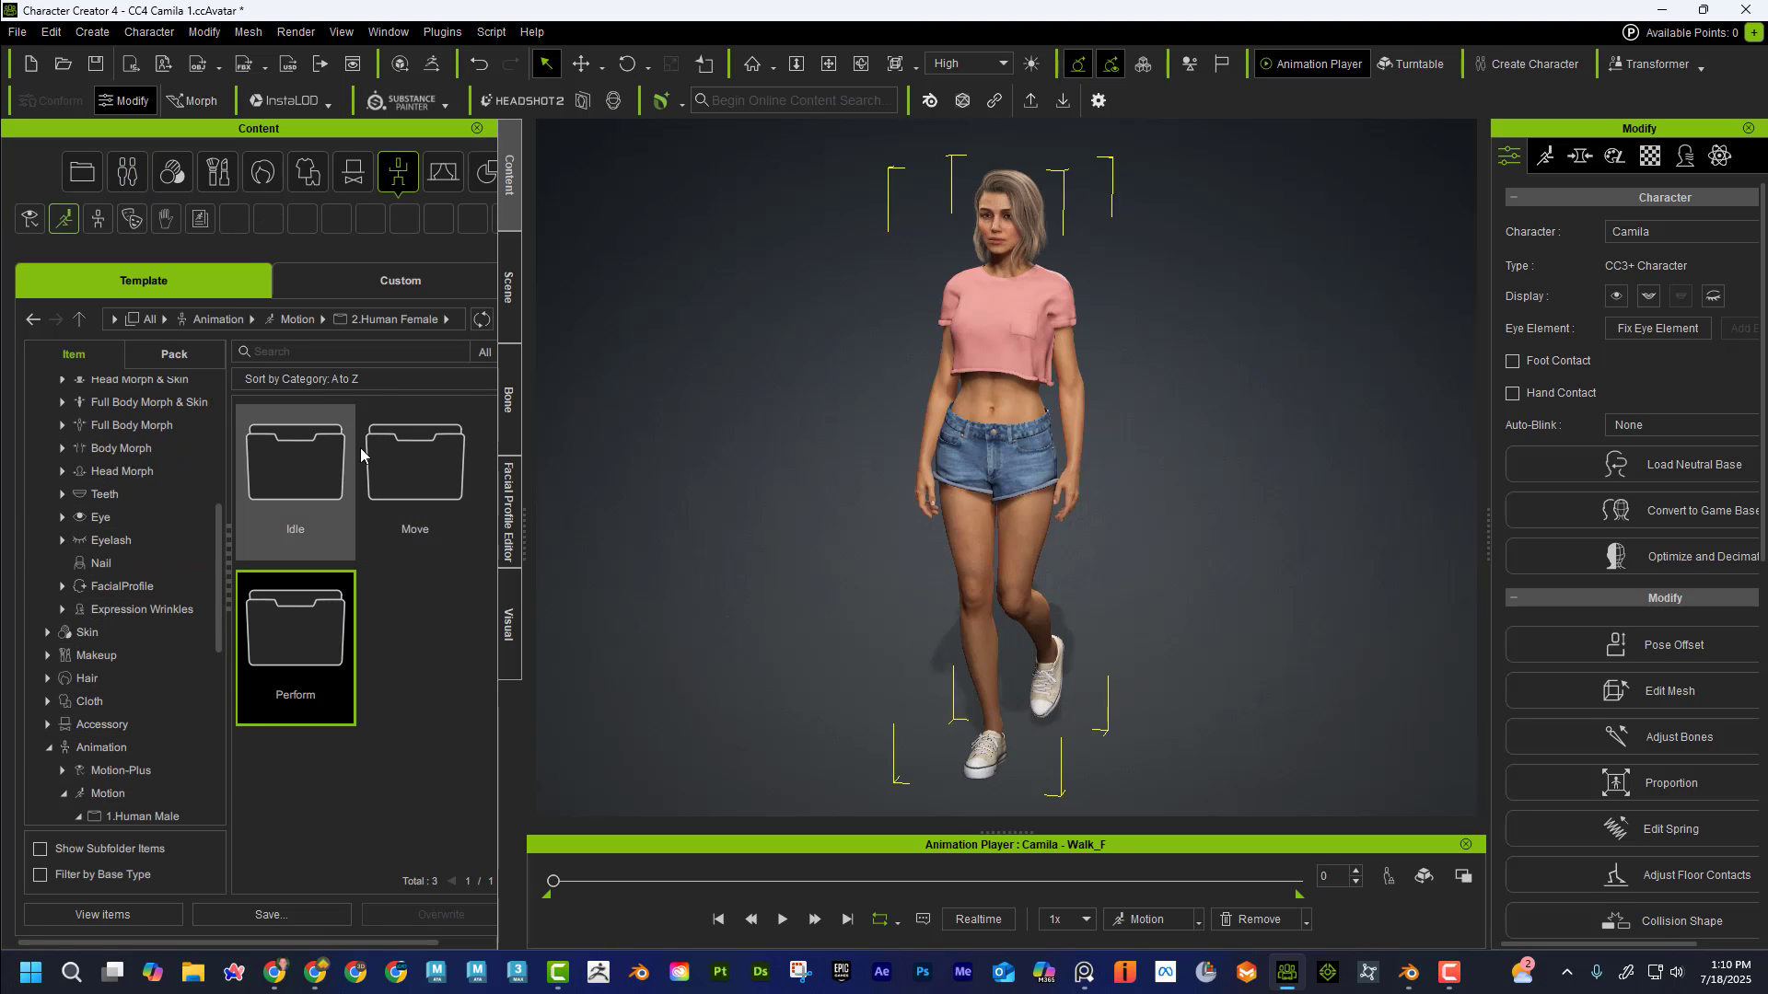
double_click(317, 644)
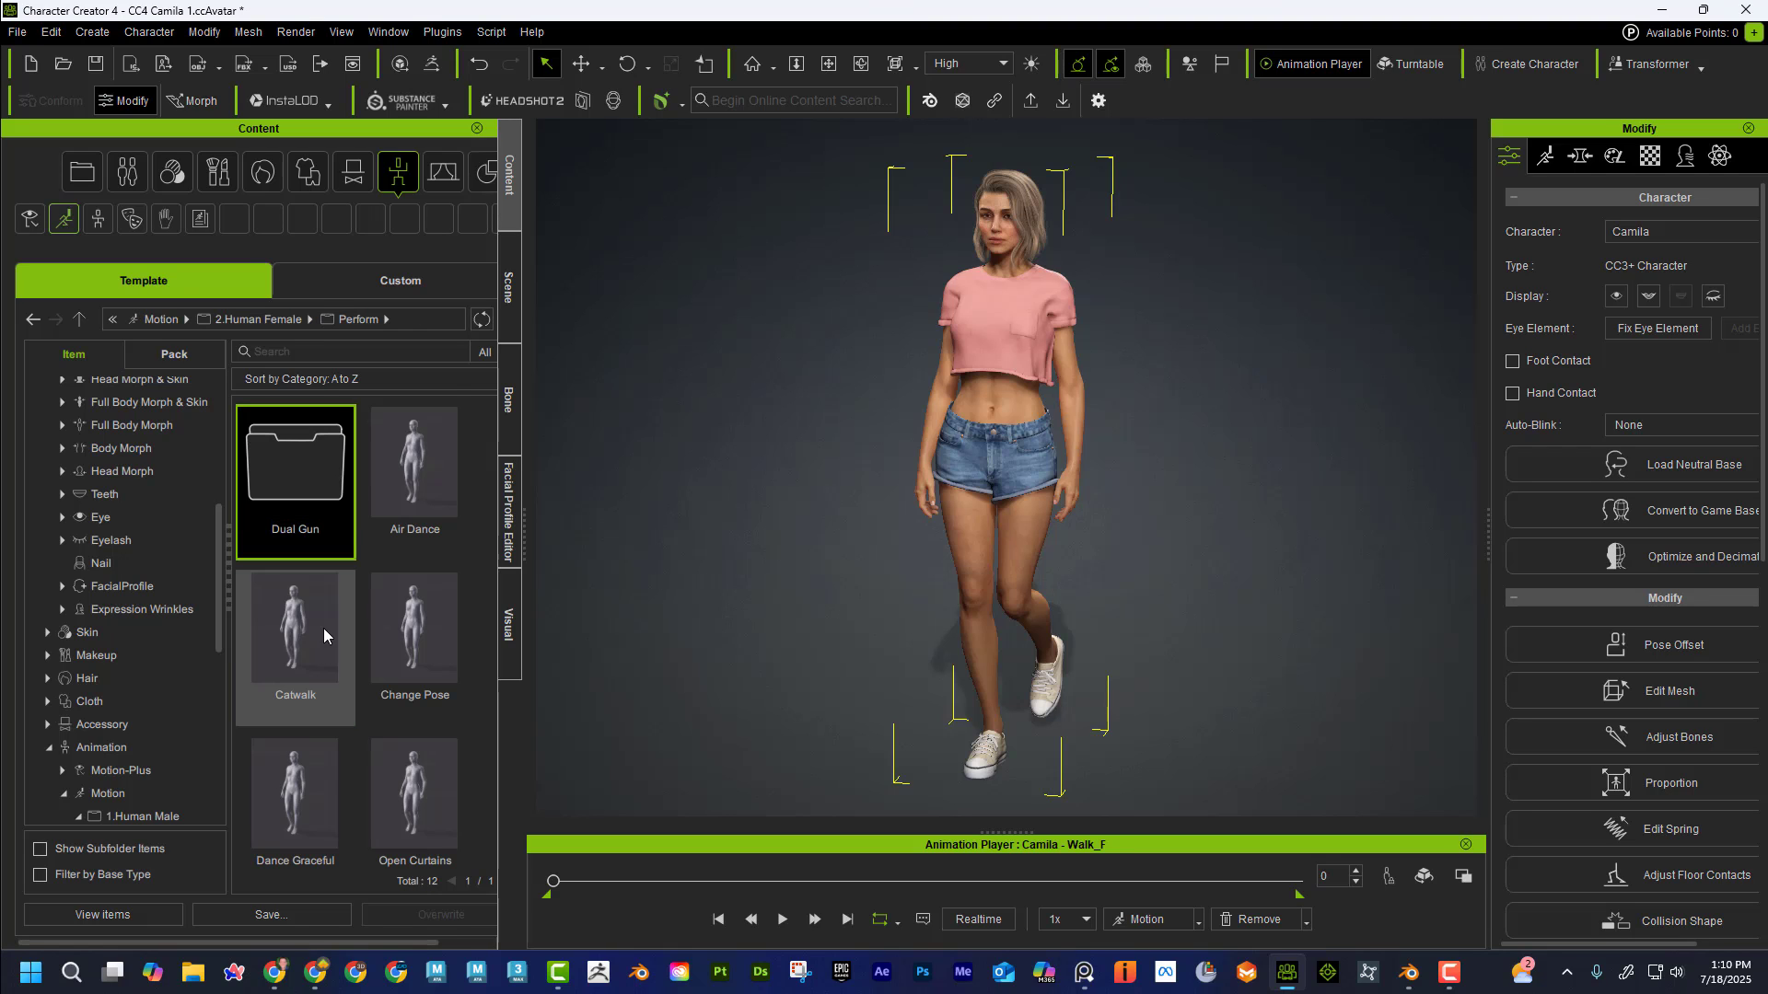
- Drag the Change Pose motion onto Camila and scrub through it
click(430, 634)
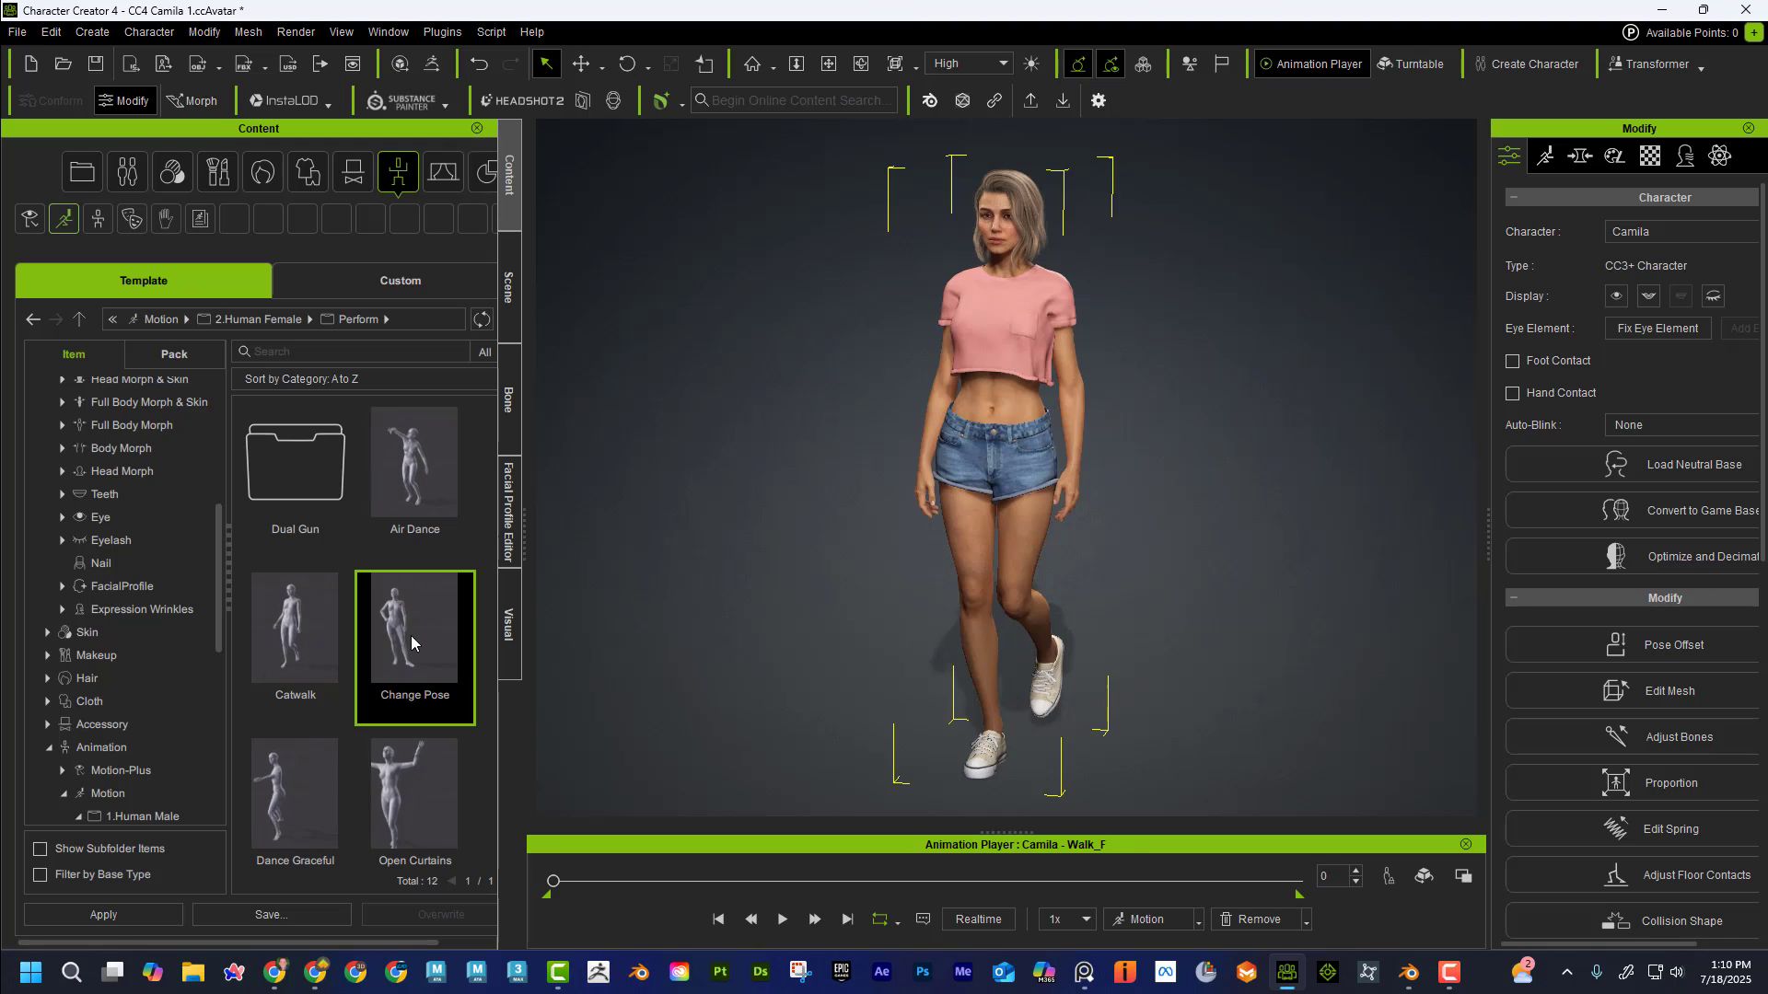
drag(427, 616, 962, 497)
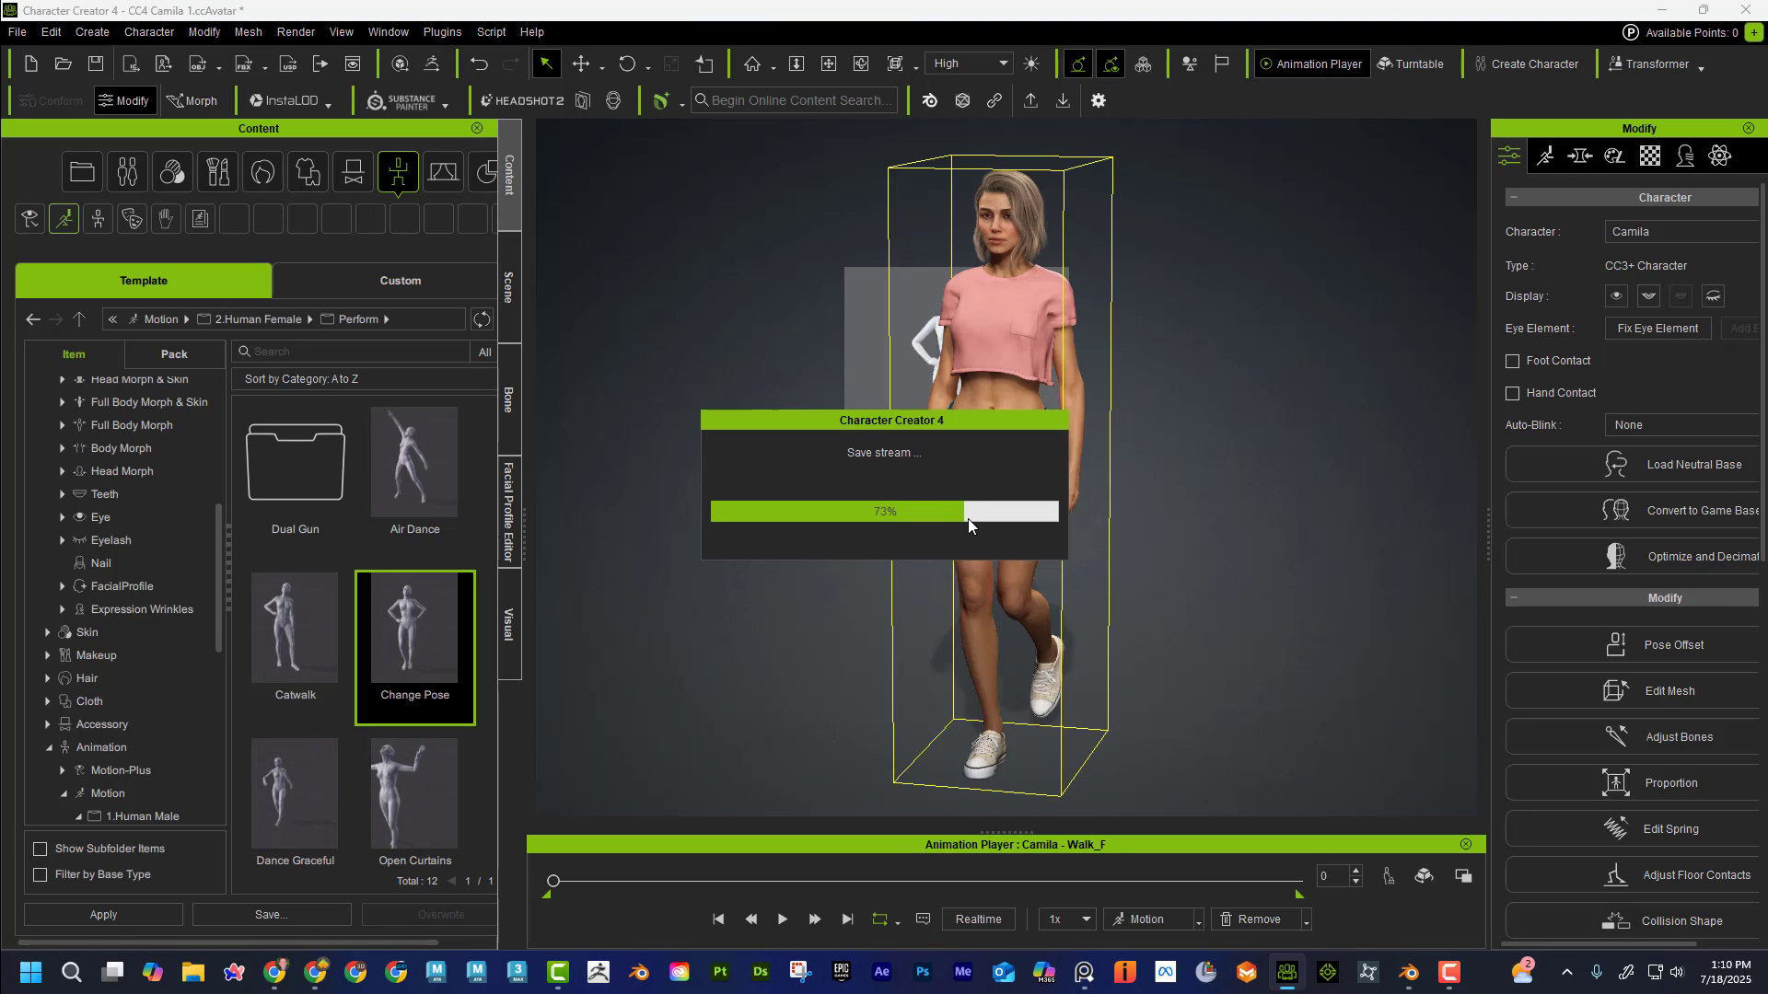
drag(611, 882, 550, 831)
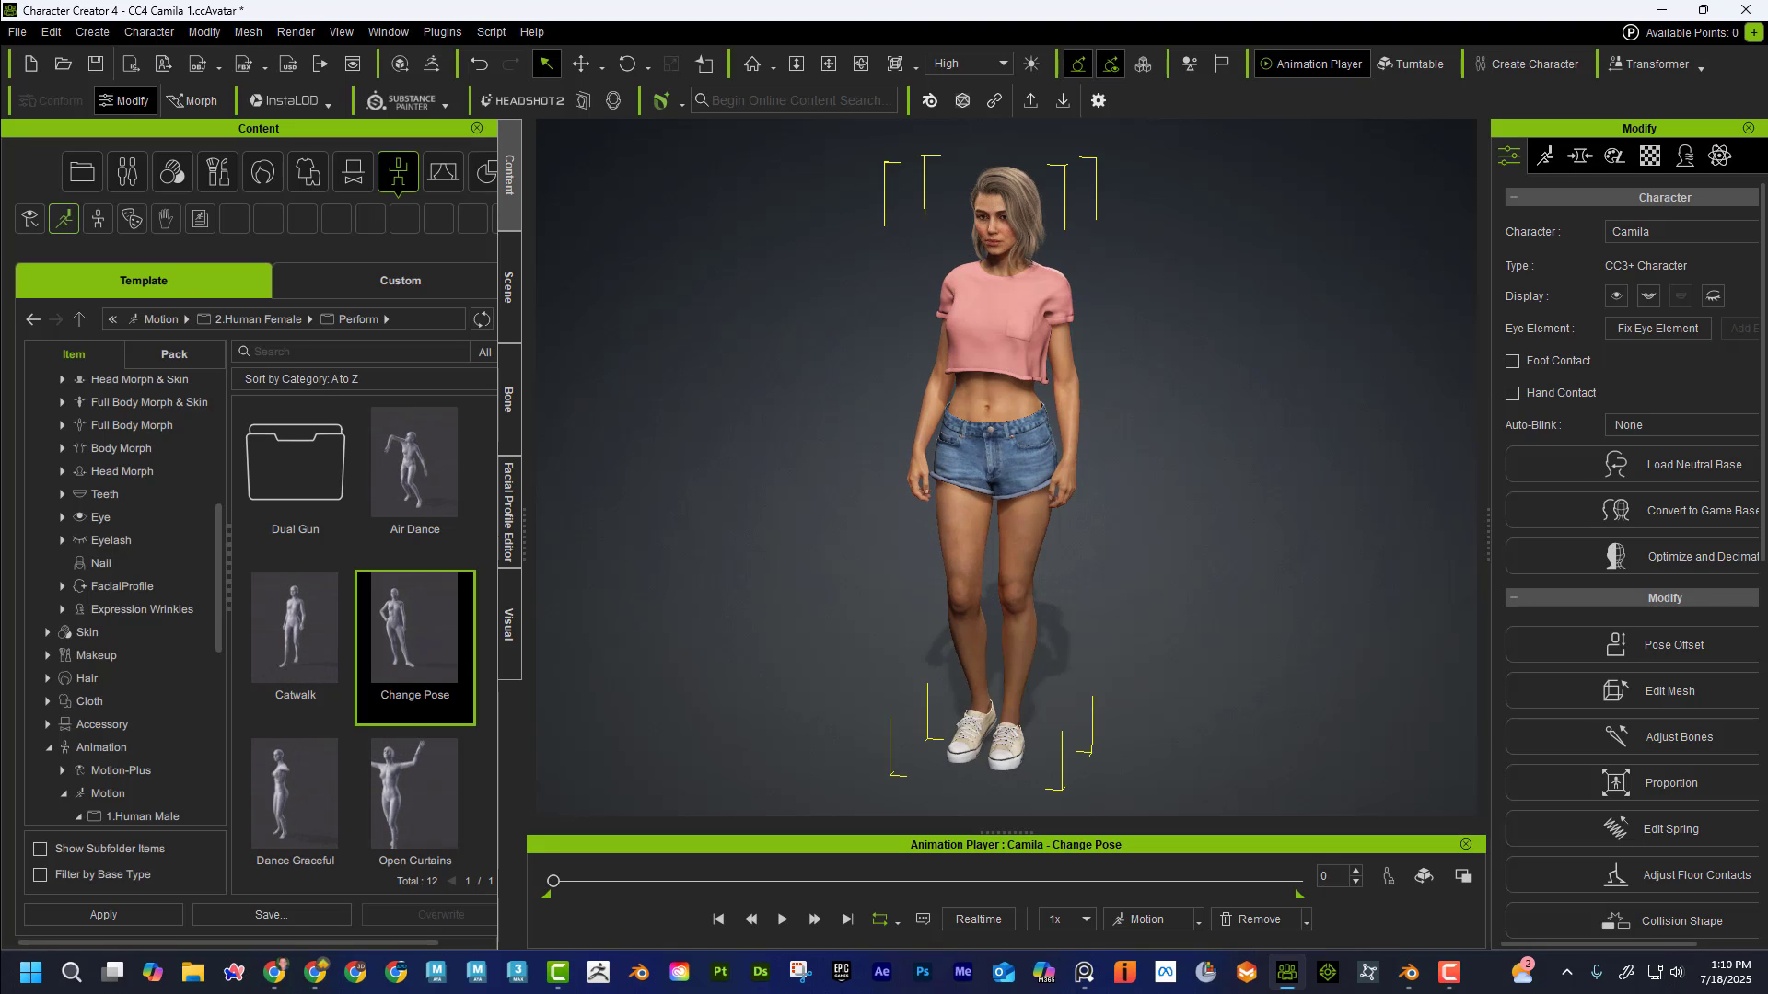
click(17, 31)
- Cancel an accidental Exit from the File menu to keep the project open
mouse_move(166, 212)
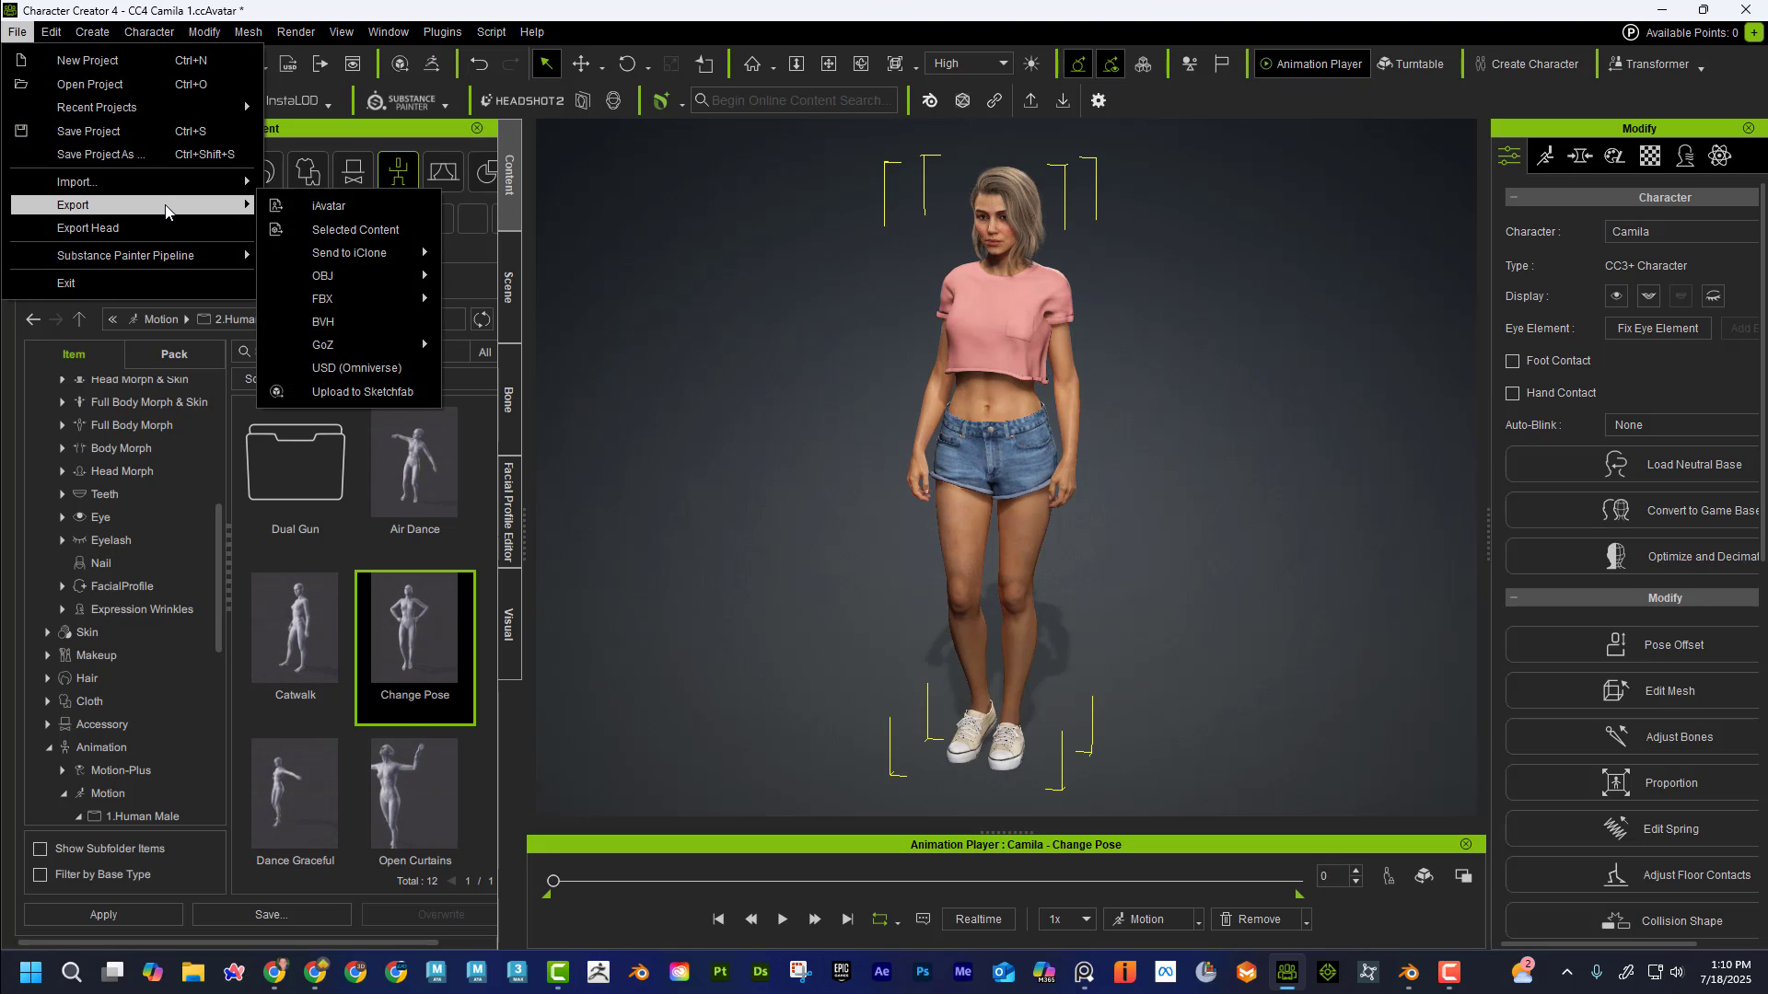
click(92, 282)
click(1034, 530)
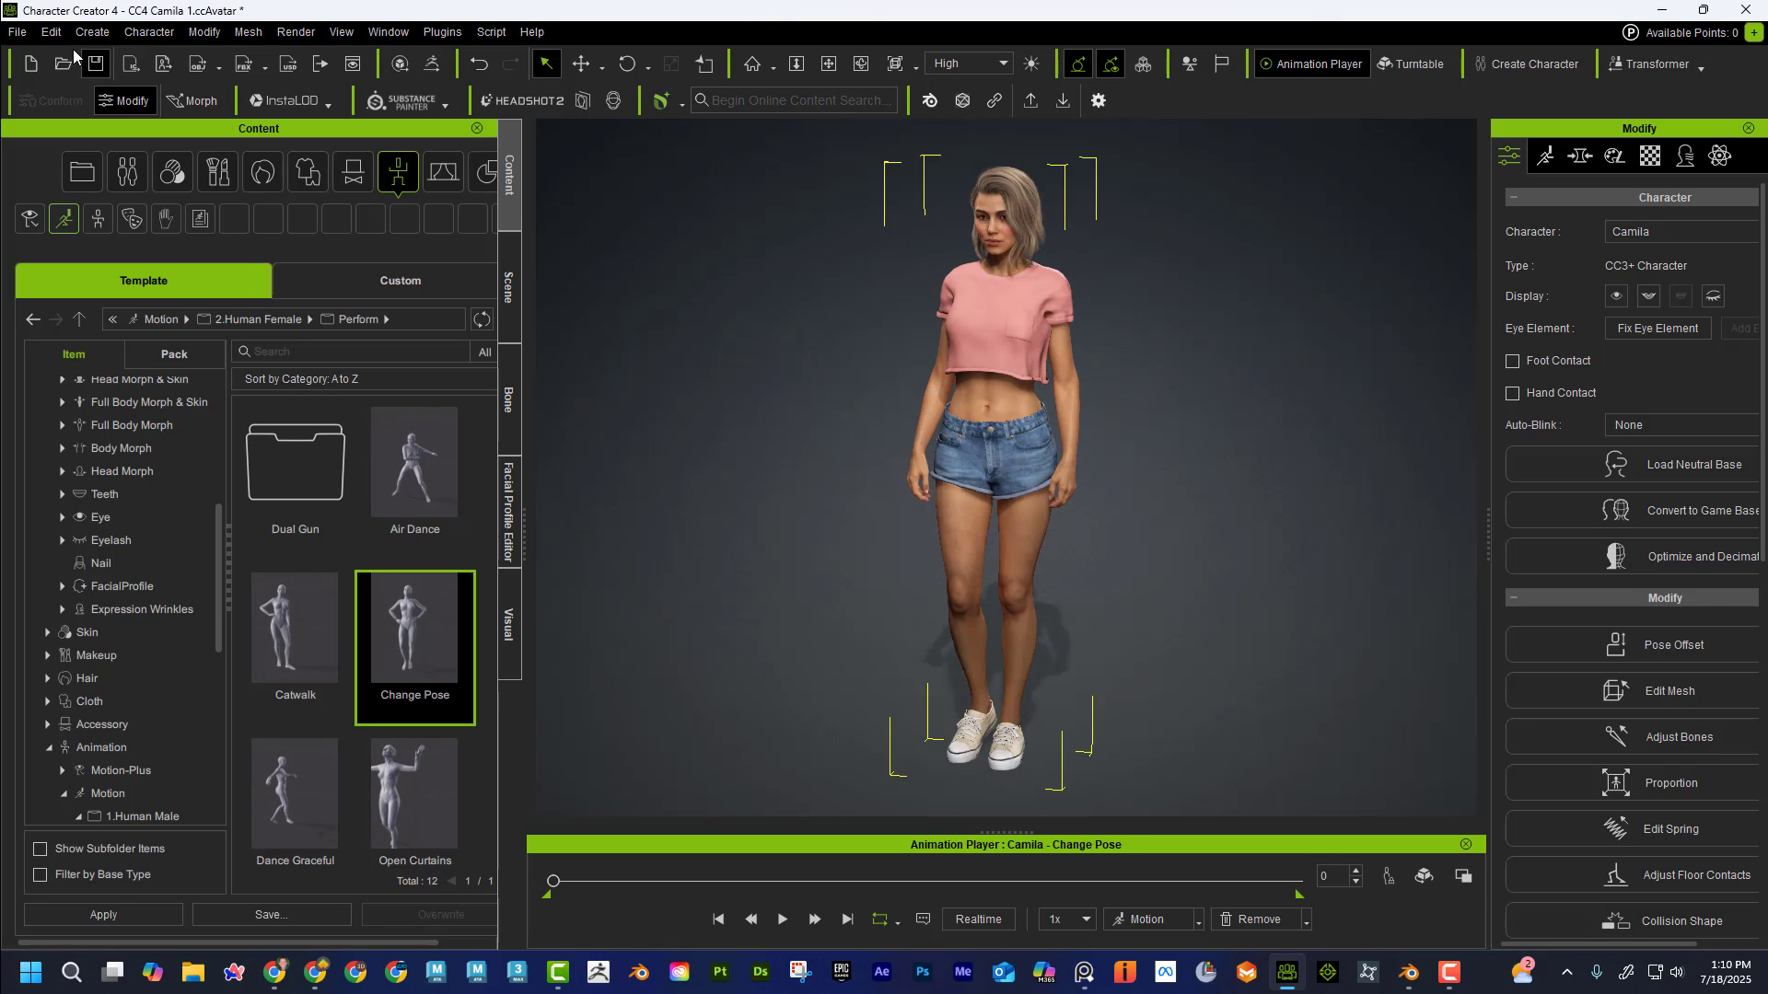
- Start an FBX Clothed Character export with the Blender preset and Motion content
click(17, 32)
mouse_move(175, 205)
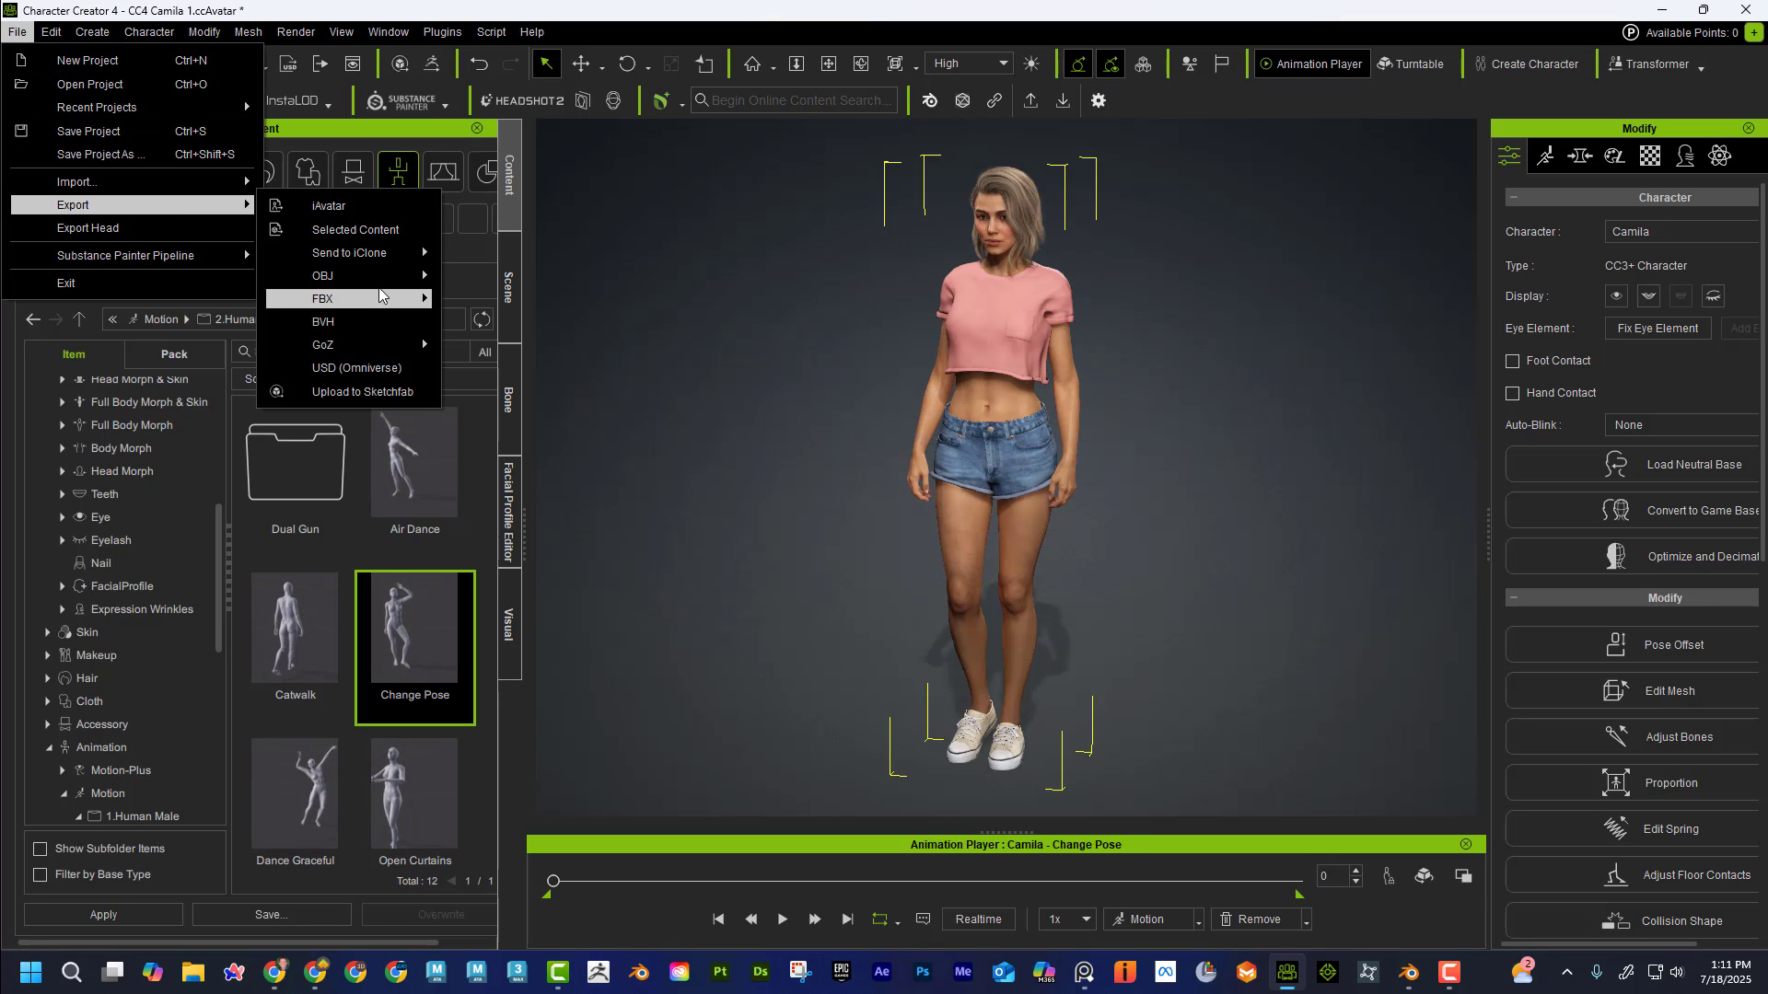
mouse_move(405, 298)
click(549, 320)
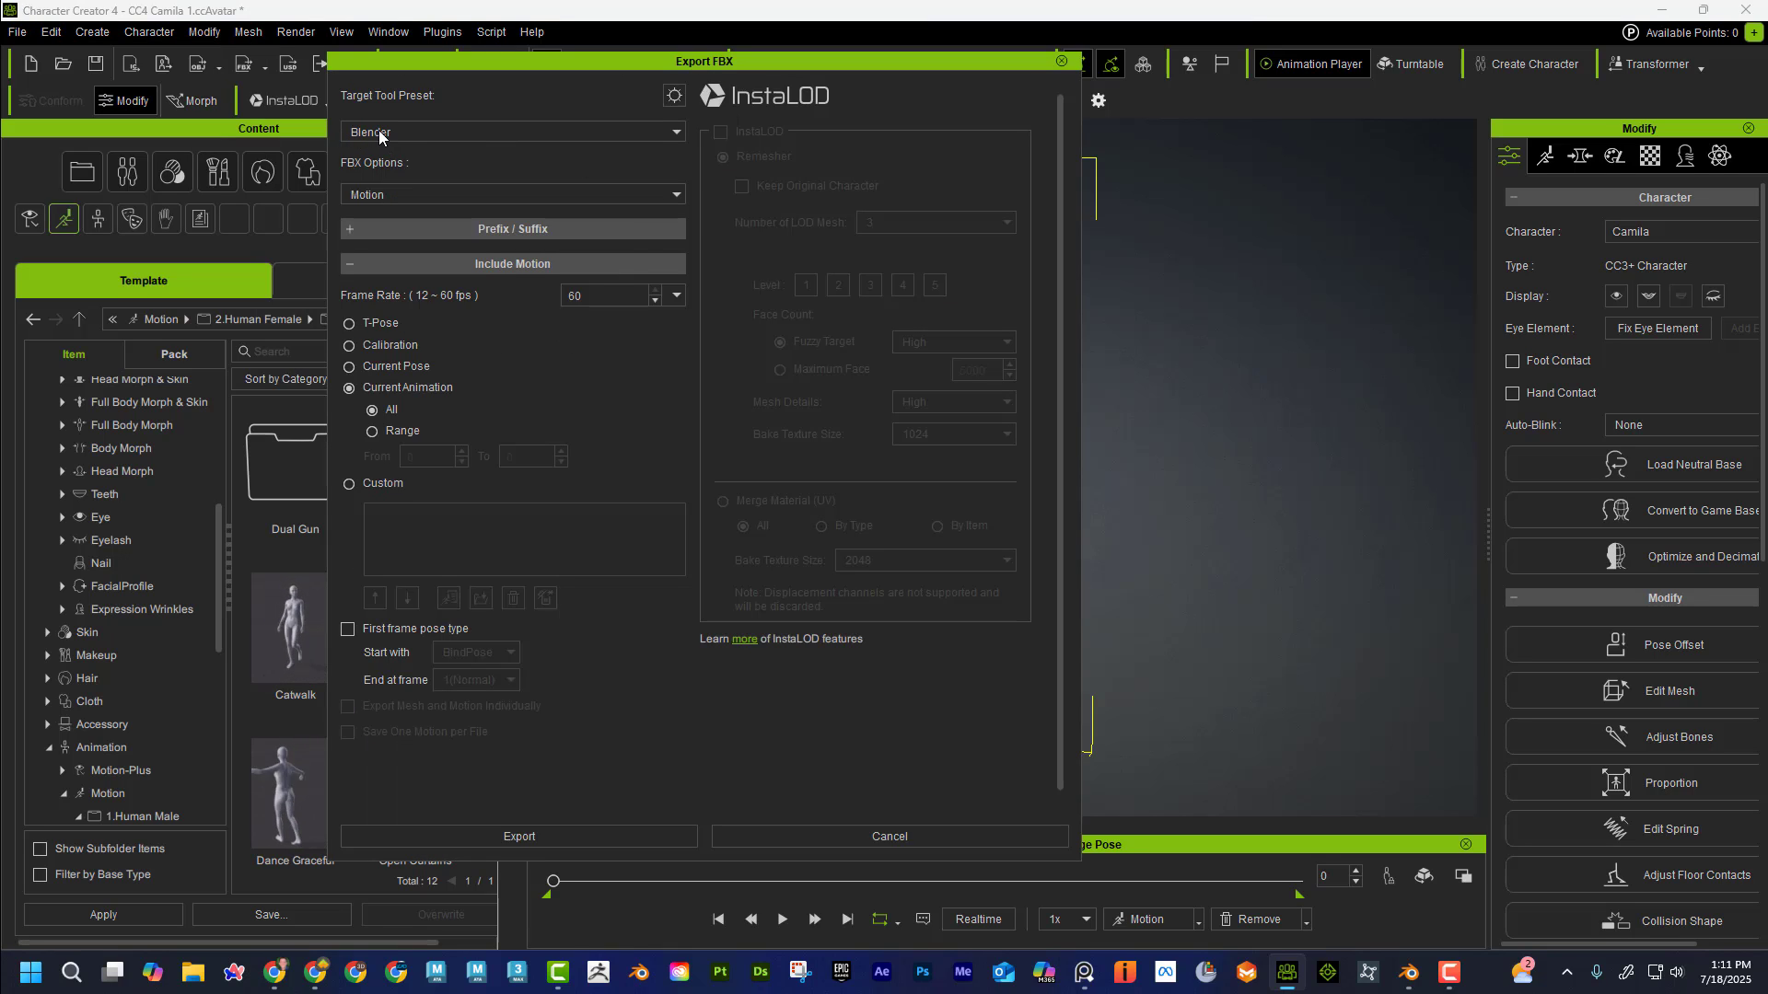
click(379, 134)
click(376, 175)
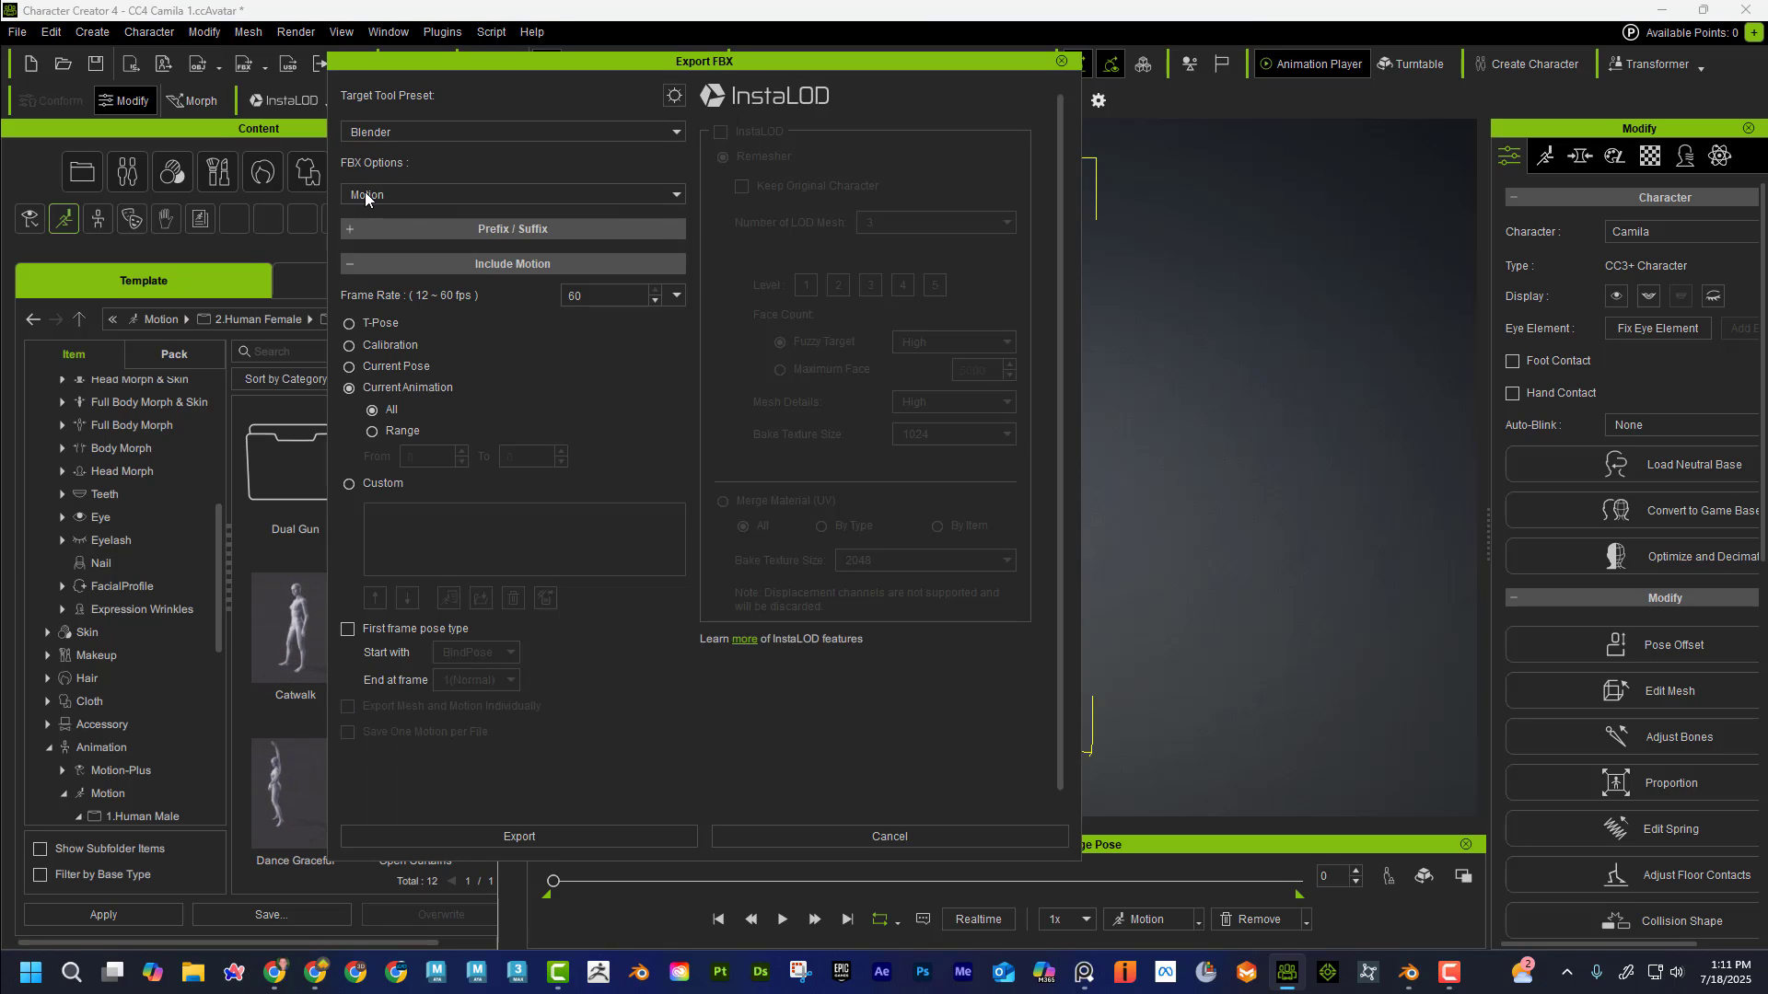
click(367, 196)
click(378, 229)
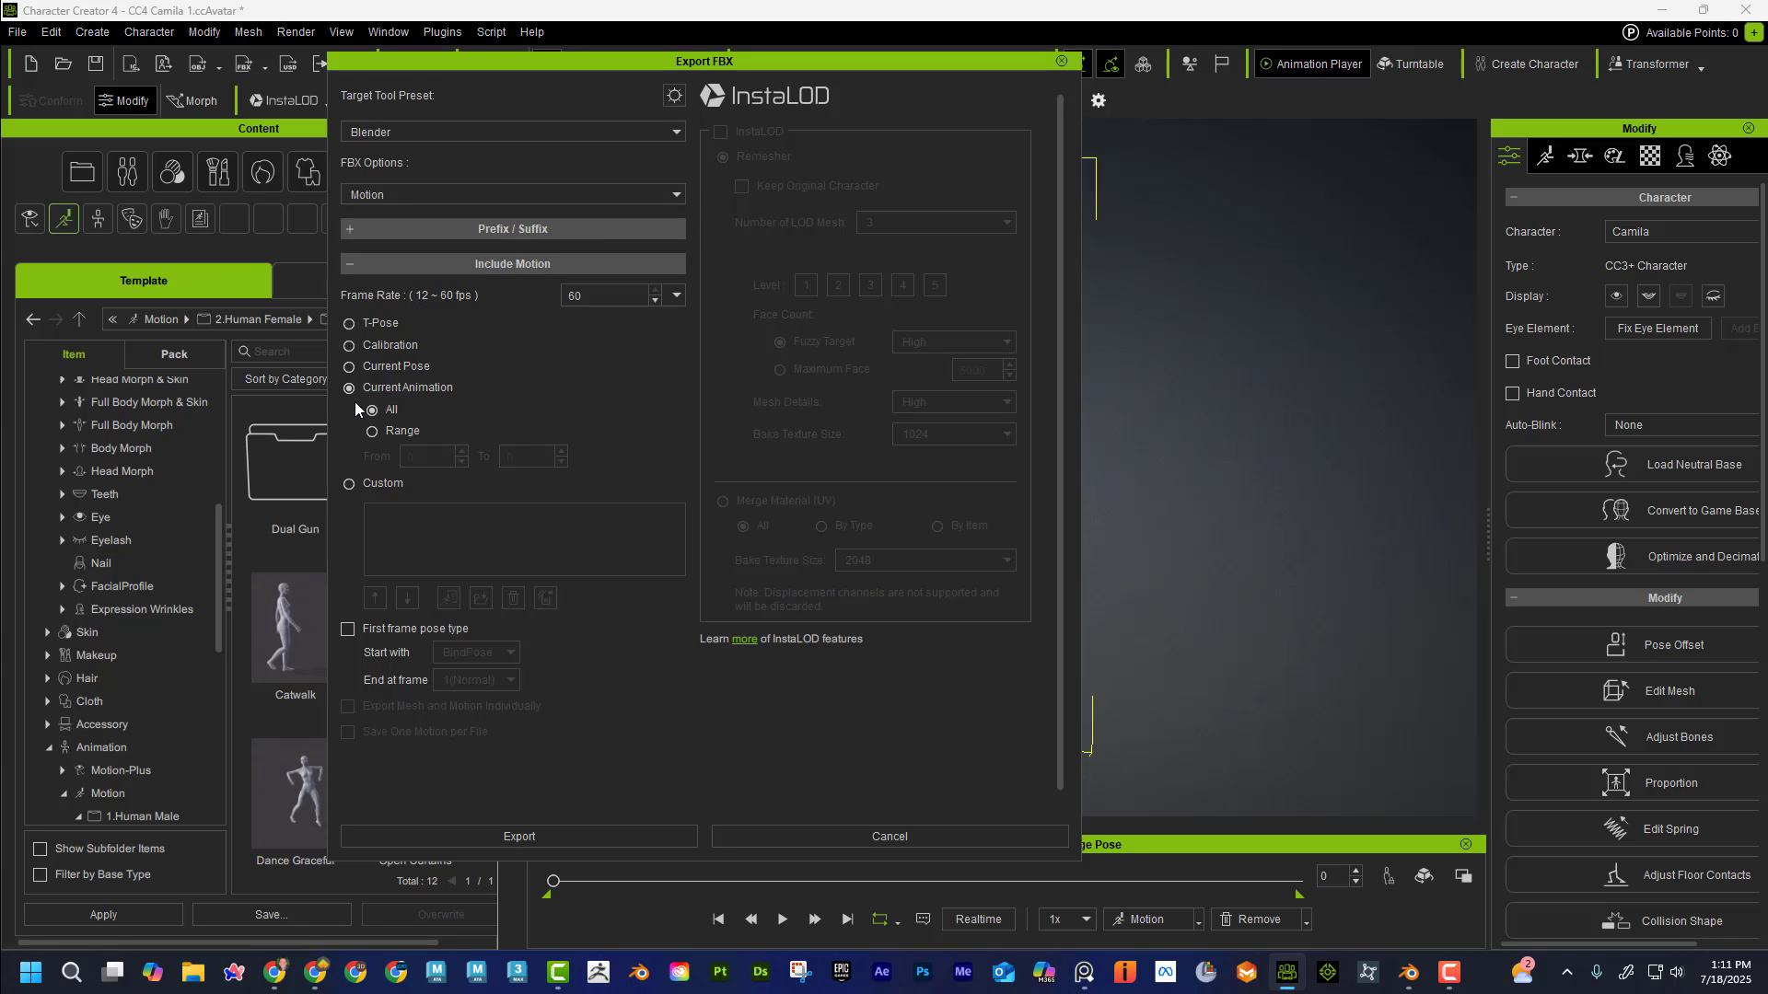
- Export and save the motion as MyMotion.fbx in the Camila folder
click(558, 837)
click(665, 296)
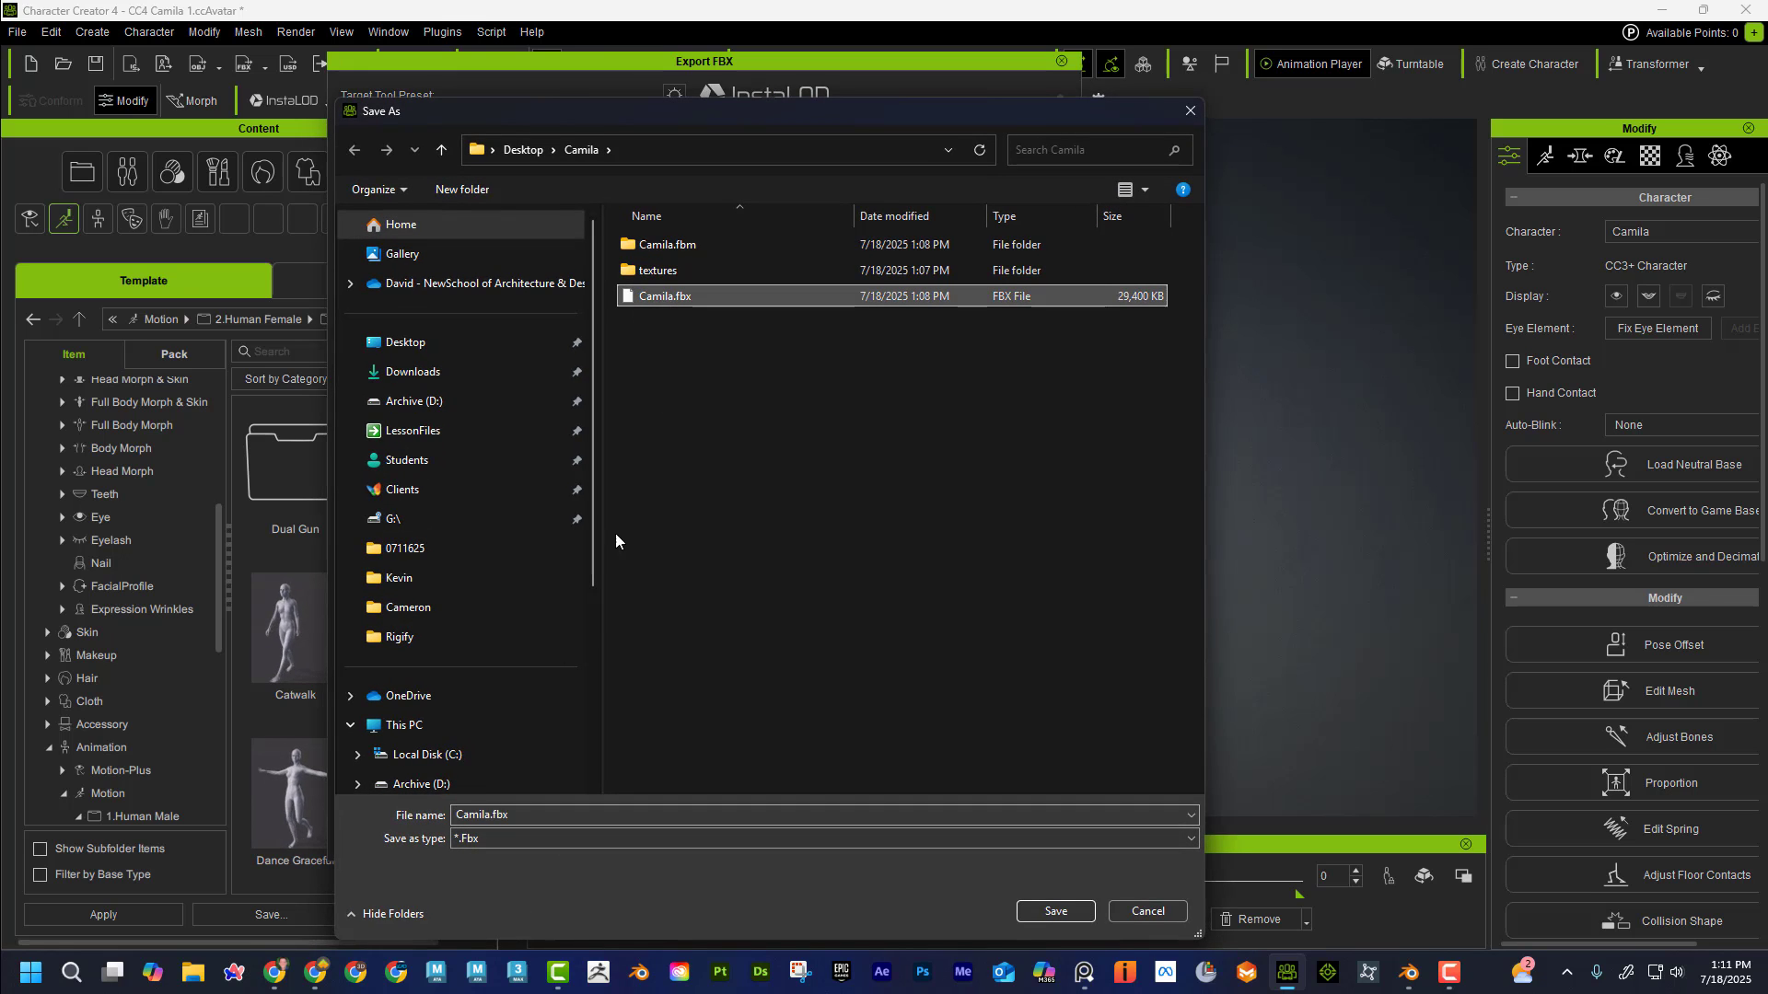
drag(594, 108, 726, 126)
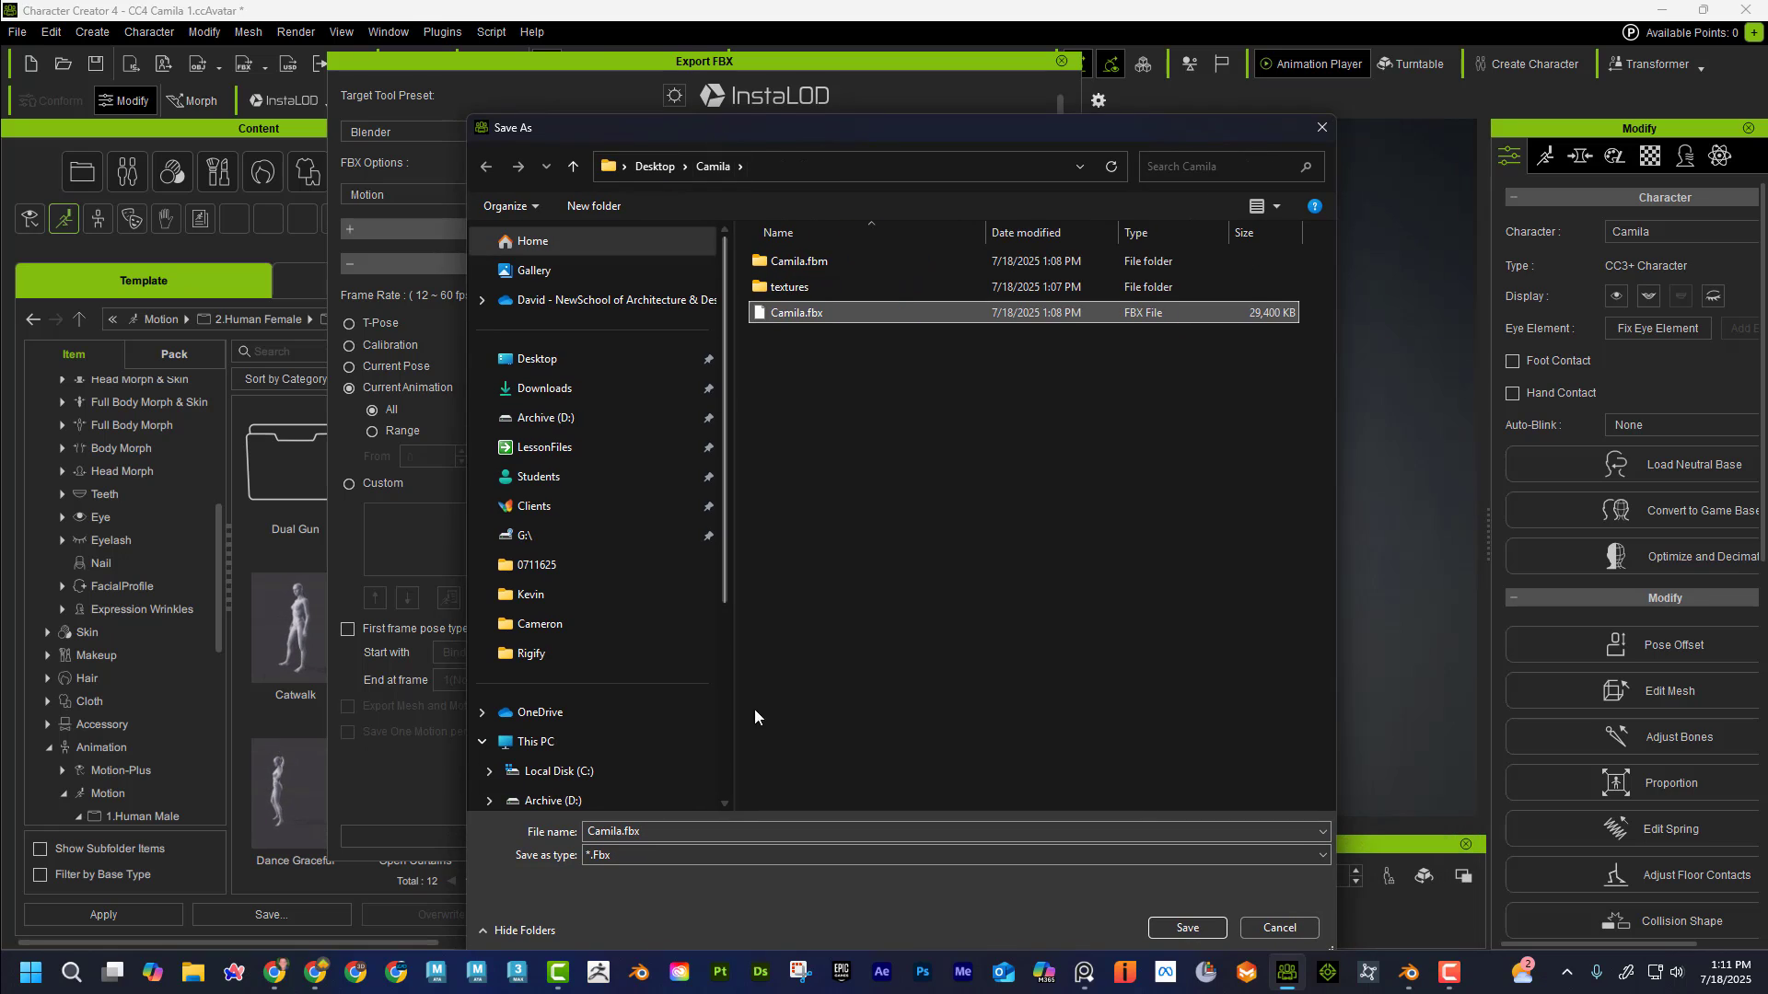
click(622, 832)
drag(622, 832, 576, 822)
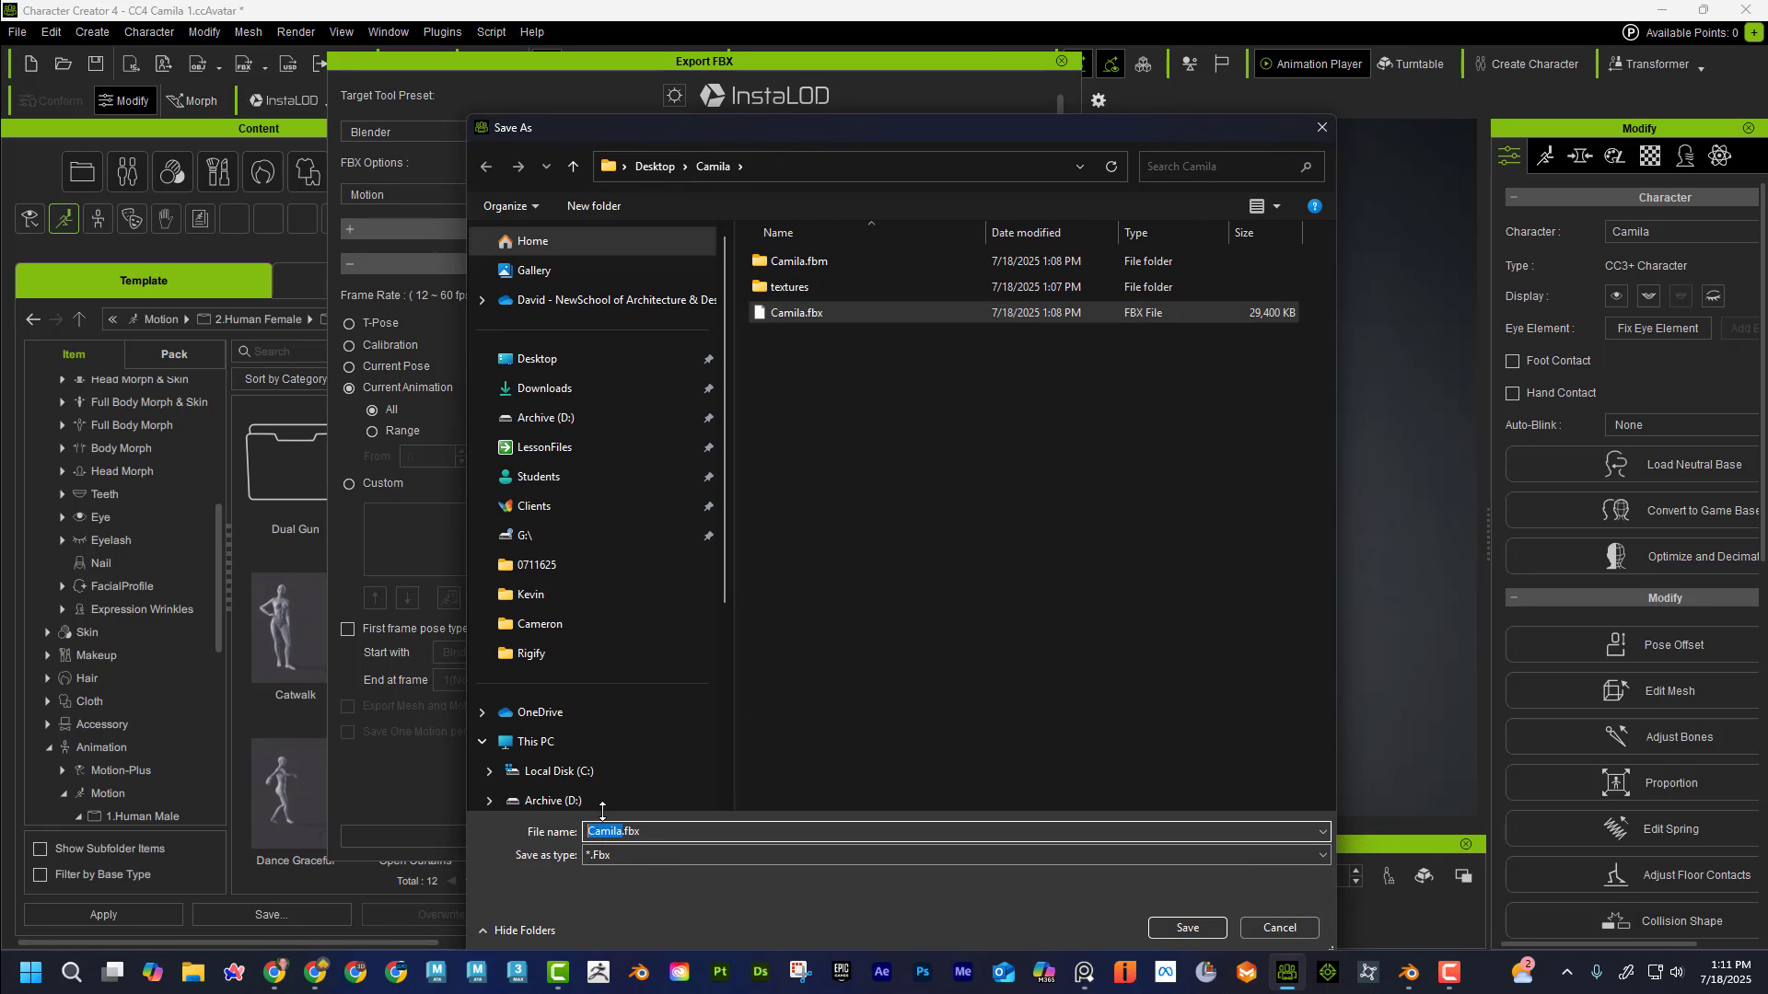
text(MyMotion)
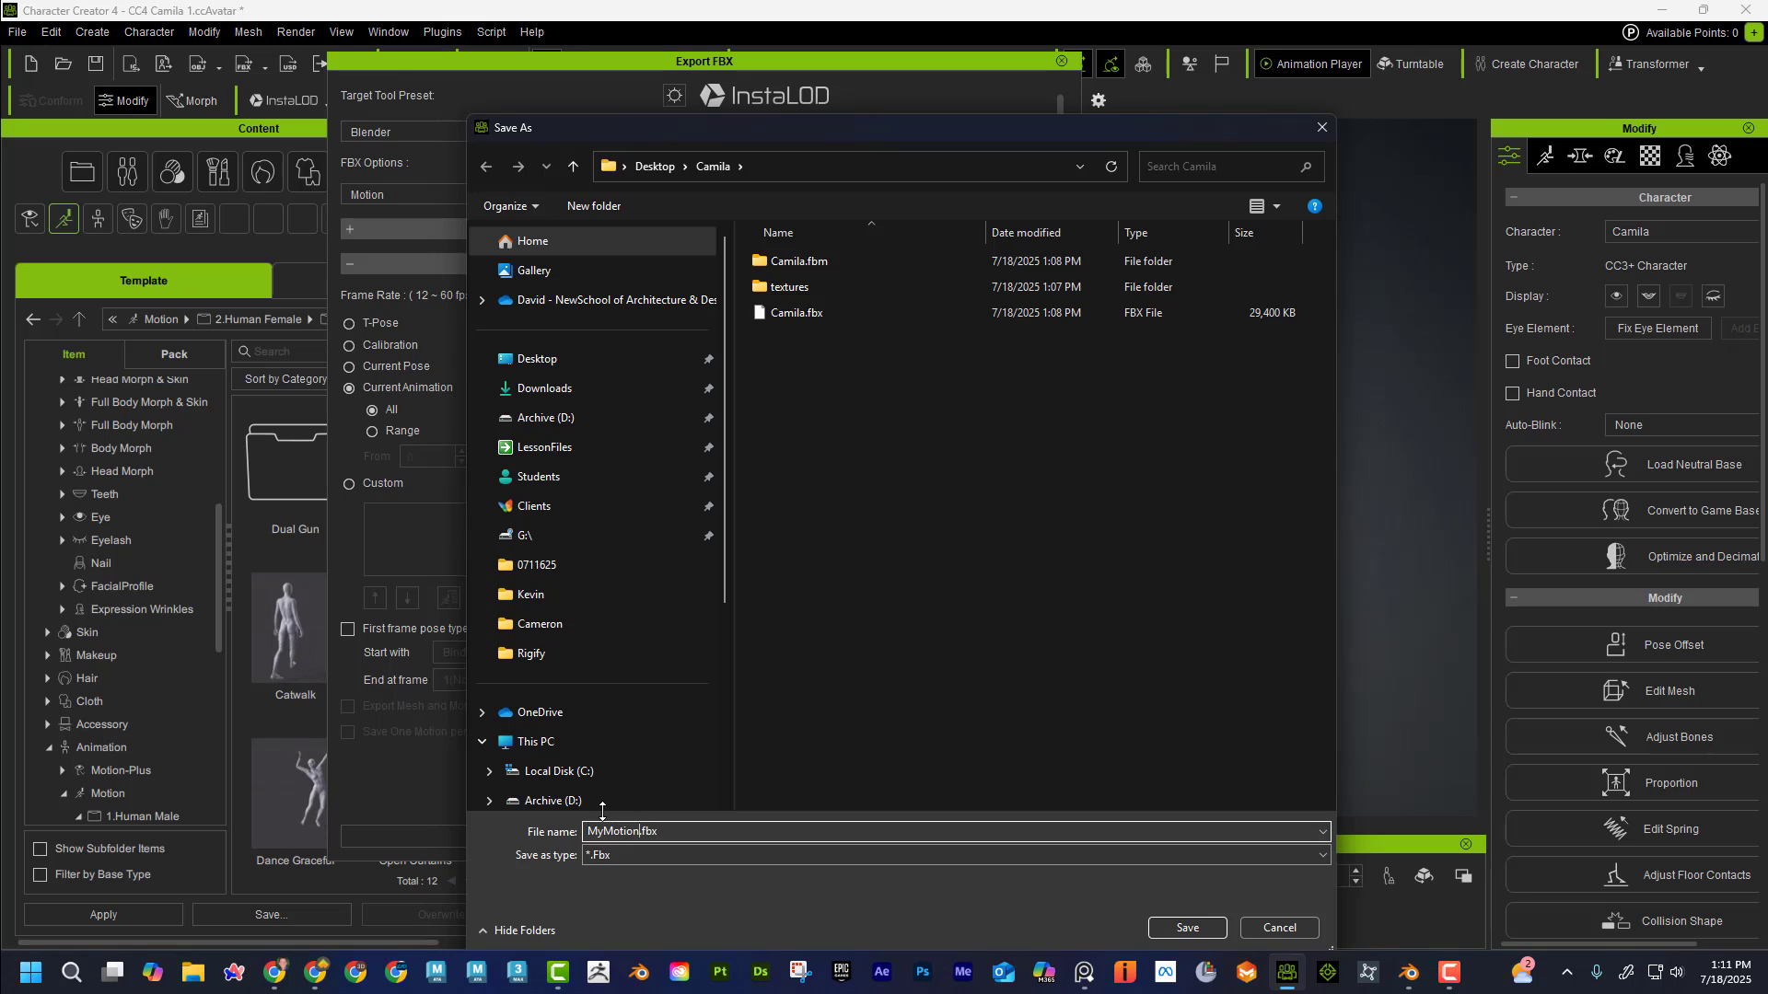
click(1169, 928)
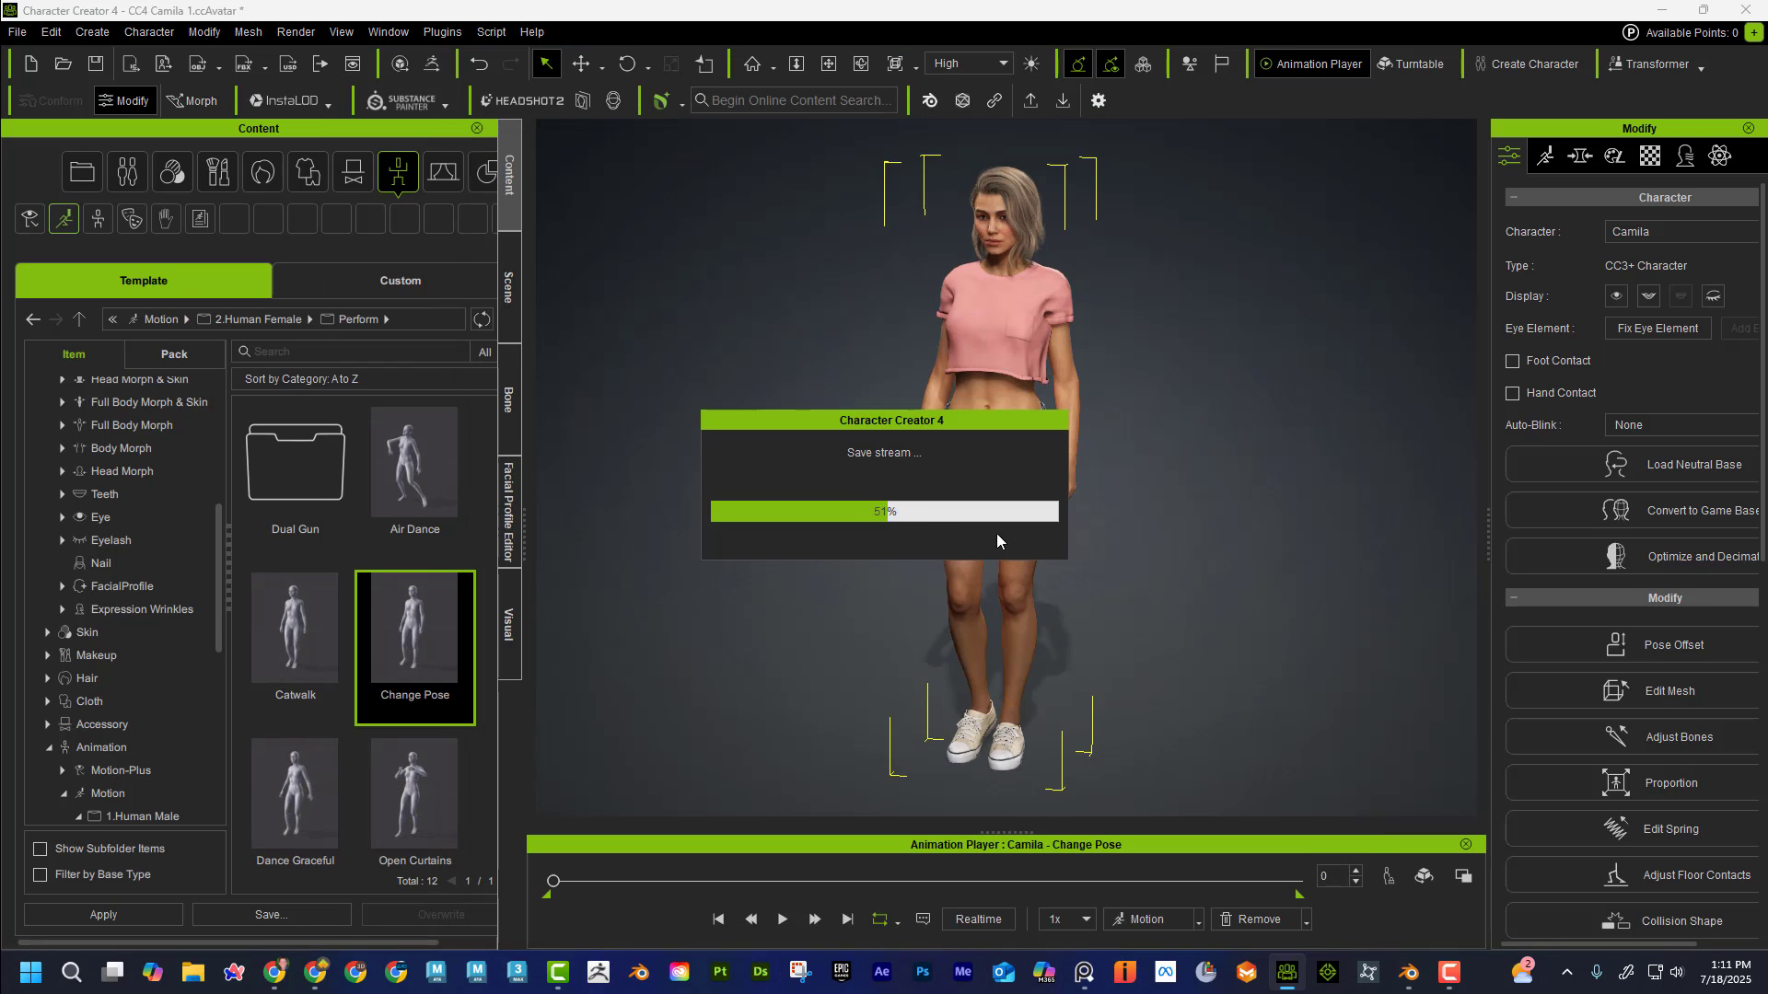
mouse_move(1405, 971)
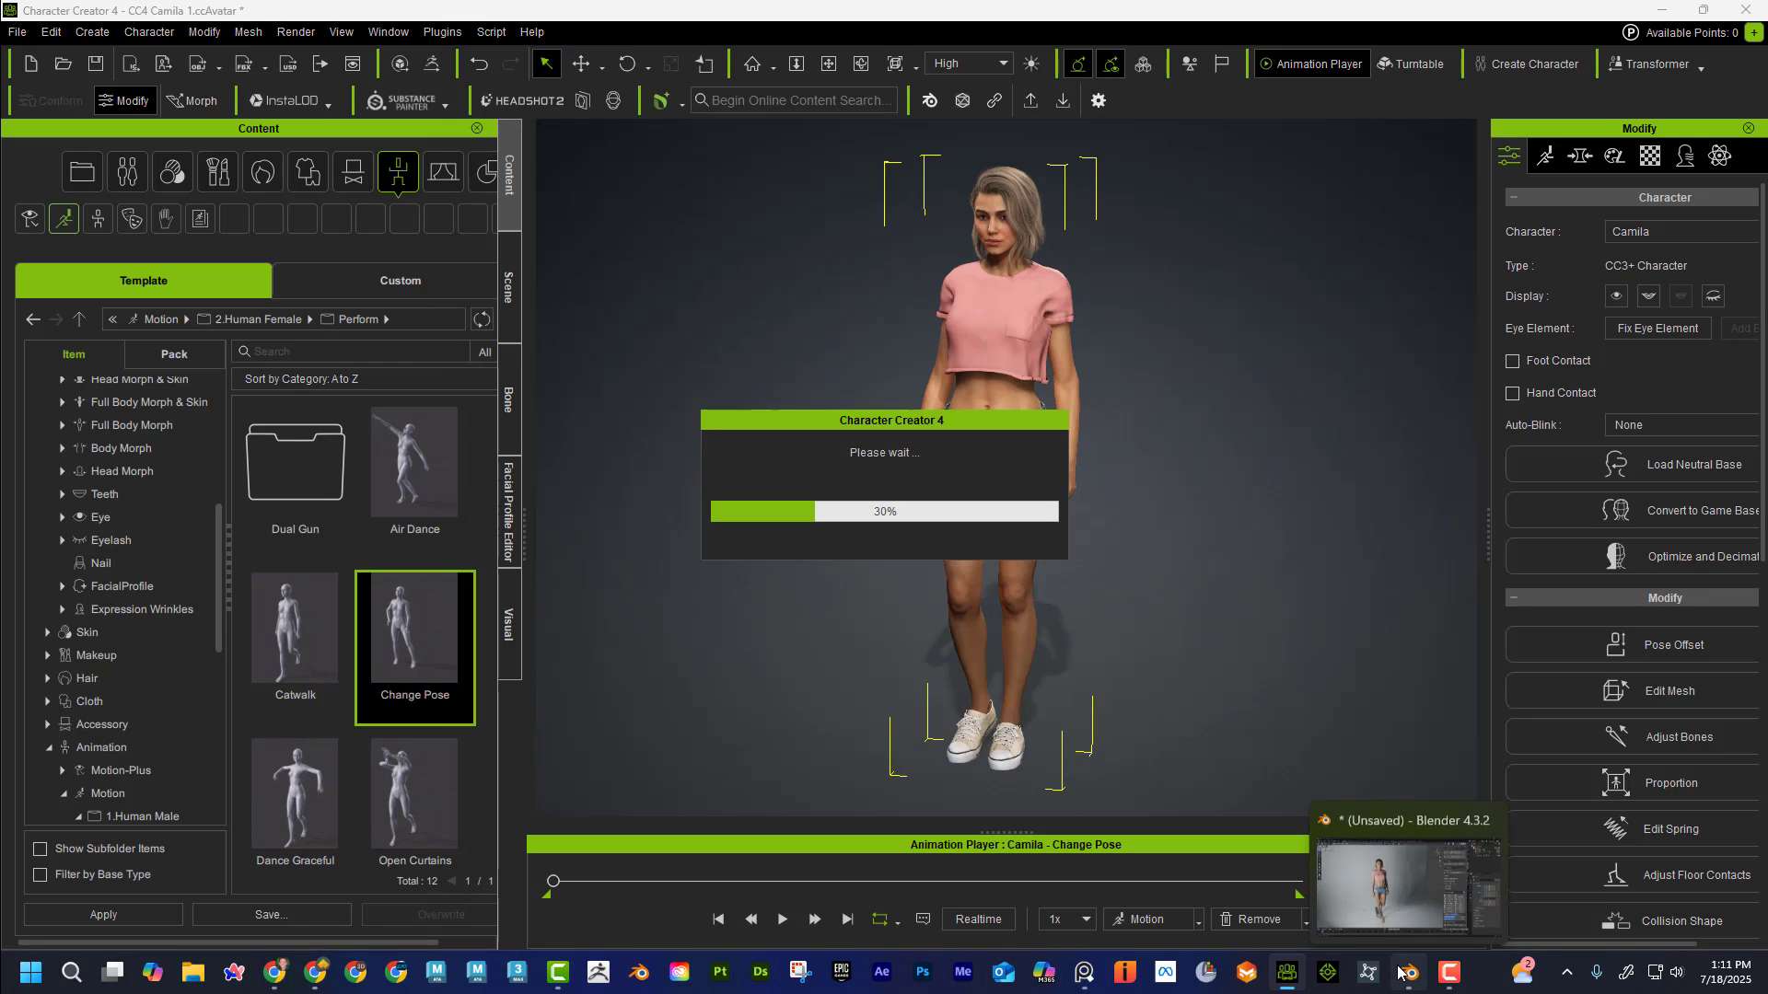